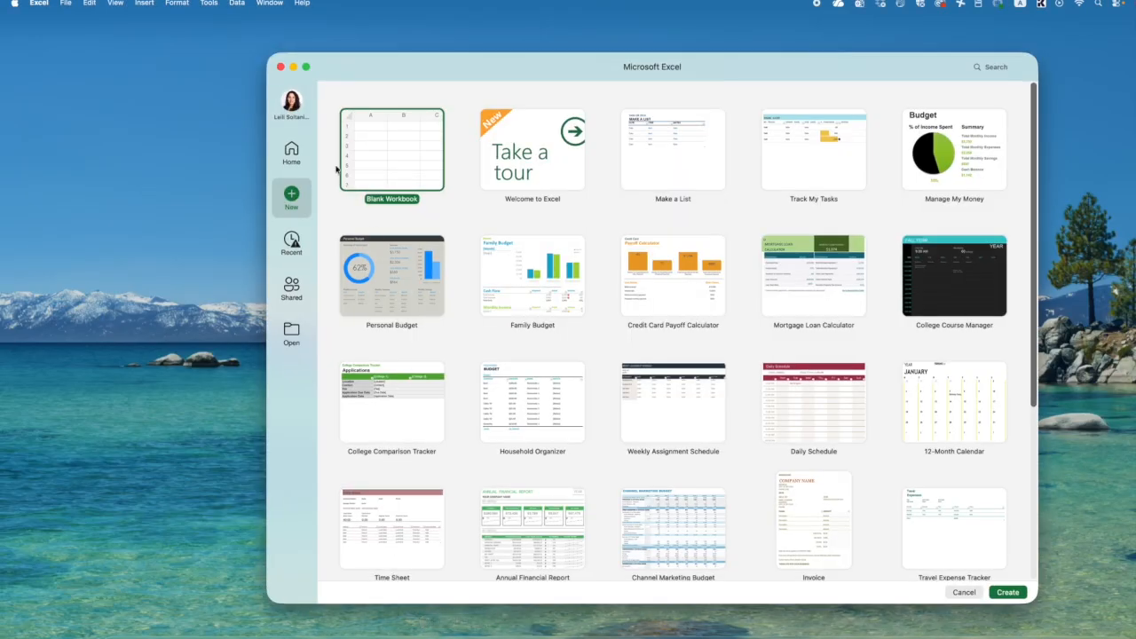
- Reposition the workbook gallery window and look through the available templates
left_click_drag(367, 77, 293, 17)
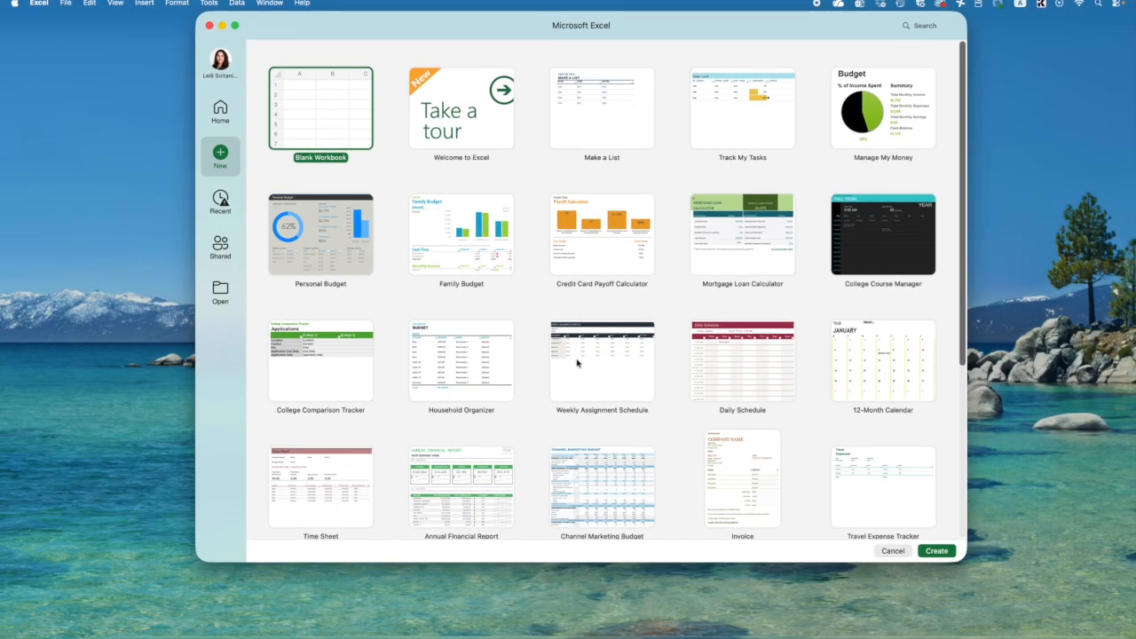
scroll(579, 366, "down", 2)
scroll(578, 372, "up", 2)
- Search the template gallery for "loan"
left_click(920, 27)
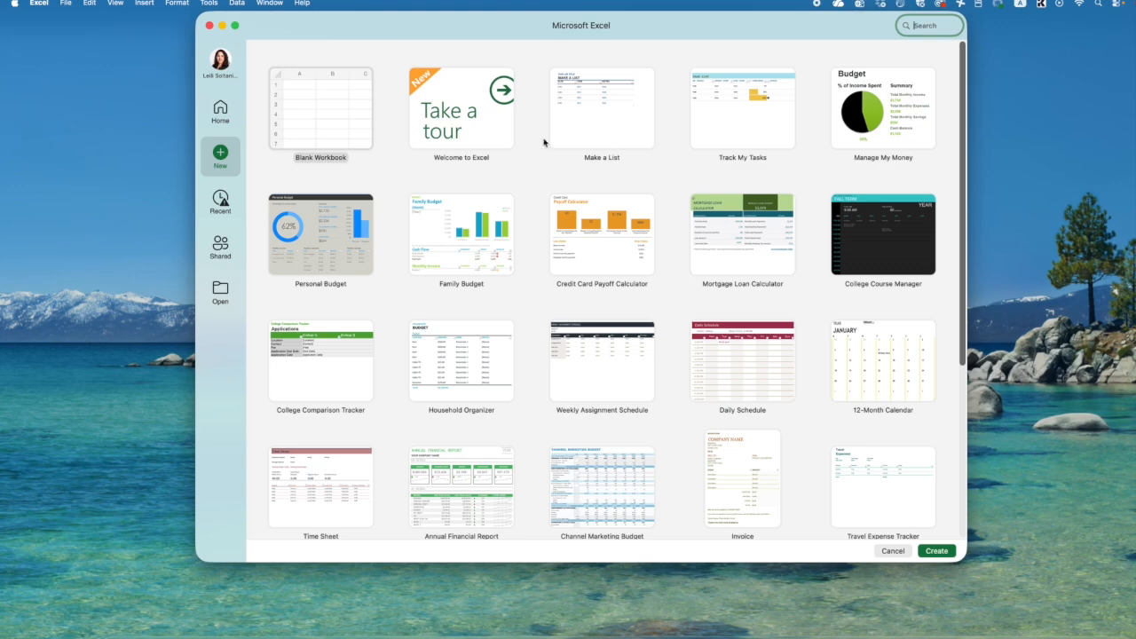
scroll(738, 248, "down", 5)
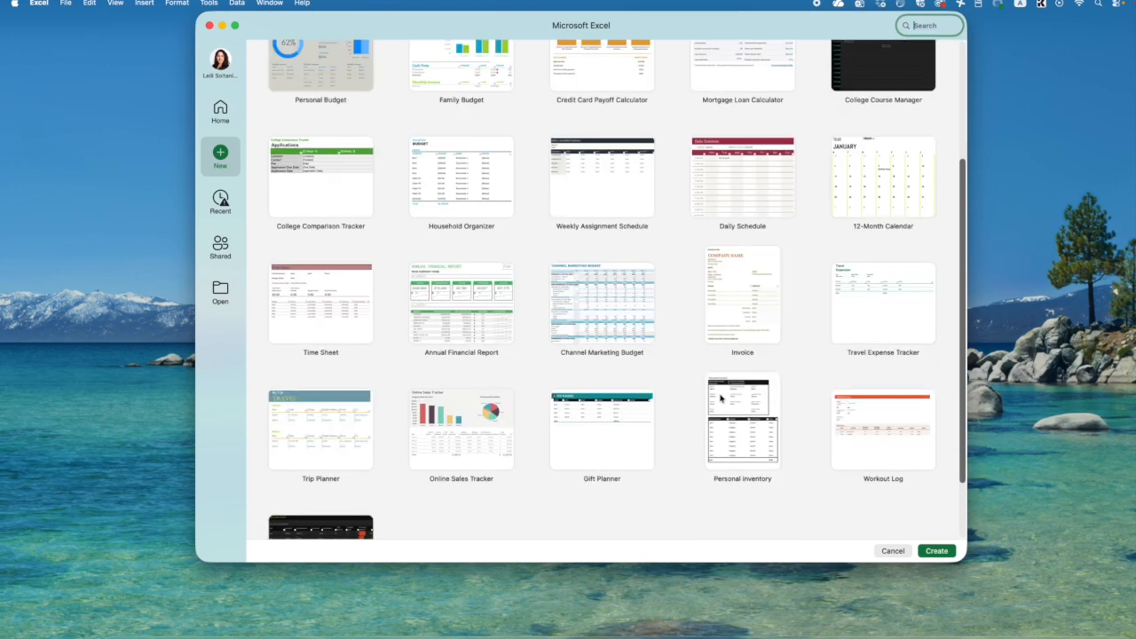
scroll(723, 399, "up", 5)
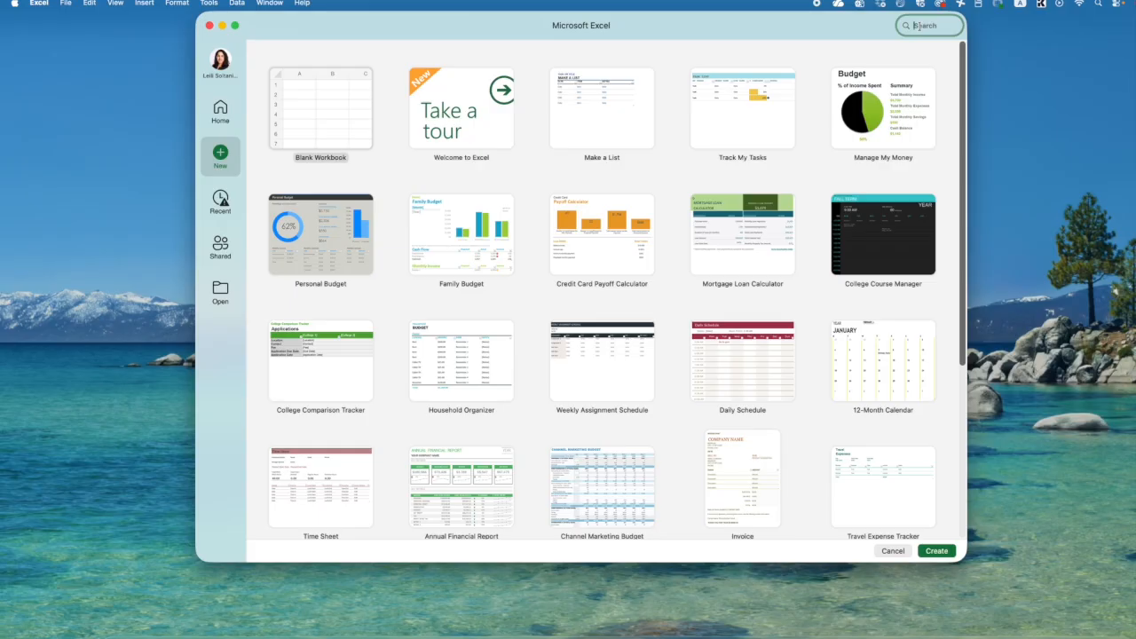
type("an")
key("Return")
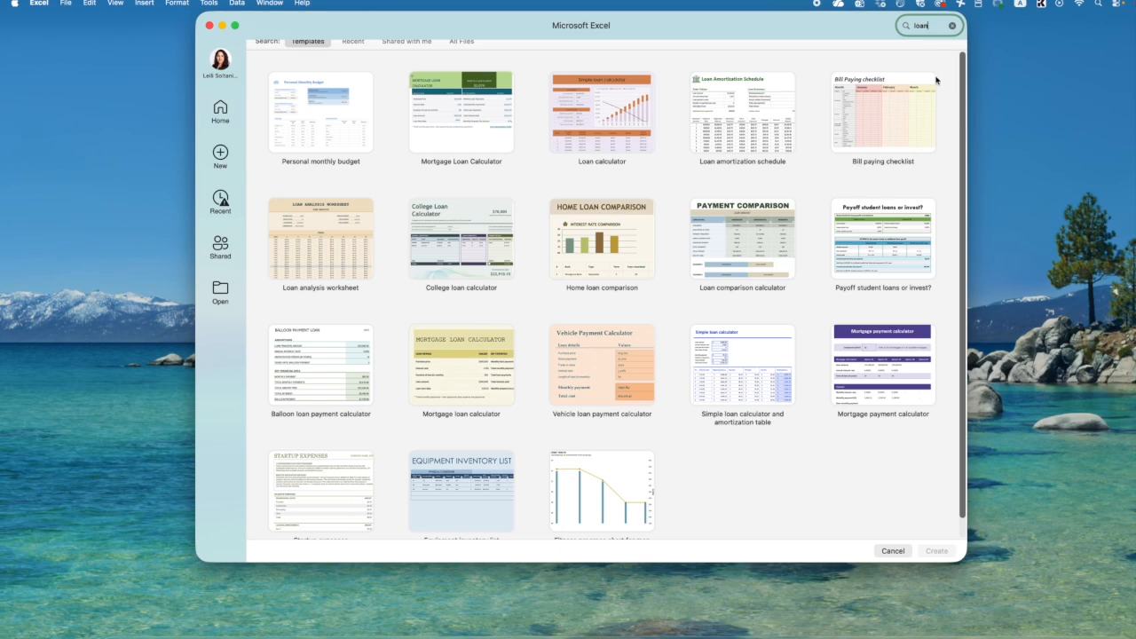
- Create a workbook from the Personal monthly budget template, then reposition its window and make it taller
double_click(351, 115)
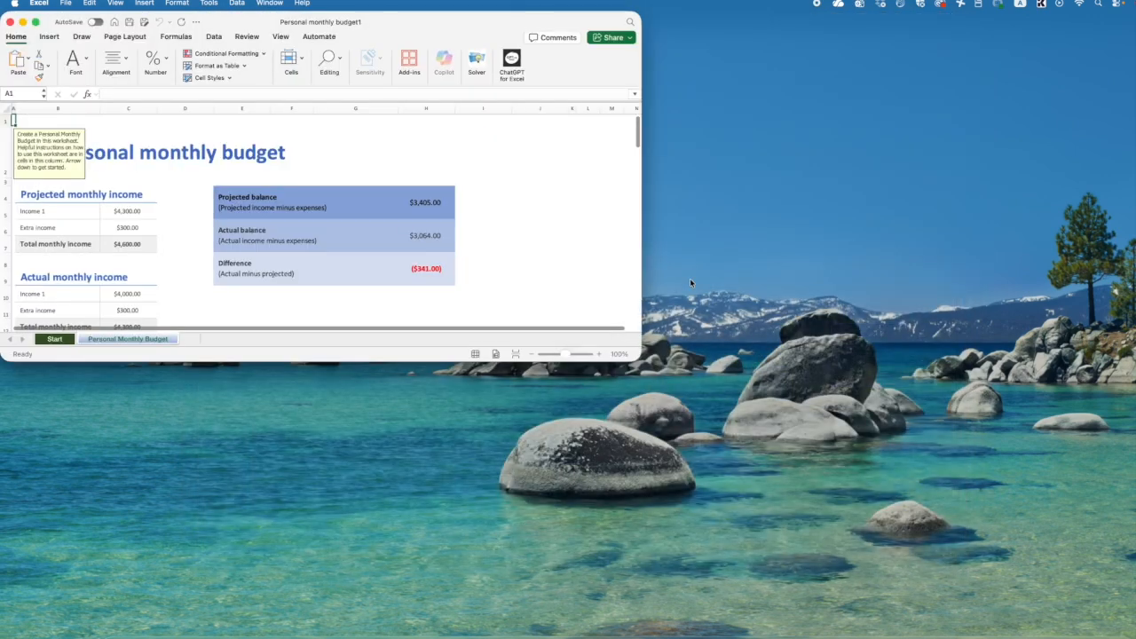
left_click_drag(640, 359, 834, 509)
left_click_drag(508, 26, 706, 47)
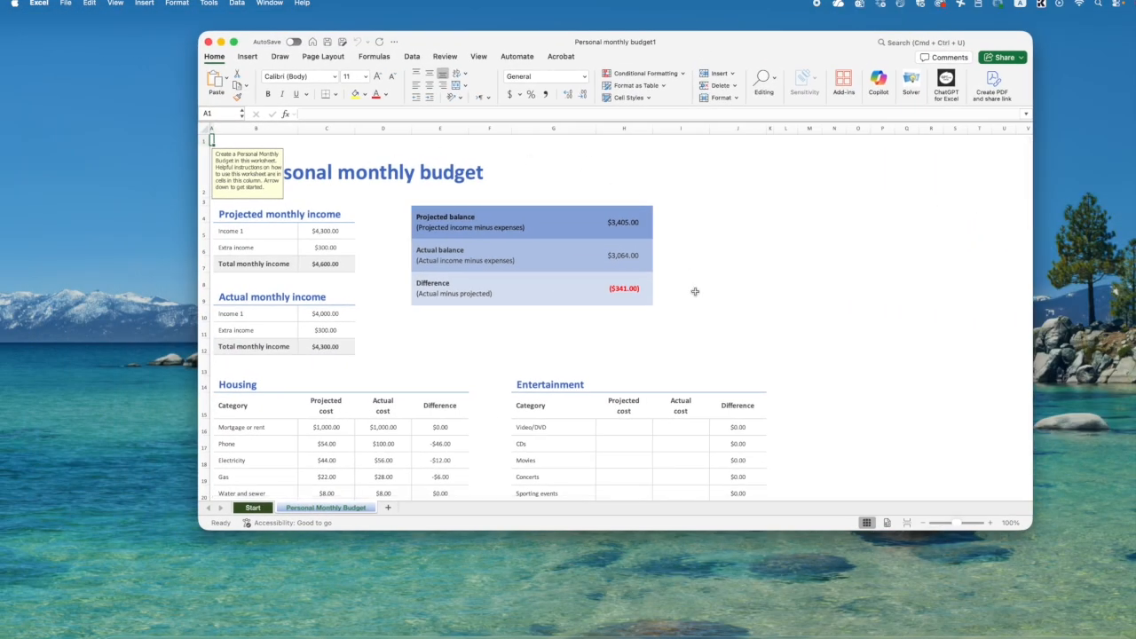
left_click_drag(413, 530, 410, 586)
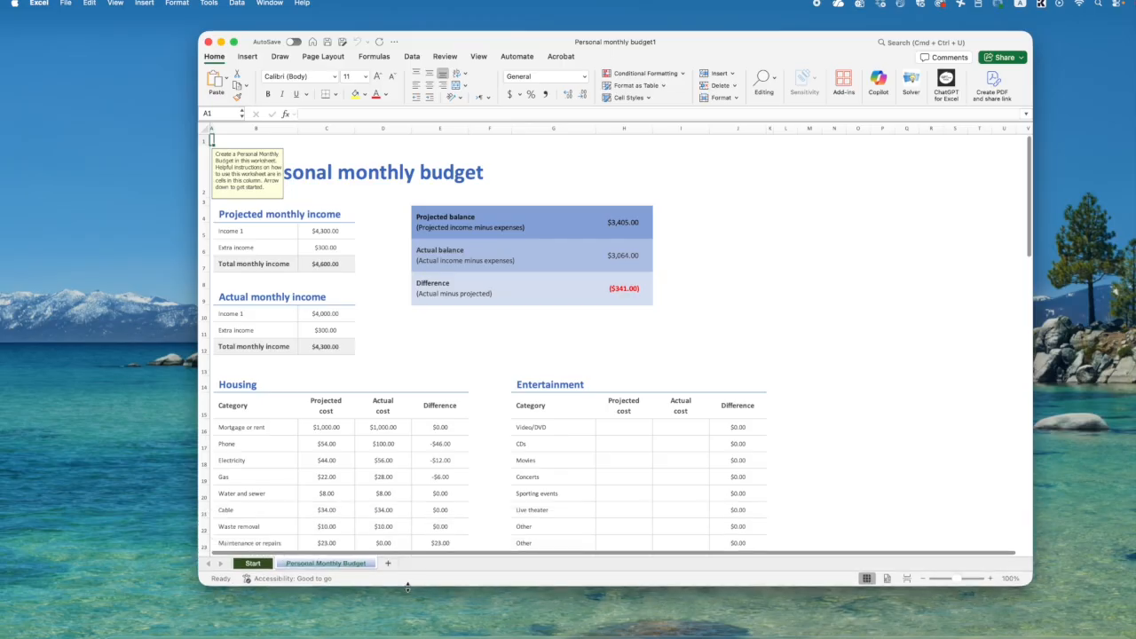
- Examine the budget's projected and actual income, housing costs and the projected balance formula in H4
scroll(329, 307, "down", 2)
scroll(329, 312, "down", 2)
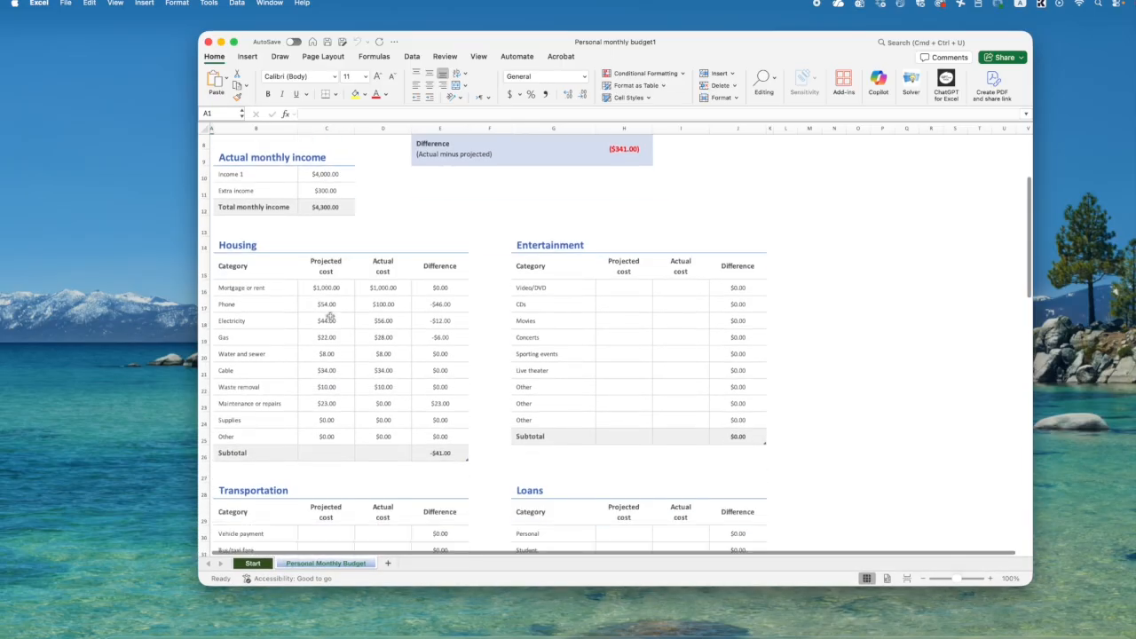
scroll(324, 267, "up", 5)
left_click(316, 229)
left_click_drag(317, 229, 325, 265)
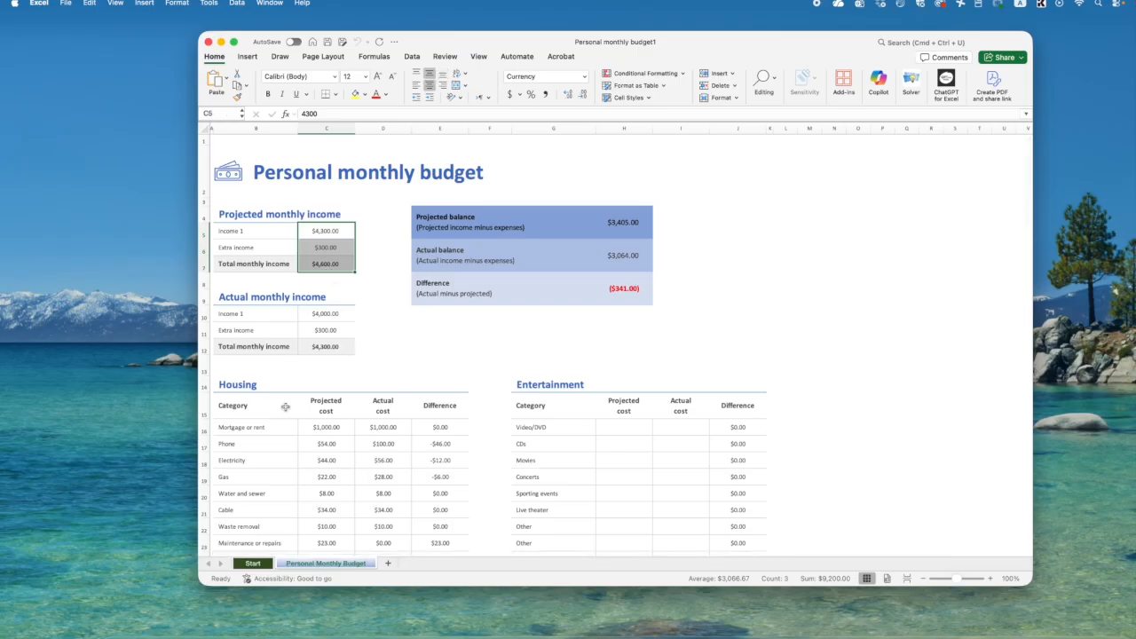
left_click(246, 325)
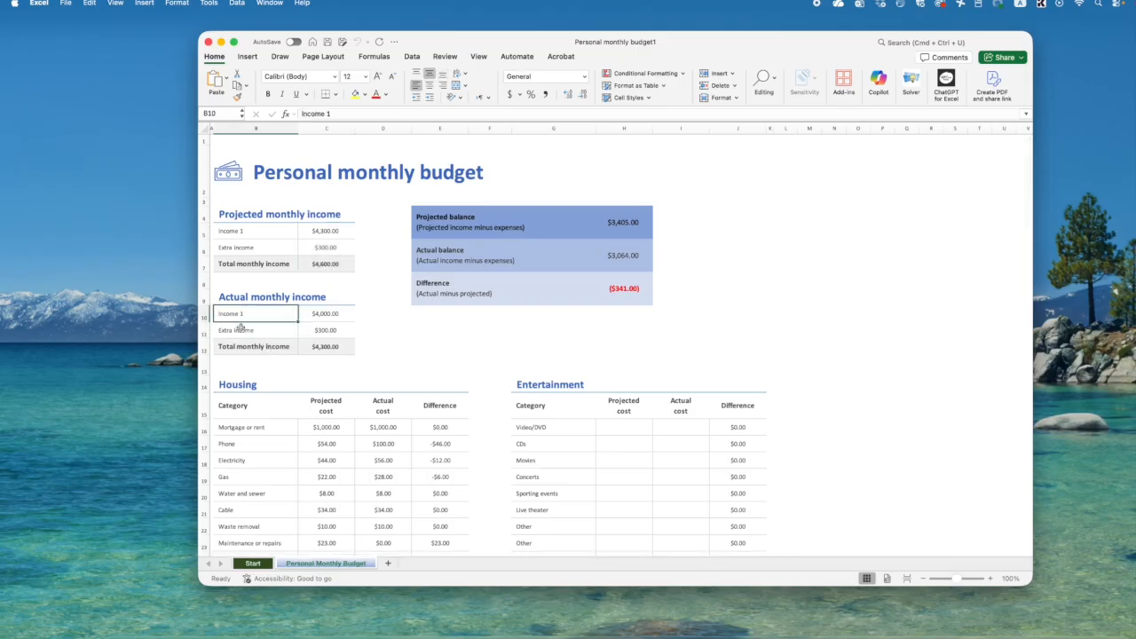
left_click(321, 332)
left_click(348, 438)
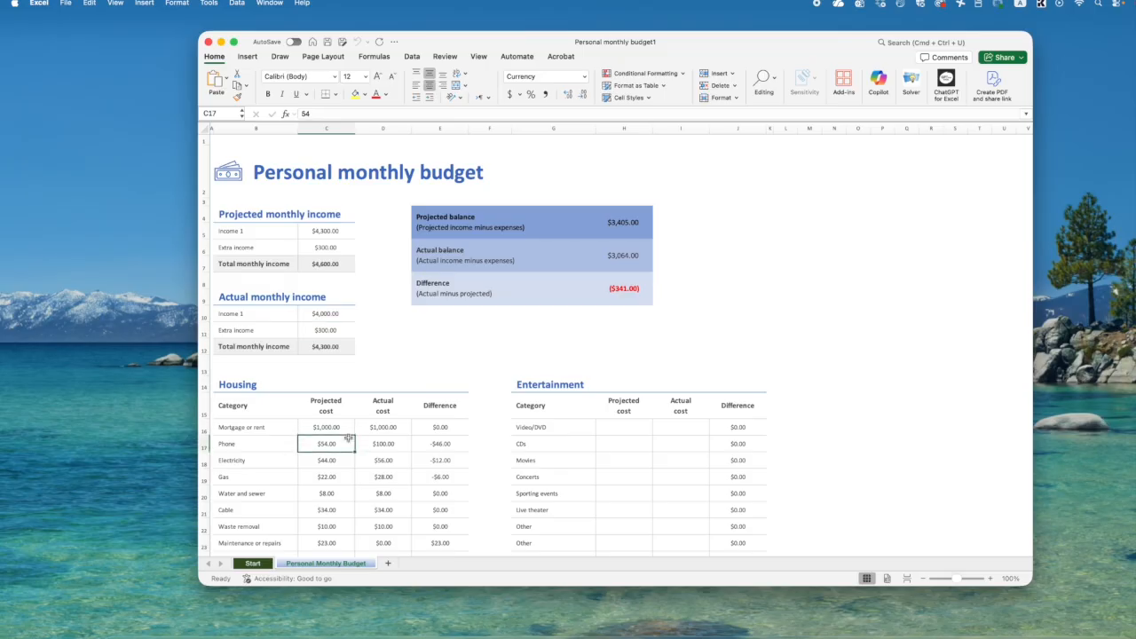
left_click(591, 230)
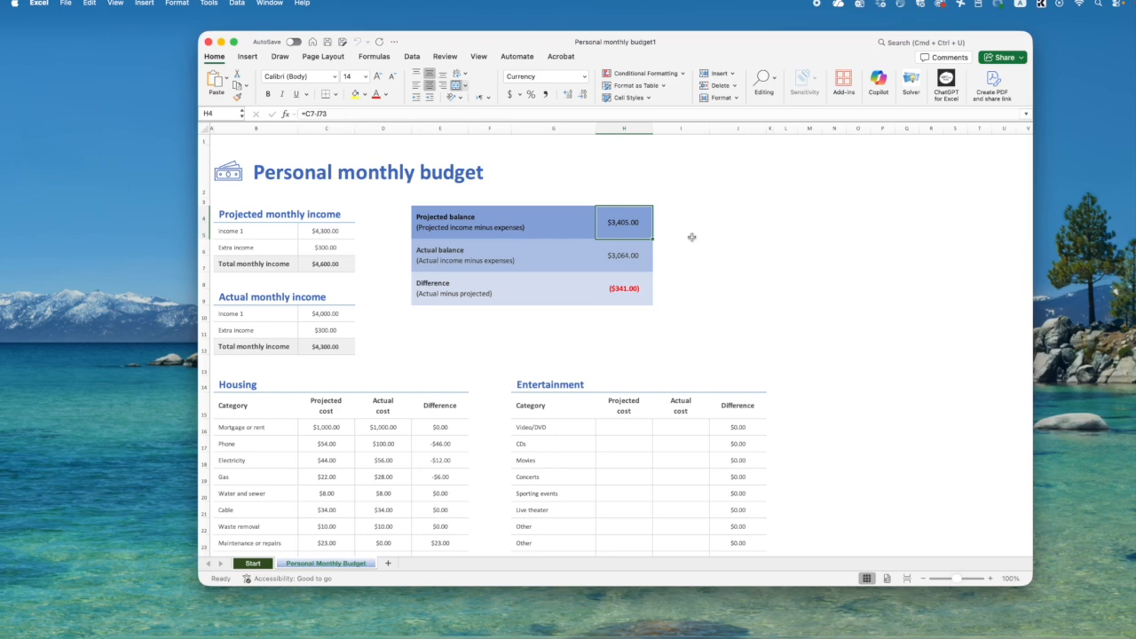
- Close the budget workbook, return to the template gallery and clear the template search
left_click(208, 42)
left_click(454, 637)
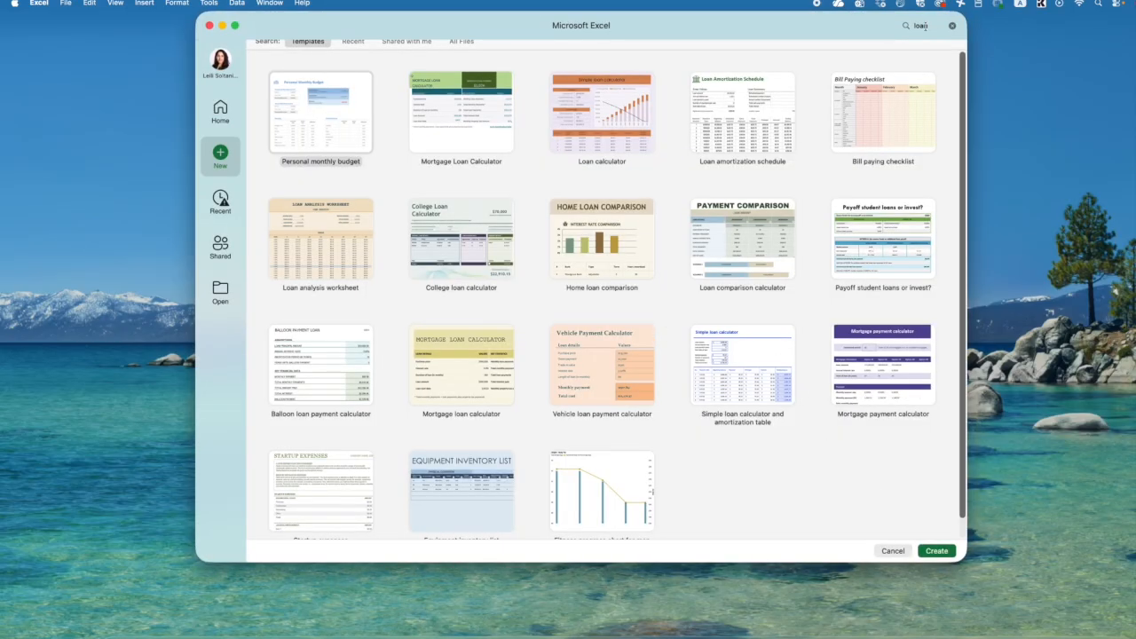
left_click(953, 25)
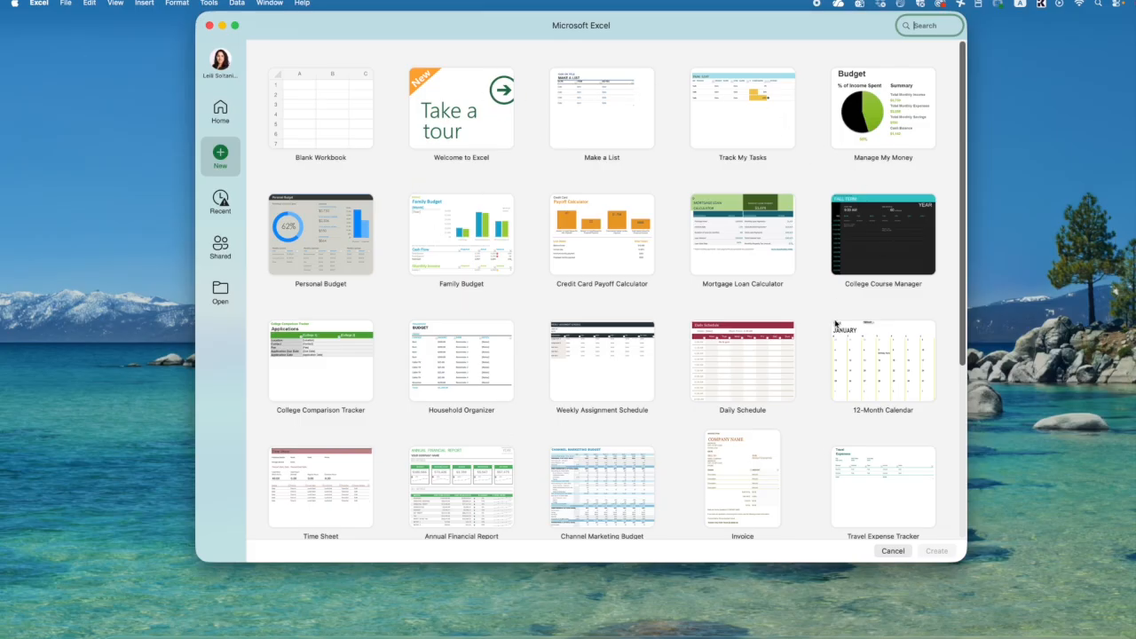
- Create a blank workbook and enlarge its window to fill most of the screen
left_click(308, 106)
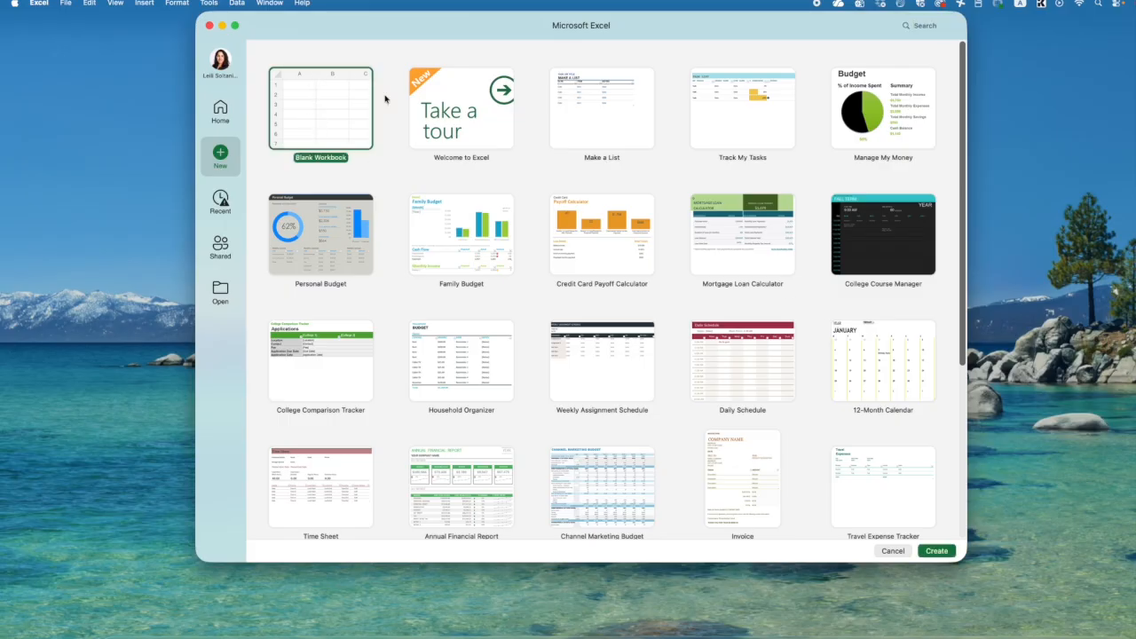
double_click(335, 124)
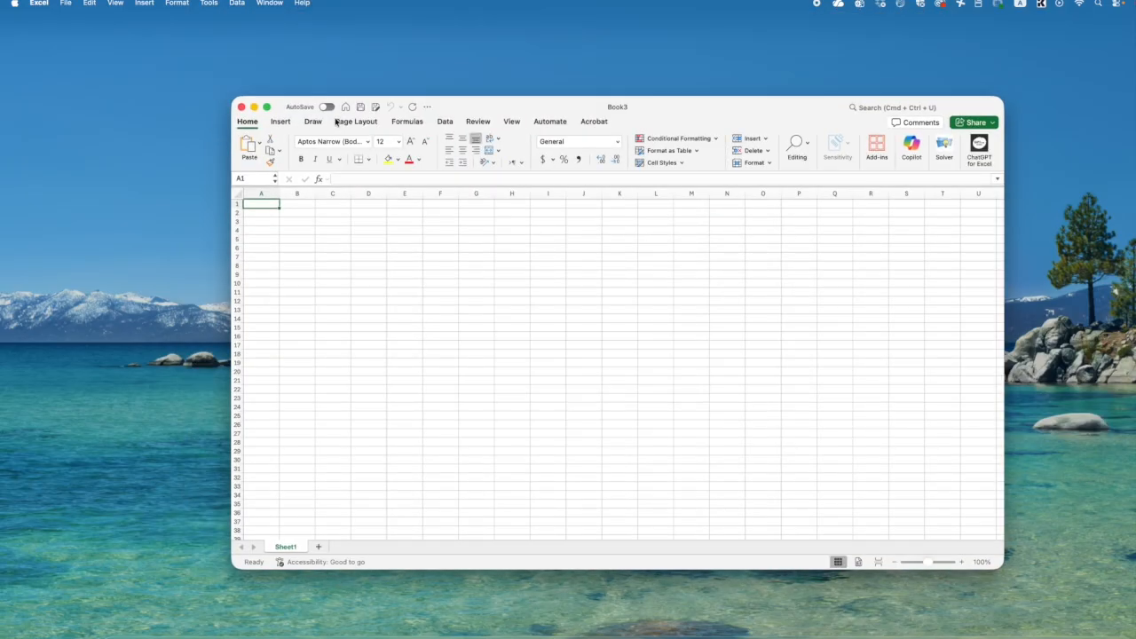
left_click_drag(226, 89, 138, 29)
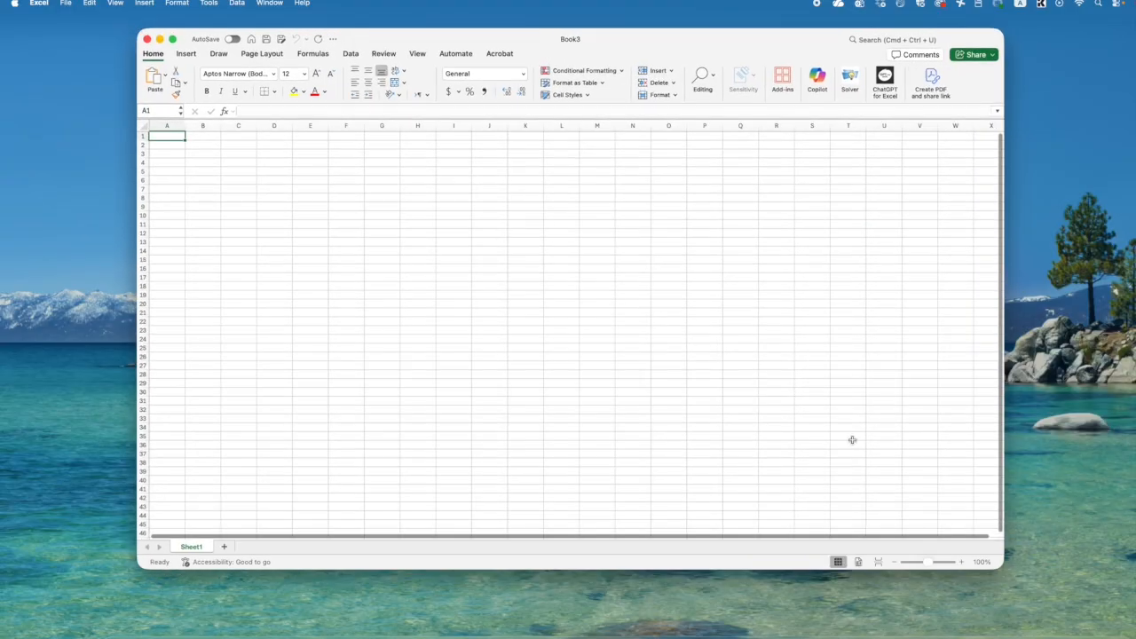
left_click_drag(1000, 563, 1075, 630)
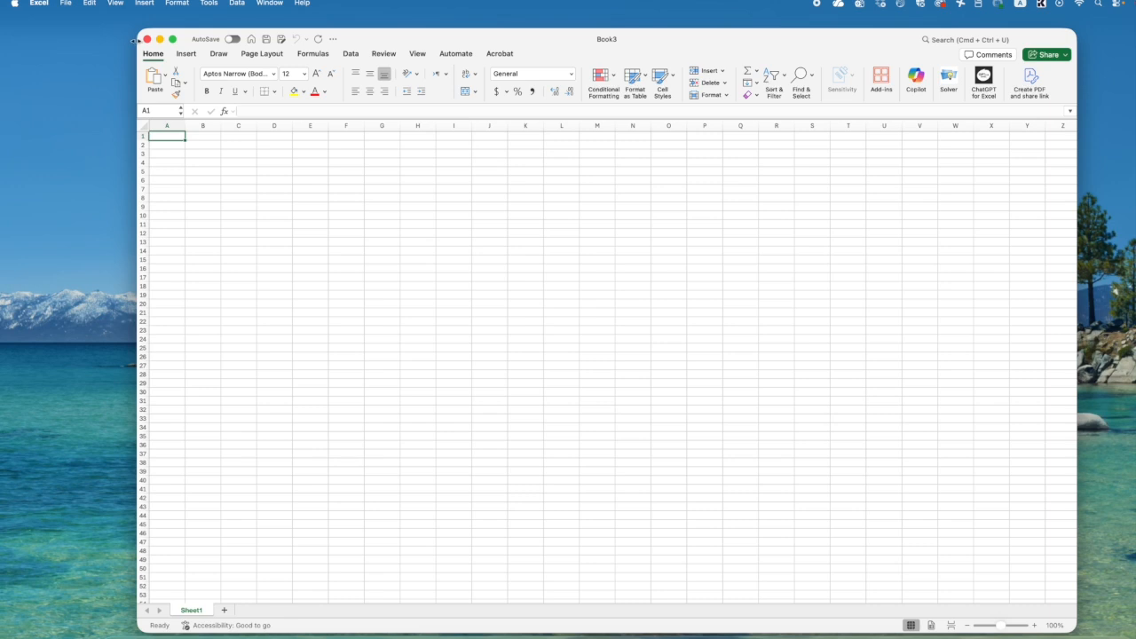
left_click_drag(37, 33, 37, 32)
- Select cell F14 and look through the Insert, Draw, Page Layout and Formulas command sets
left_click(261, 249)
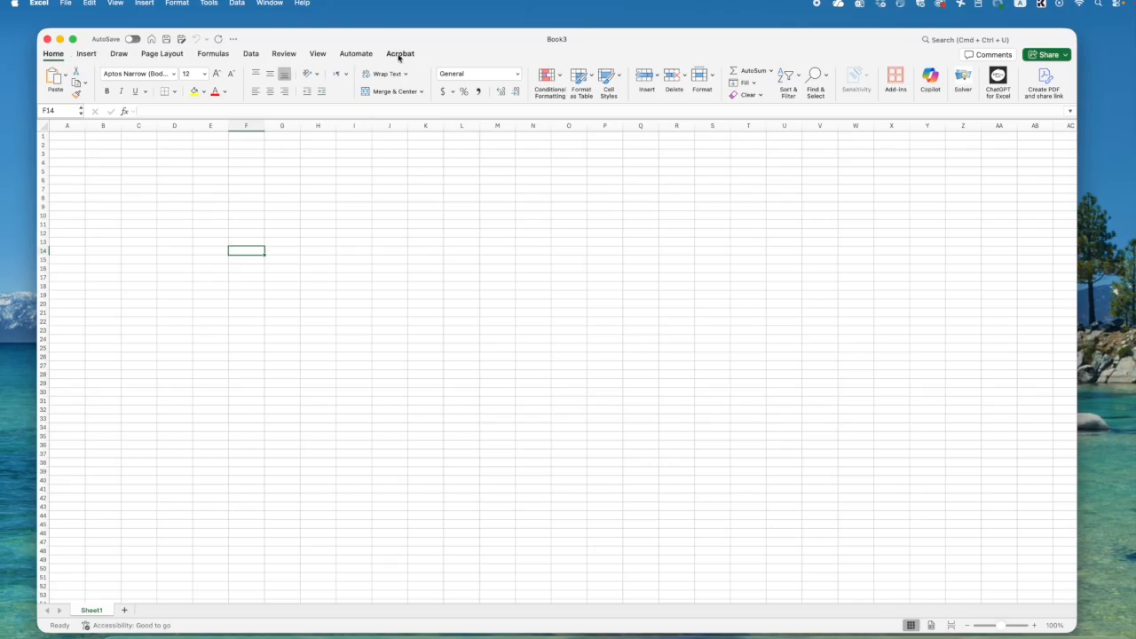
left_click(86, 55)
left_click(118, 54)
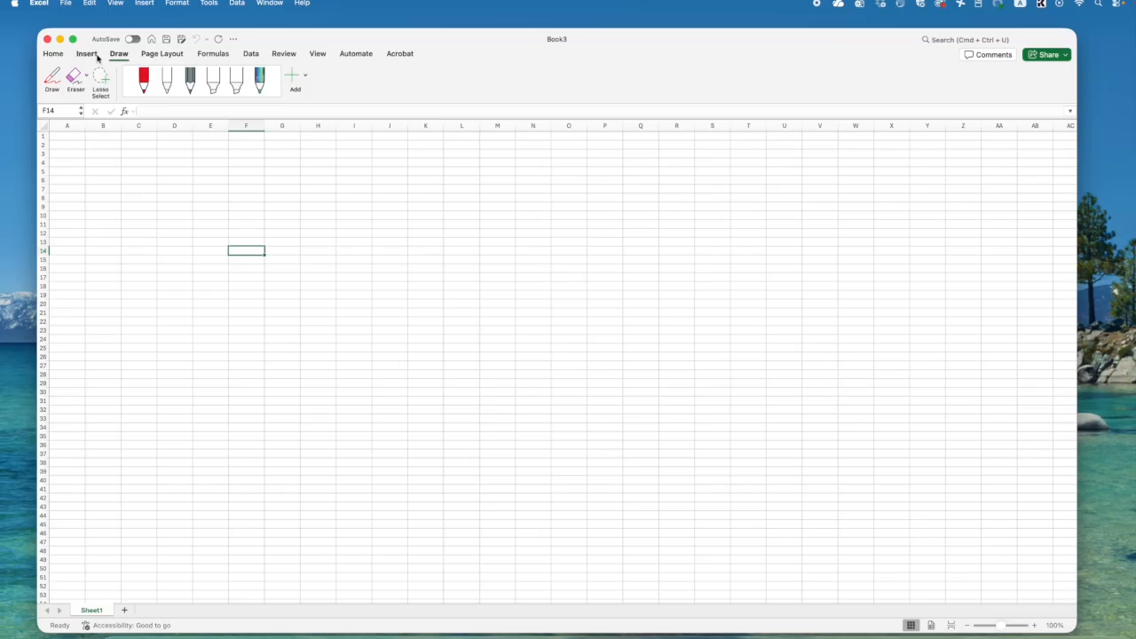
left_click(87, 54)
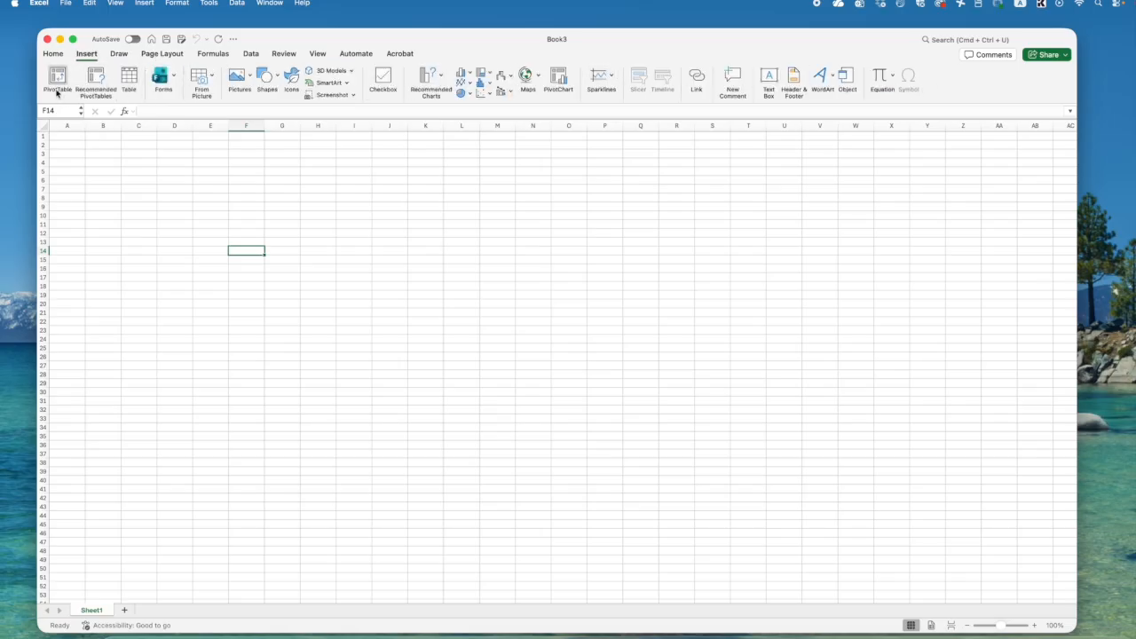
left_click(151, 53)
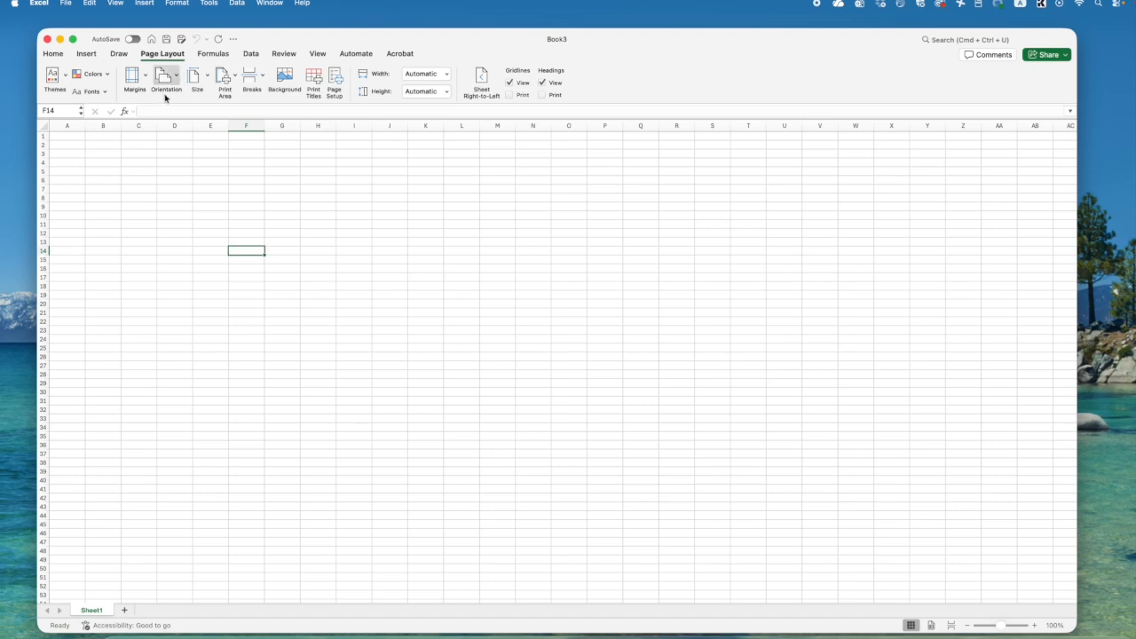
left_click(199, 55)
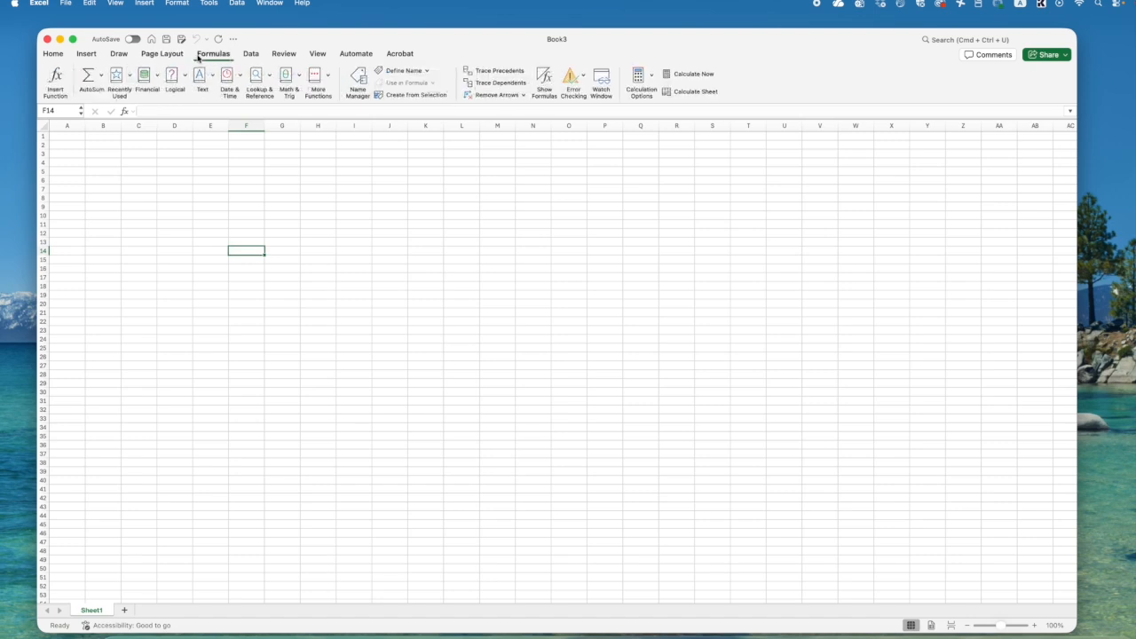
left_click(154, 55)
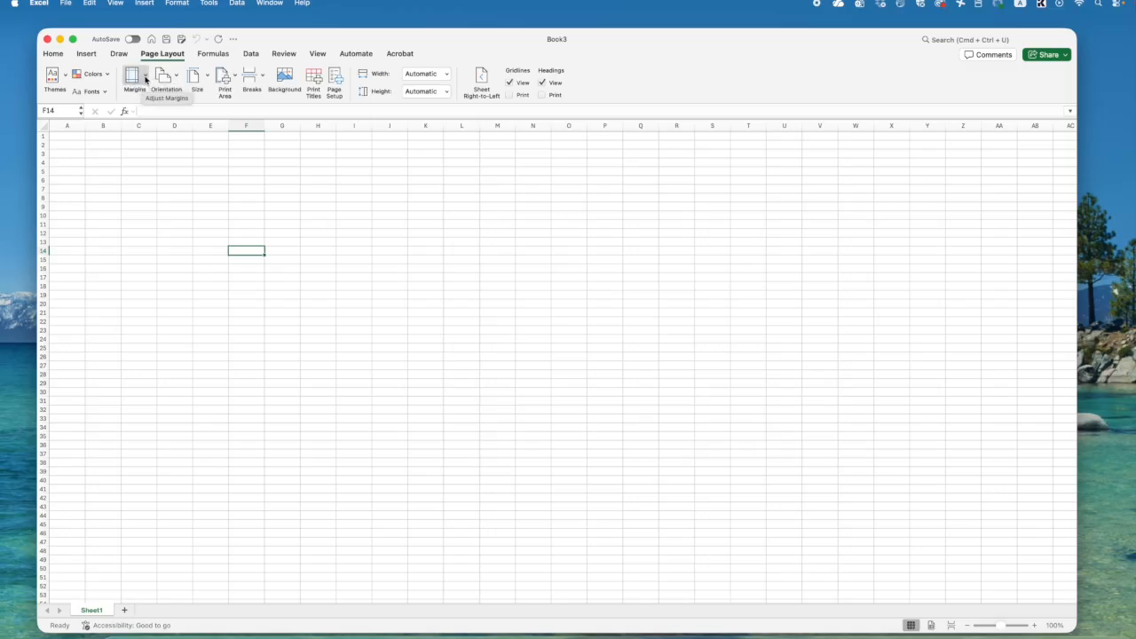
- Review the page margin, orientation and paper size options without changing the page setup
left_click(146, 79)
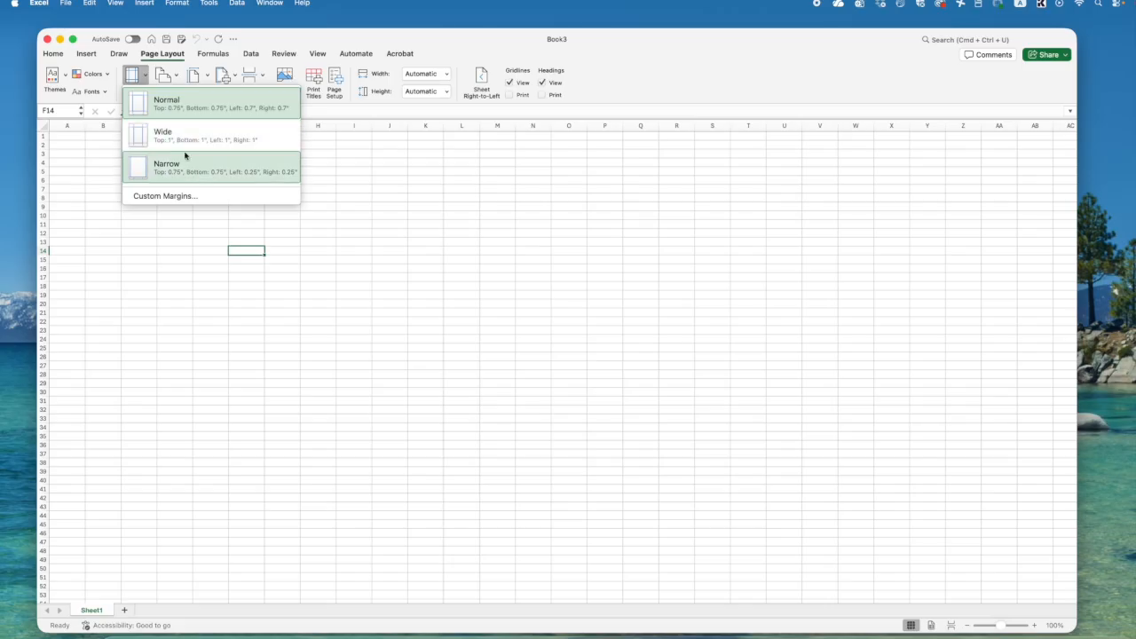
left_click(157, 78)
left_click(176, 78)
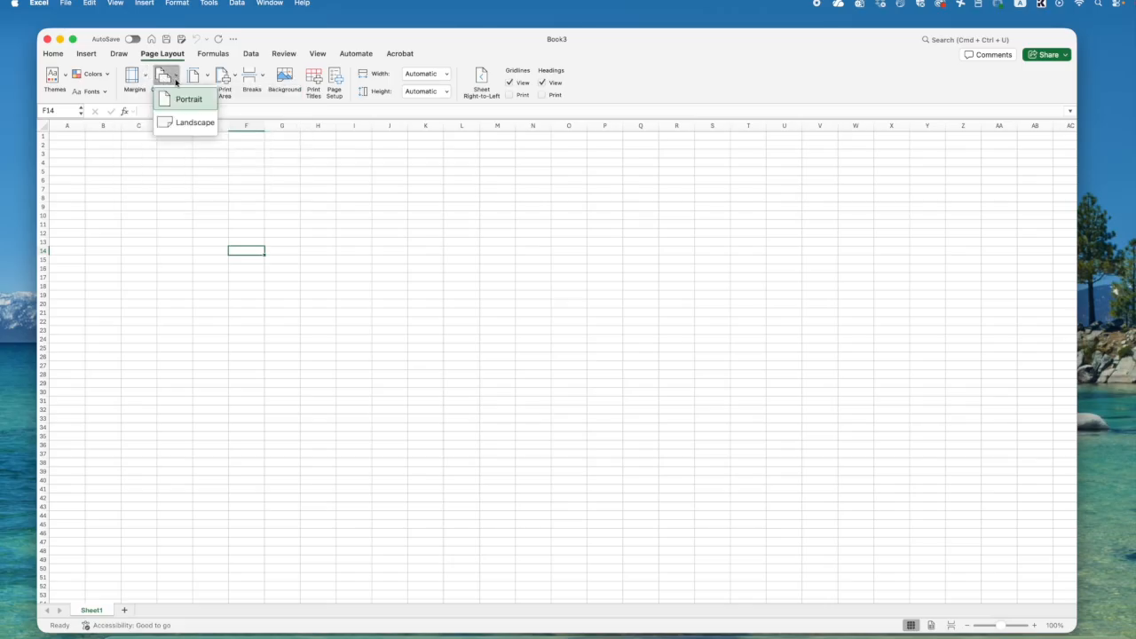
left_click(206, 78)
left_click(206, 76)
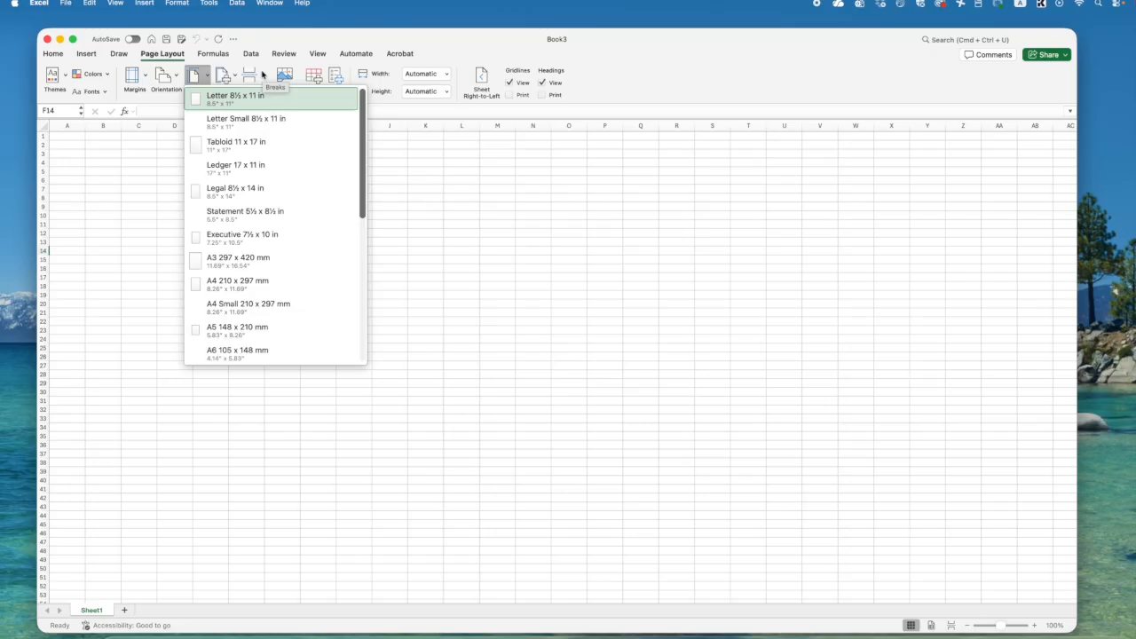
left_click(119, 55)
left_click(86, 55)
left_click(148, 55)
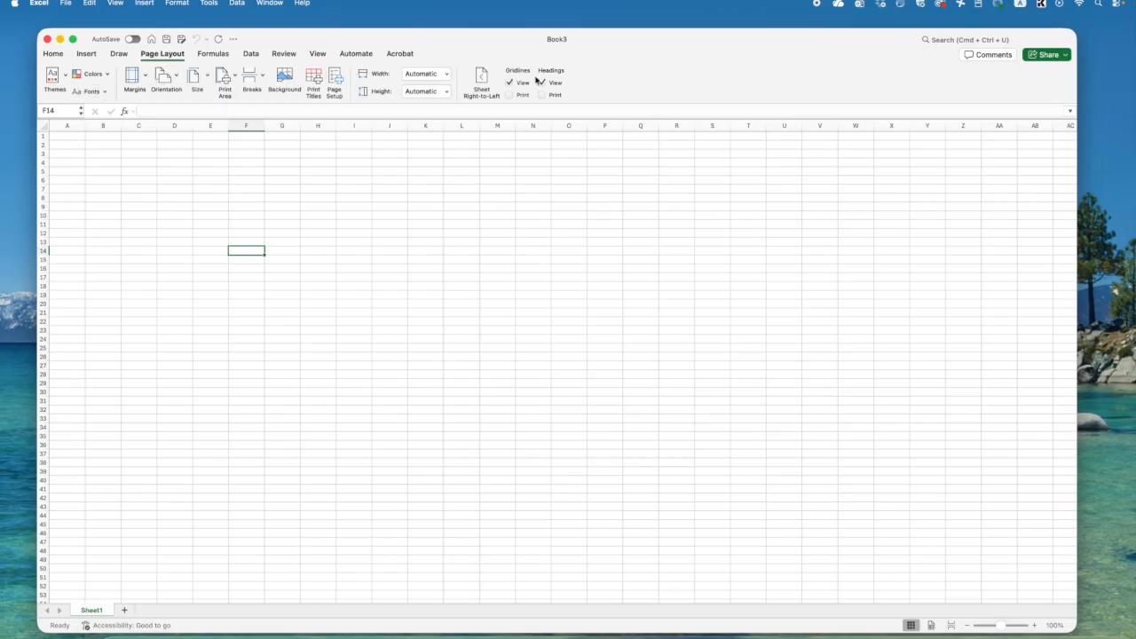
left_click(206, 77)
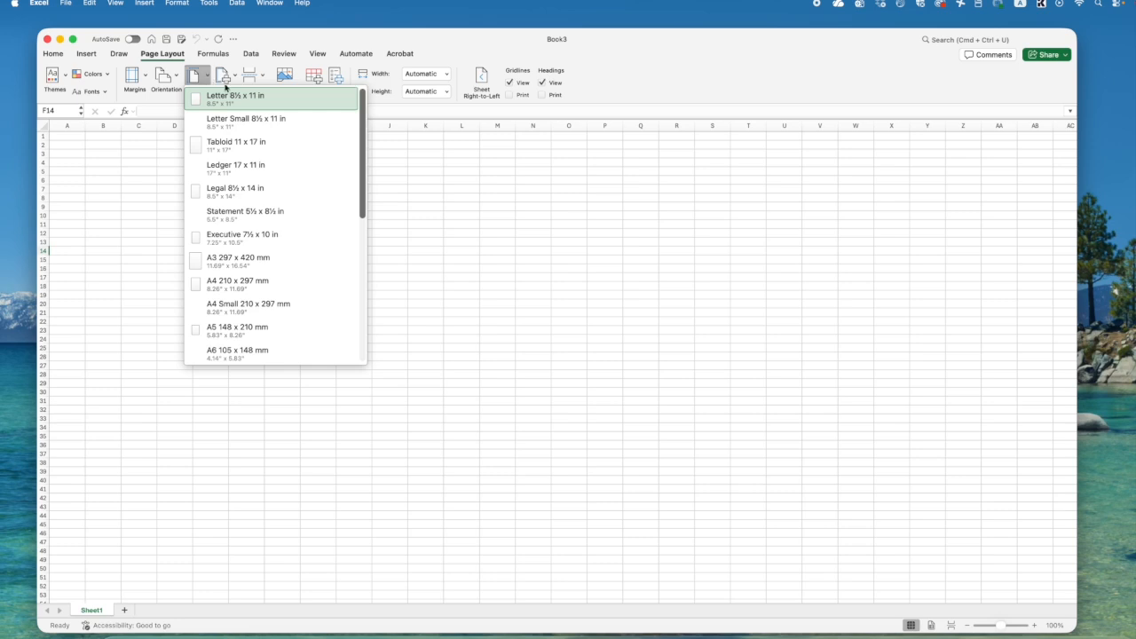
left_click(559, 202)
- Select cell C4, followed by each of the columns A through E in turn
left_click(152, 223)
left_click(144, 161)
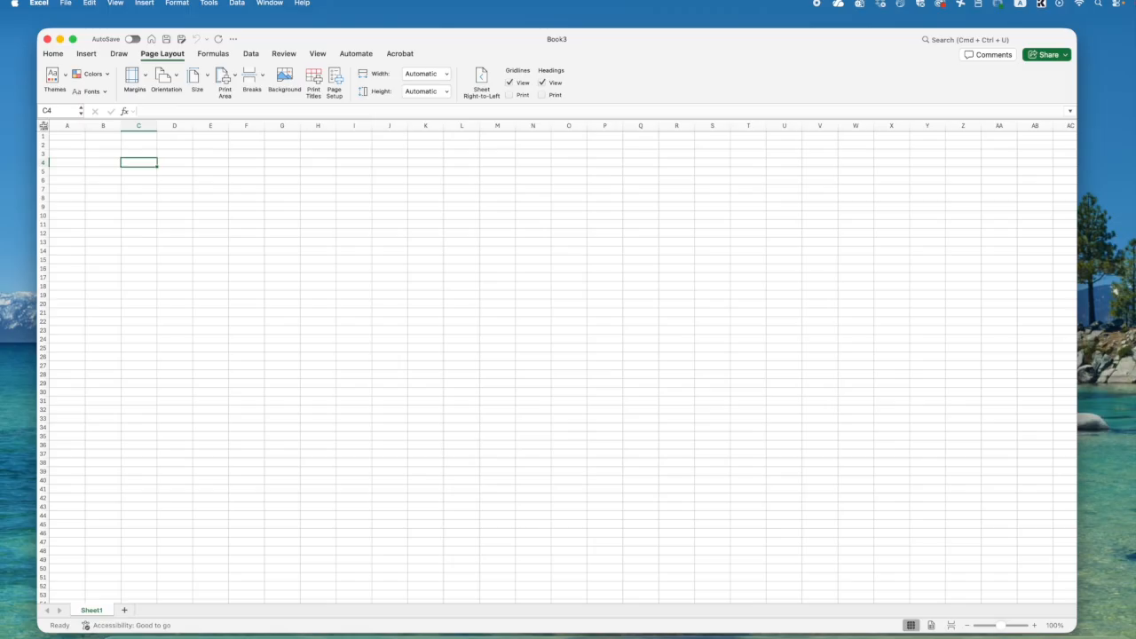
left_click(58, 126)
left_click(100, 126)
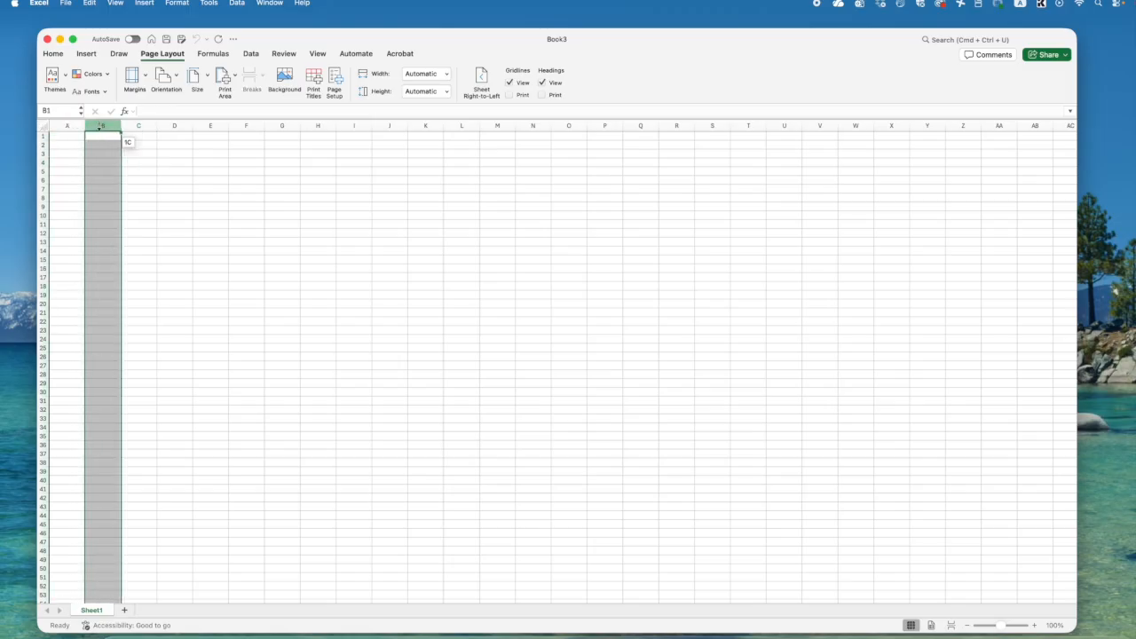
left_click(138, 125)
left_click(174, 125)
left_click(209, 125)
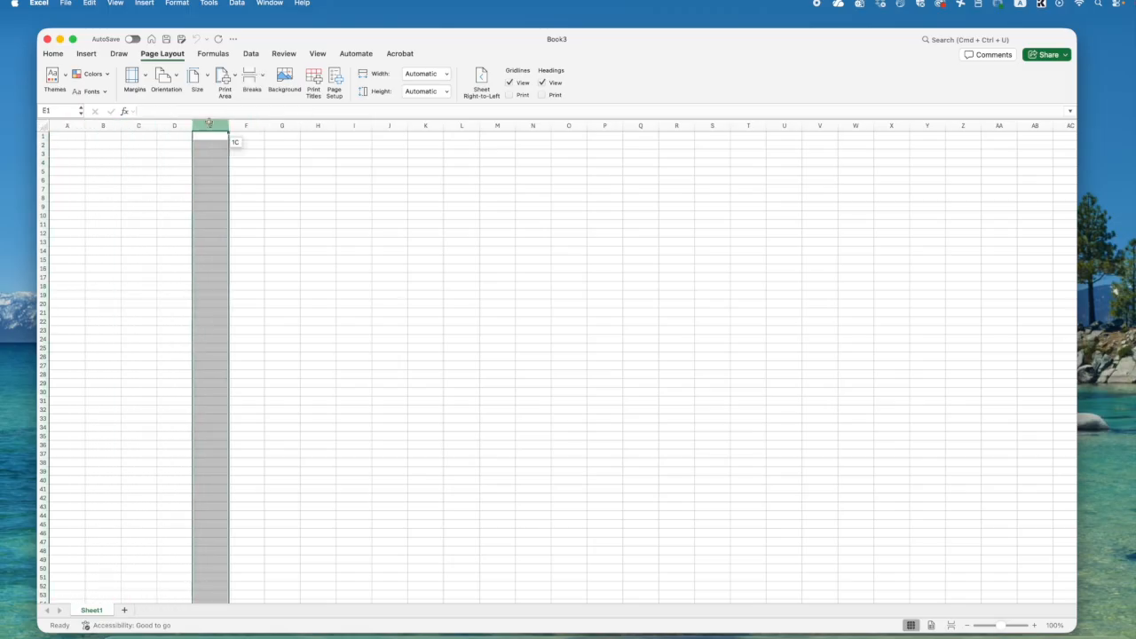
- Select columns A through D again one at a time, then the range U10:AG11 across the Z and AA columns
left_click(67, 125)
left_click(101, 126)
left_click(135, 125)
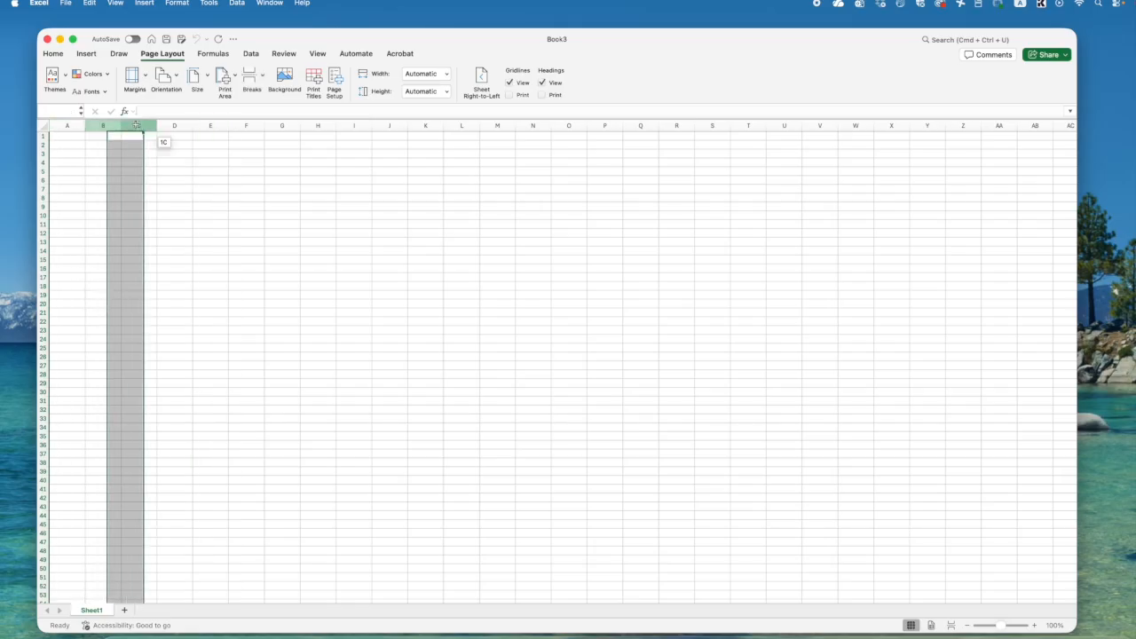
left_click(174, 125)
left_click_drag(784, 224, 1018, 222)
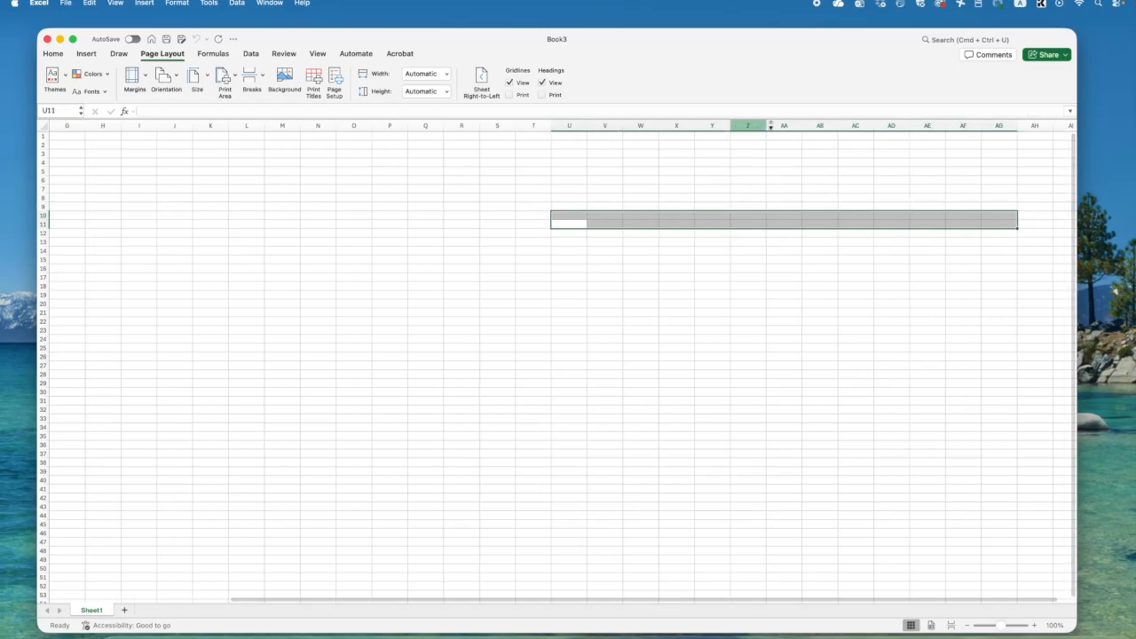
- Select columns Z through AC in turn, followed by the range Y5:CB6 and the single cell BX9
left_click(753, 125)
left_click_drag(753, 125, 855, 123)
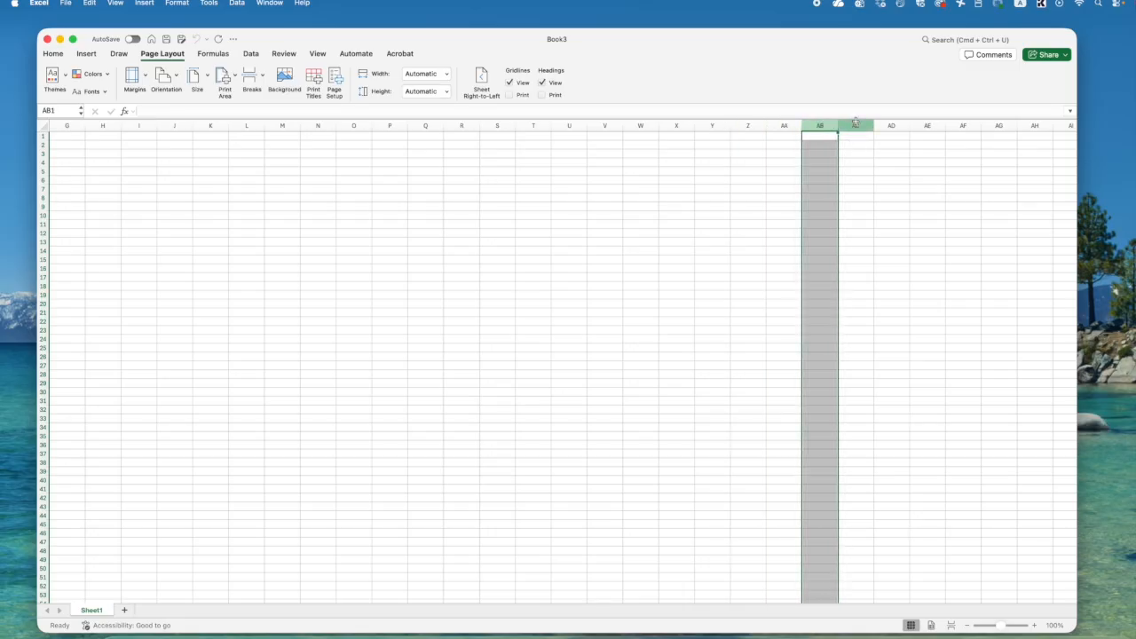
left_click(856, 122)
left_click(629, 204)
left_click(505, 181)
left_click_drag(506, 181, 1016, 182)
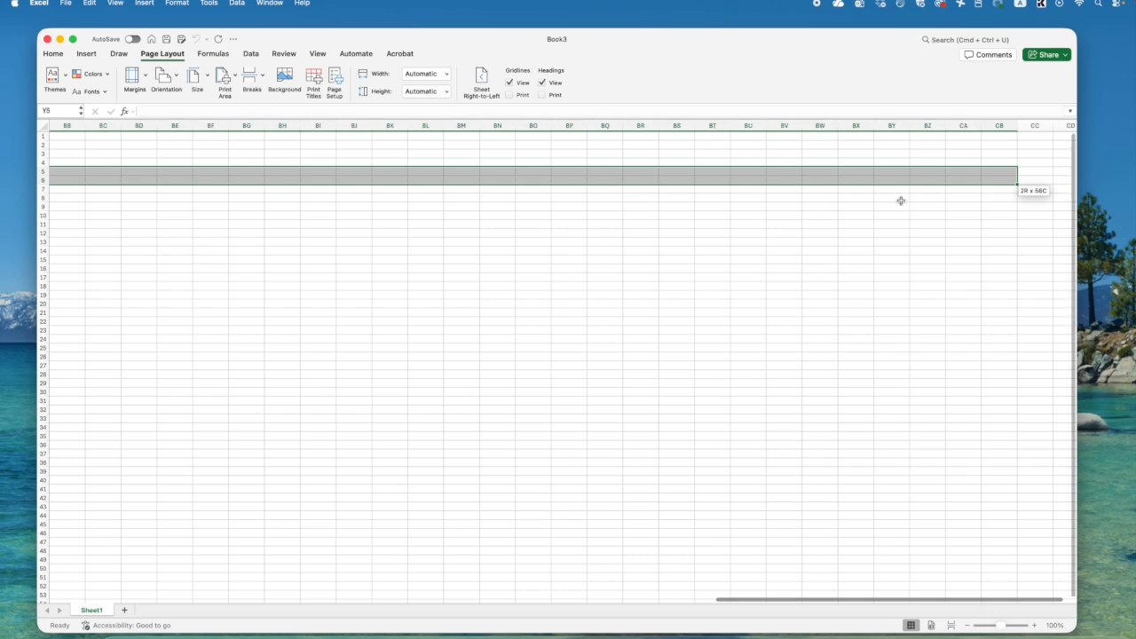
left_click(856, 206)
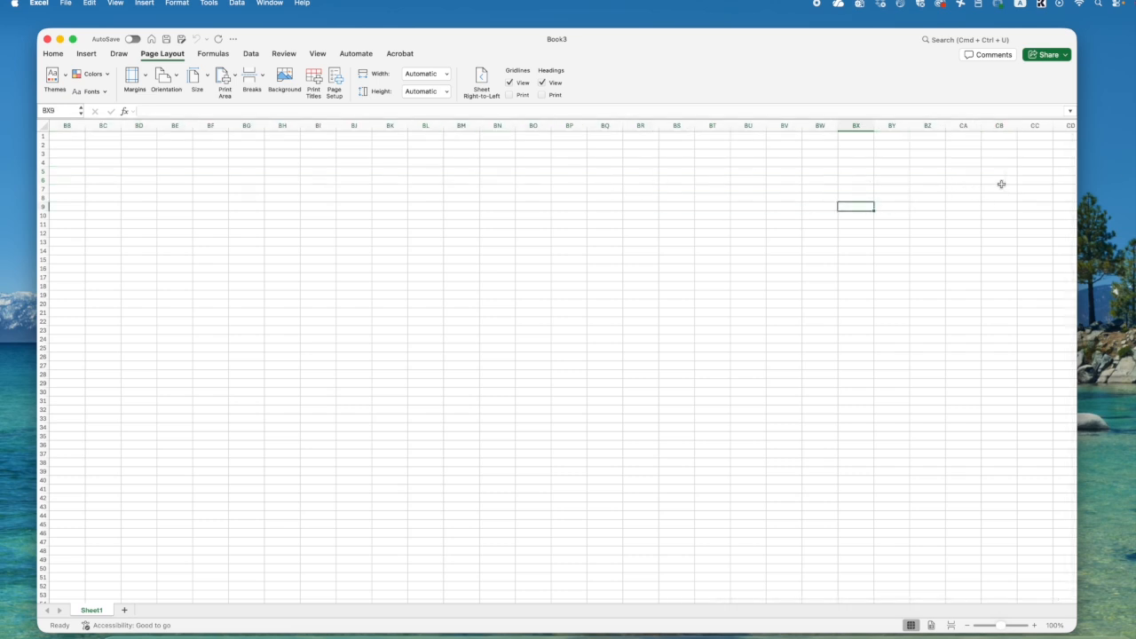
- Select rows 1, 2 and 3 one after another at the start of the worksheet
left_click_drag(893, 603, 218, 602)
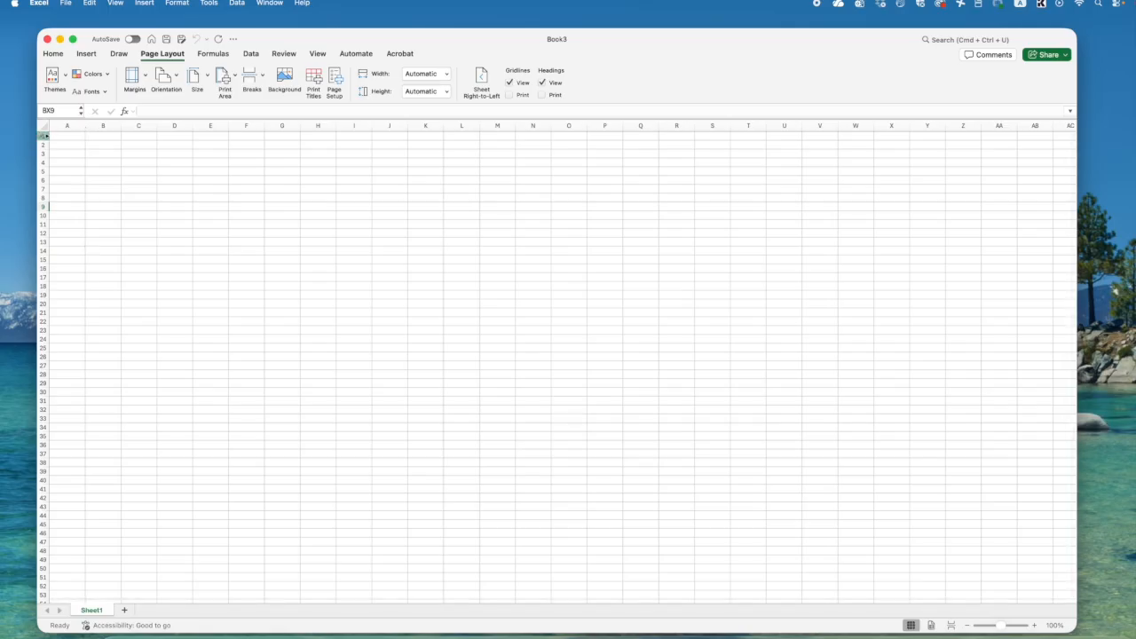
left_click(44, 135)
left_click(41, 146)
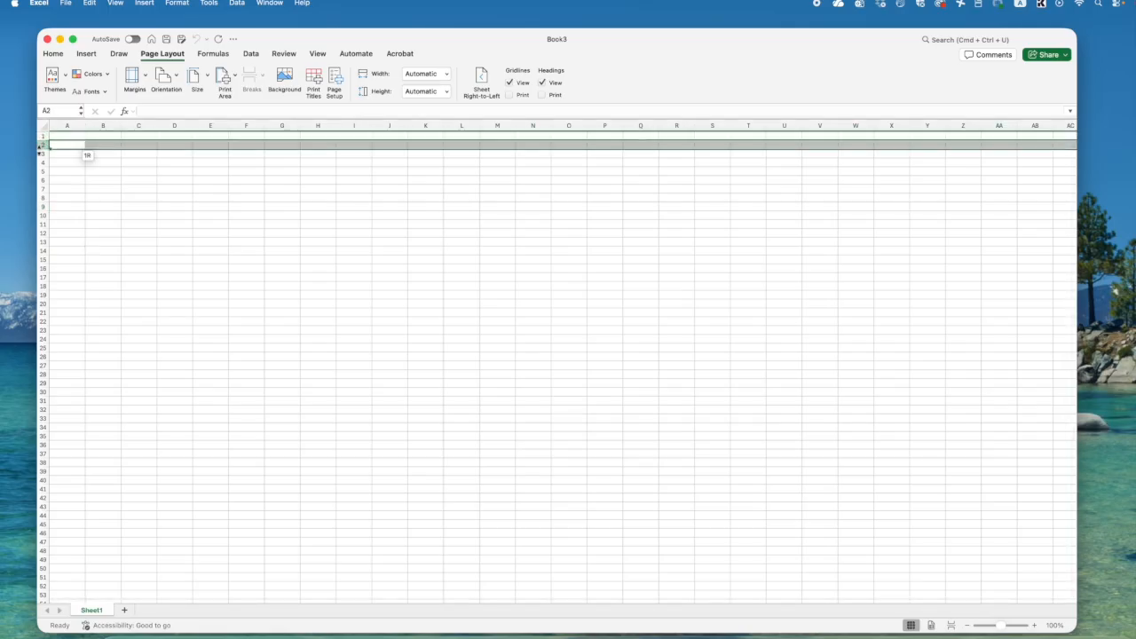
left_click(42, 152)
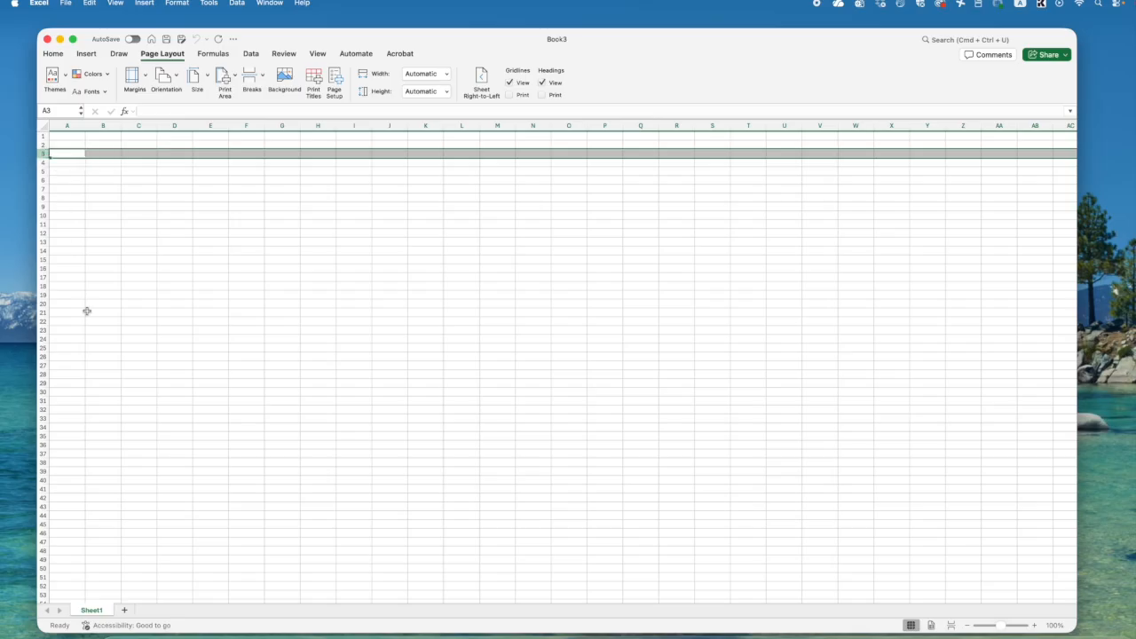
- Select a block of 125 rows across columns A and B, followed by cell C143
left_click_drag(89, 414, 66, 602)
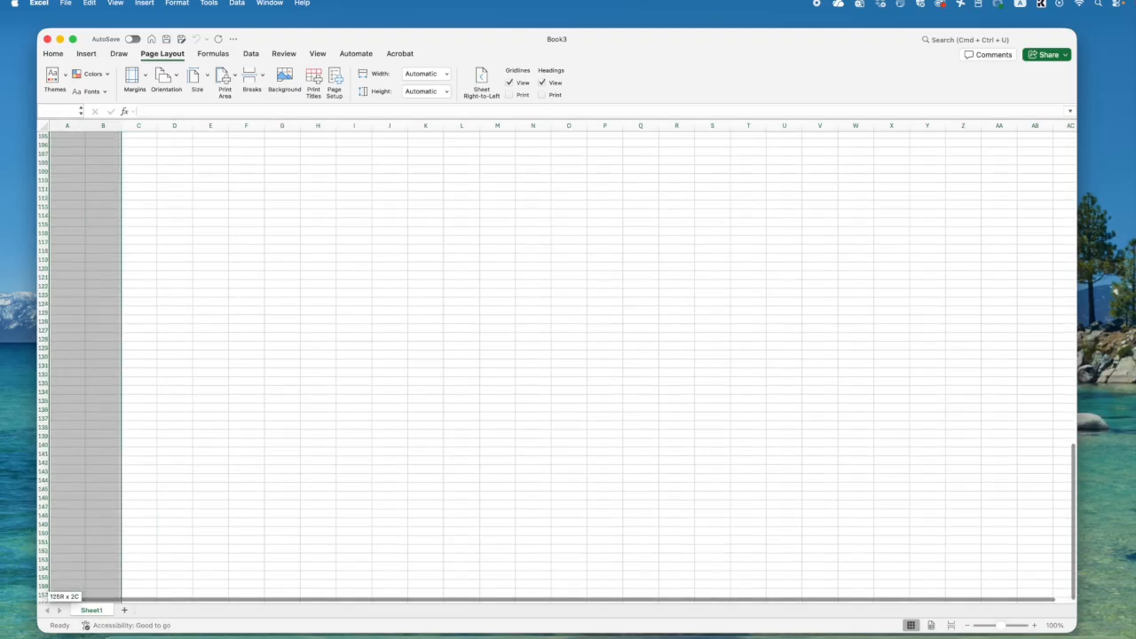
left_click(134, 407)
scroll(94, 520, "down", 5)
scroll(94, 516, "down", 20)
scroll(94, 512, "up", 20)
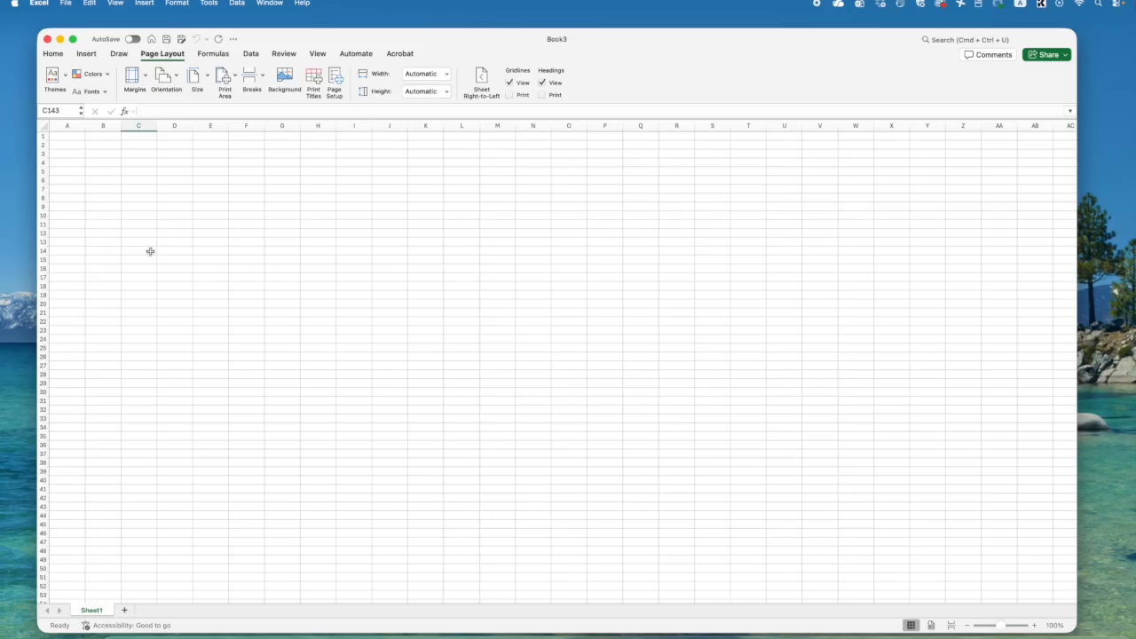
- Compare columns and rows by selecting column A, cell C3, row 1 and cells H18 and H5 in turn
left_click(61, 125)
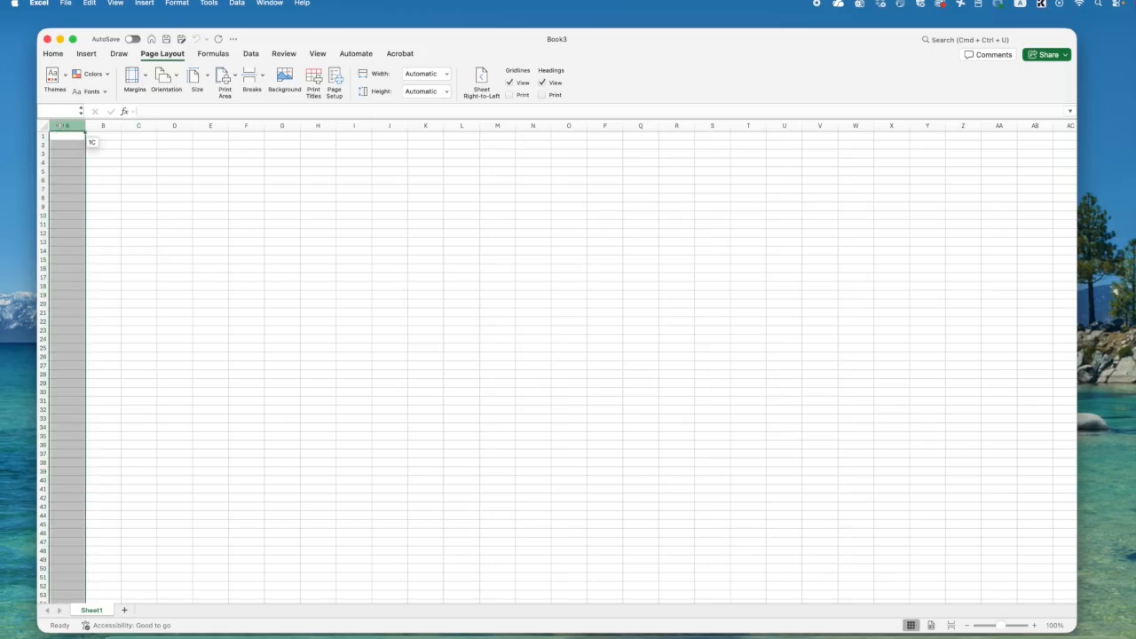
left_click_drag(60, 125, 697, 128)
left_click(152, 155)
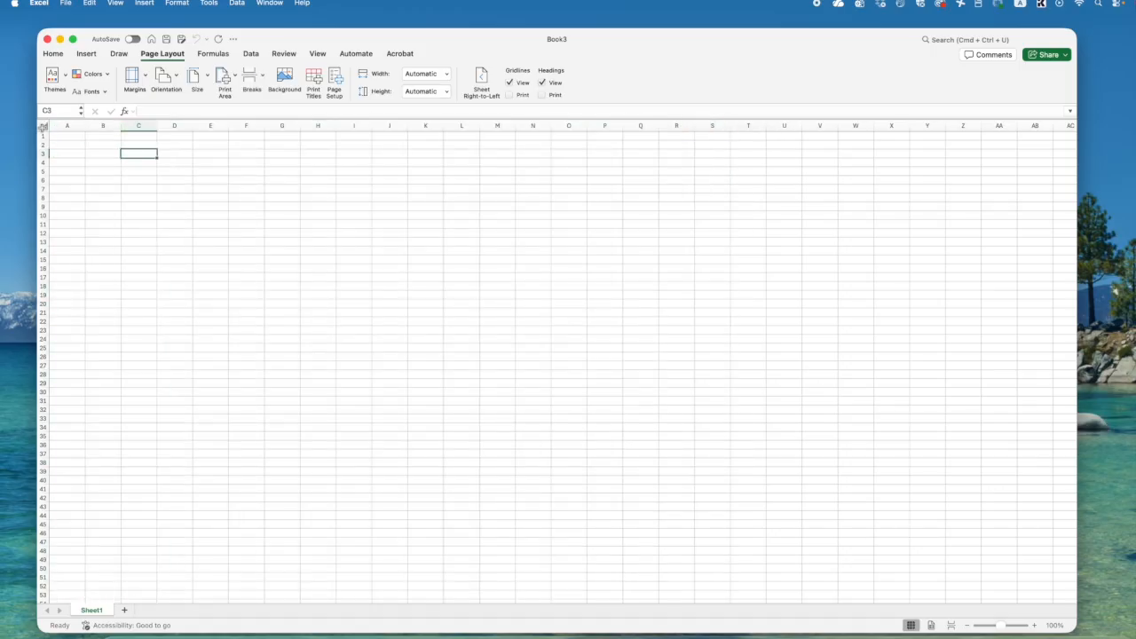
left_click(43, 135)
left_click_drag(64, 141, 53, 353)
left_click(300, 285)
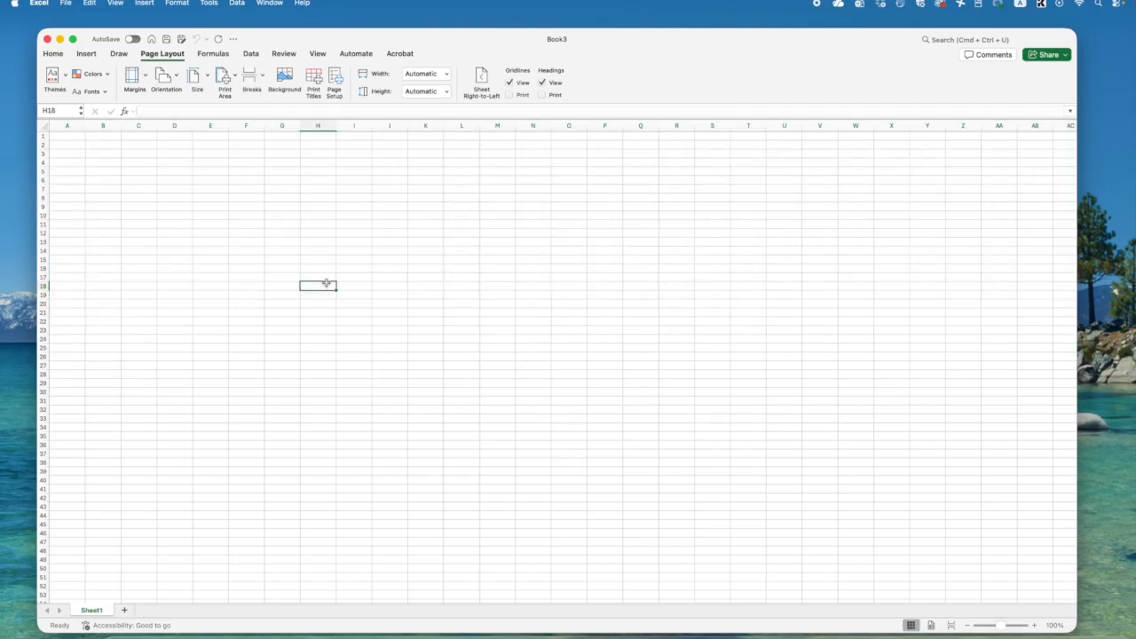
left_click(314, 172)
- Try the number 65 and the text names as entries in cell B3, erasing each one
left_click(114, 153)
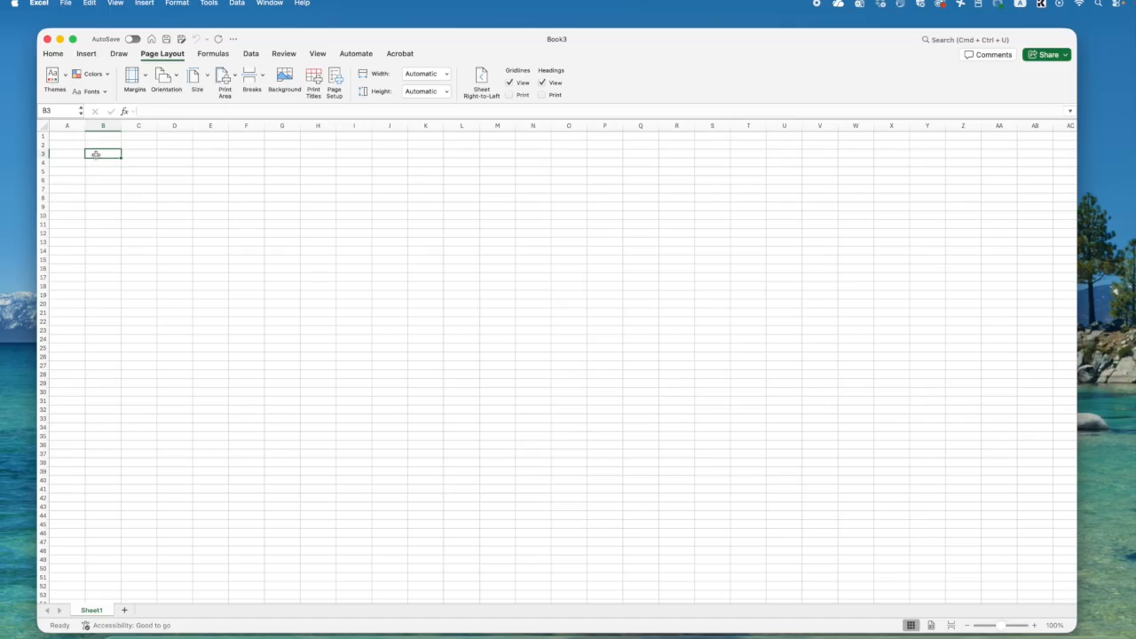
type("65")
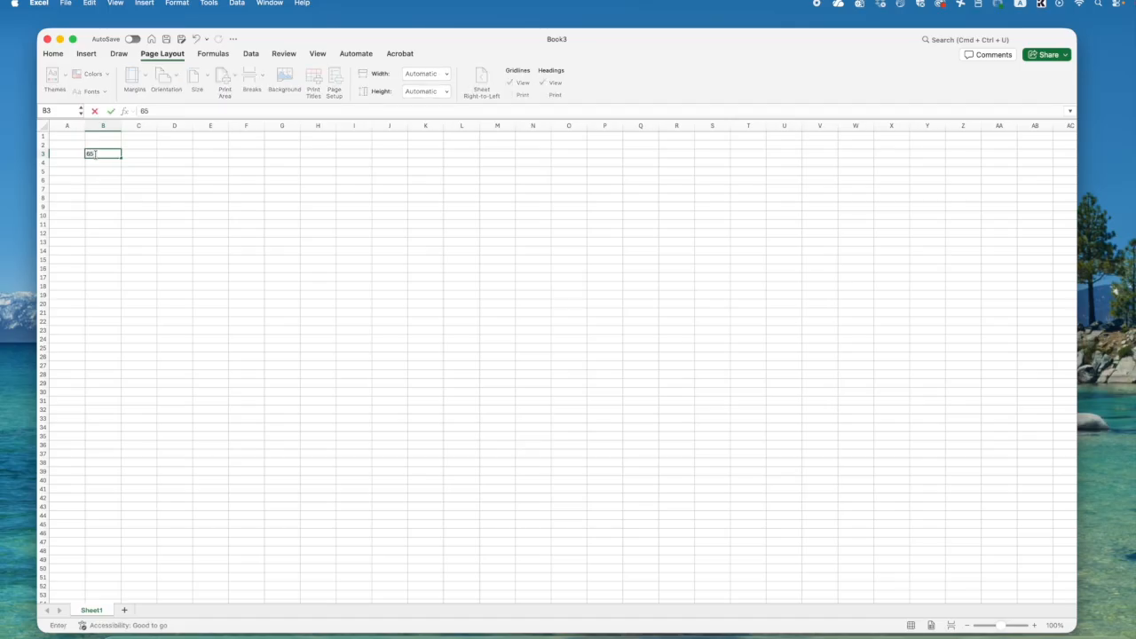
key("BackSpace")
key("BackSpace")
type("names")
key("BackSpace")
key("BackSpace")
key("BackSpace")
- Enter the formula = 3+2 in cell B3, inspect it, and clear the cell
type("=")
key("Return")
left_click(96, 155)
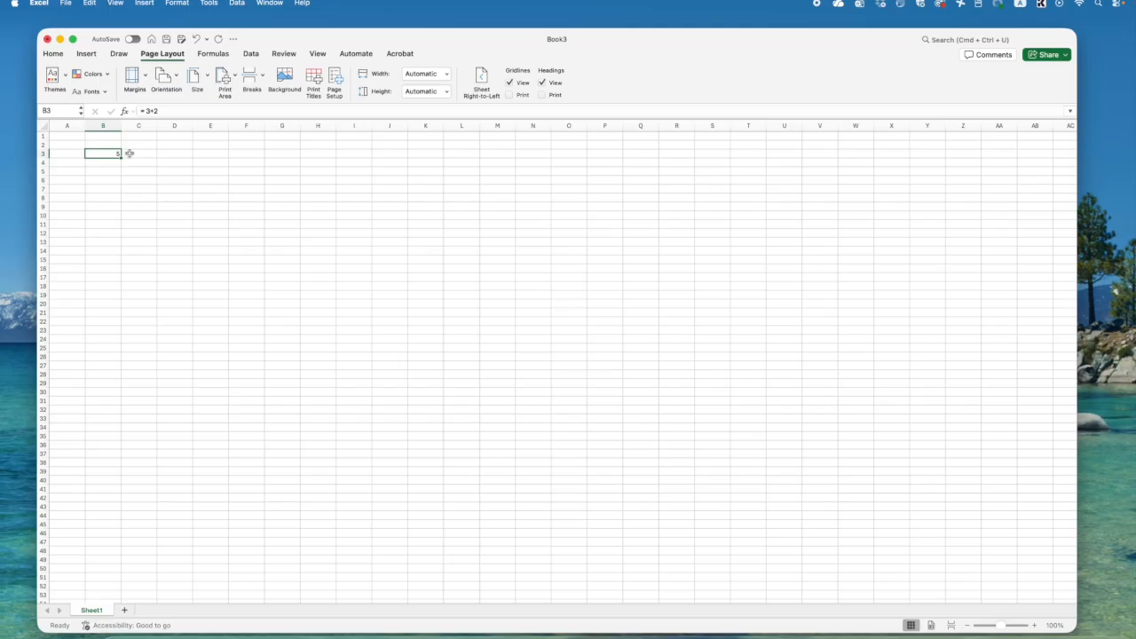
left_click_drag(167, 111, 141, 111)
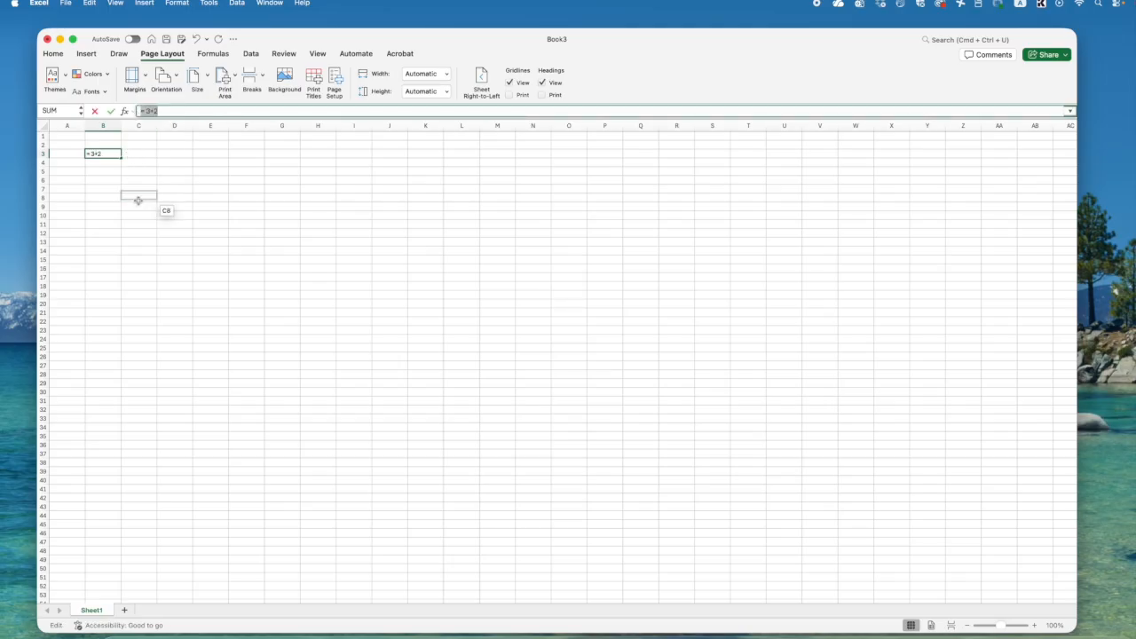
left_click_drag(142, 111, 105, 153)
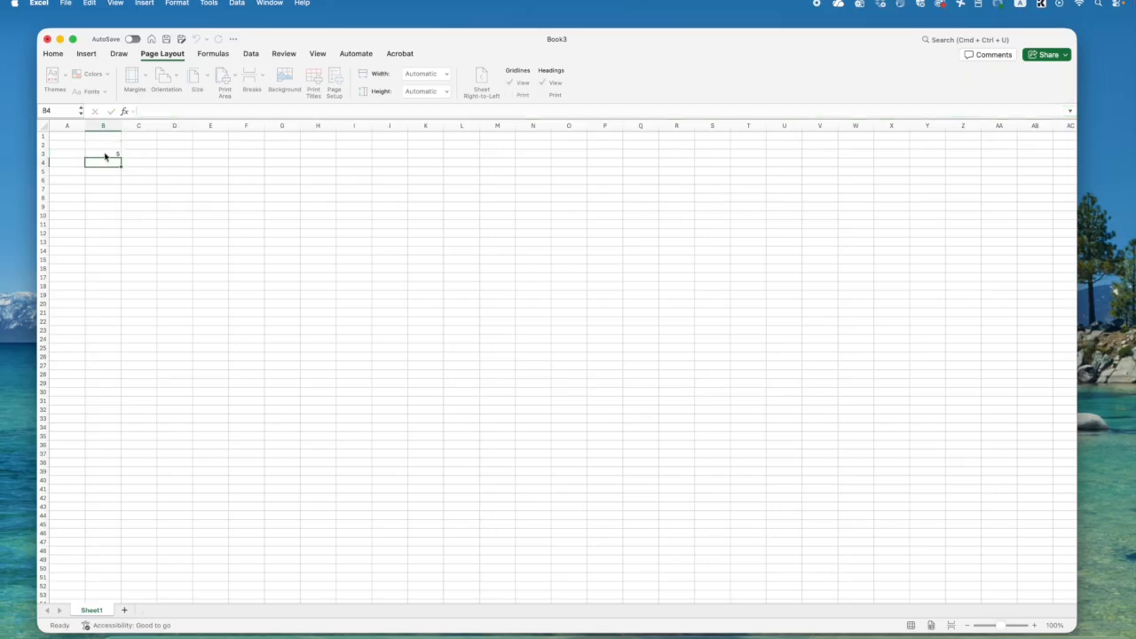
key("Delete")
- Select cell D6, columns A through G, row 1 and cell B2 in turn
left_click(175, 179)
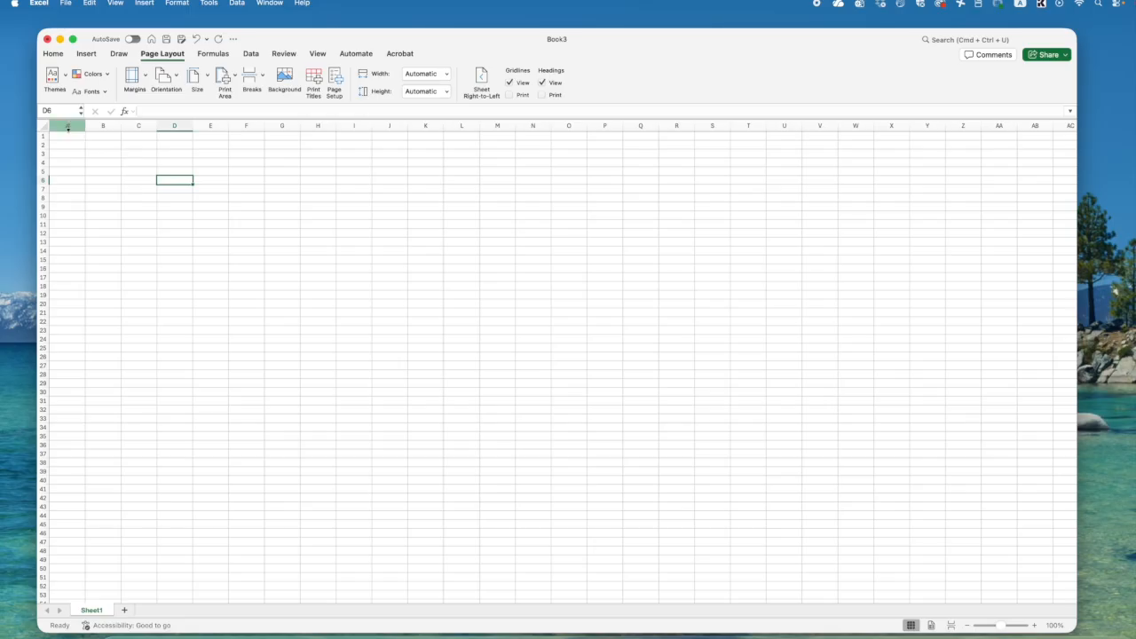
left_click_drag(67, 125, 284, 125)
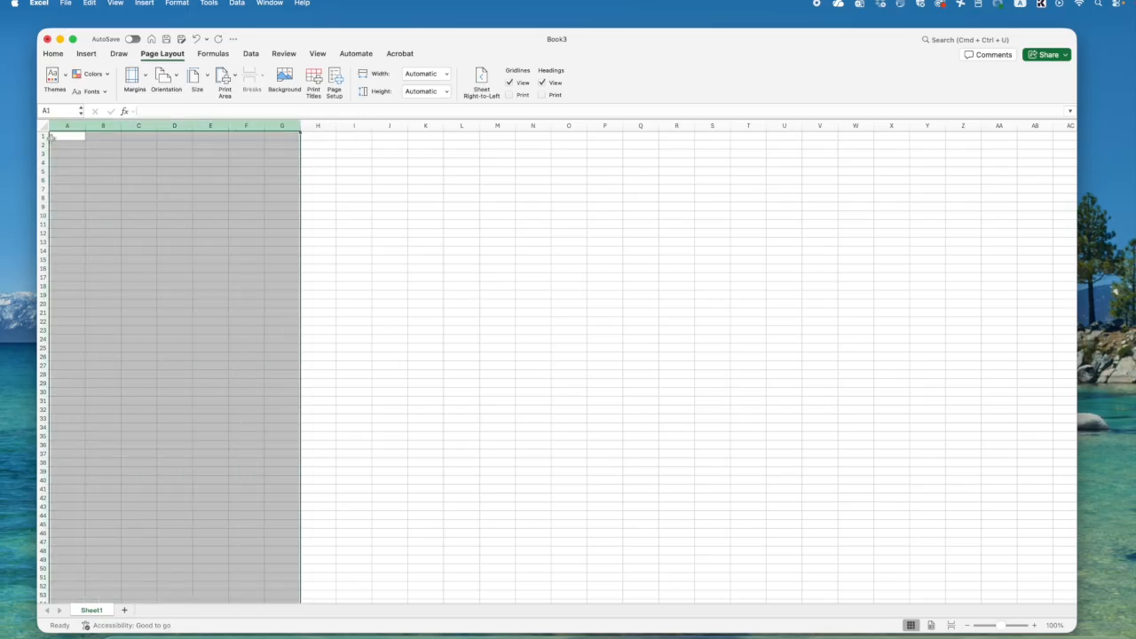
left_click(43, 135)
left_click_drag(43, 135, 119, 201)
left_click(106, 144)
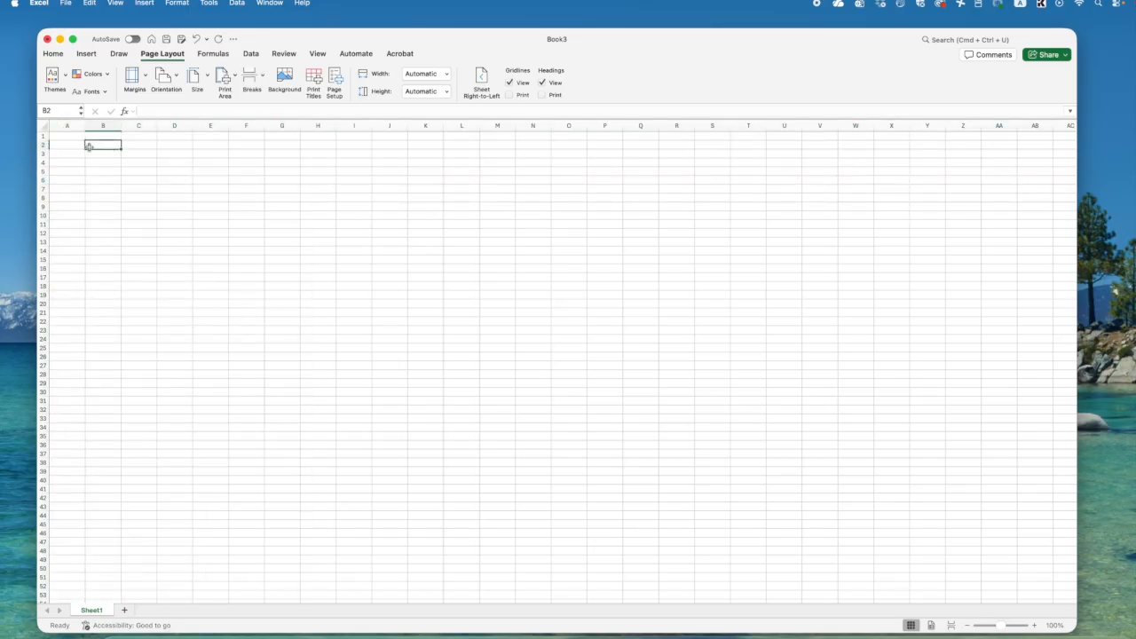
- Select the range B2:D8, write its reference B2 : D8 in cell B2, and clear that text
left_click_drag(98, 144, 189, 204)
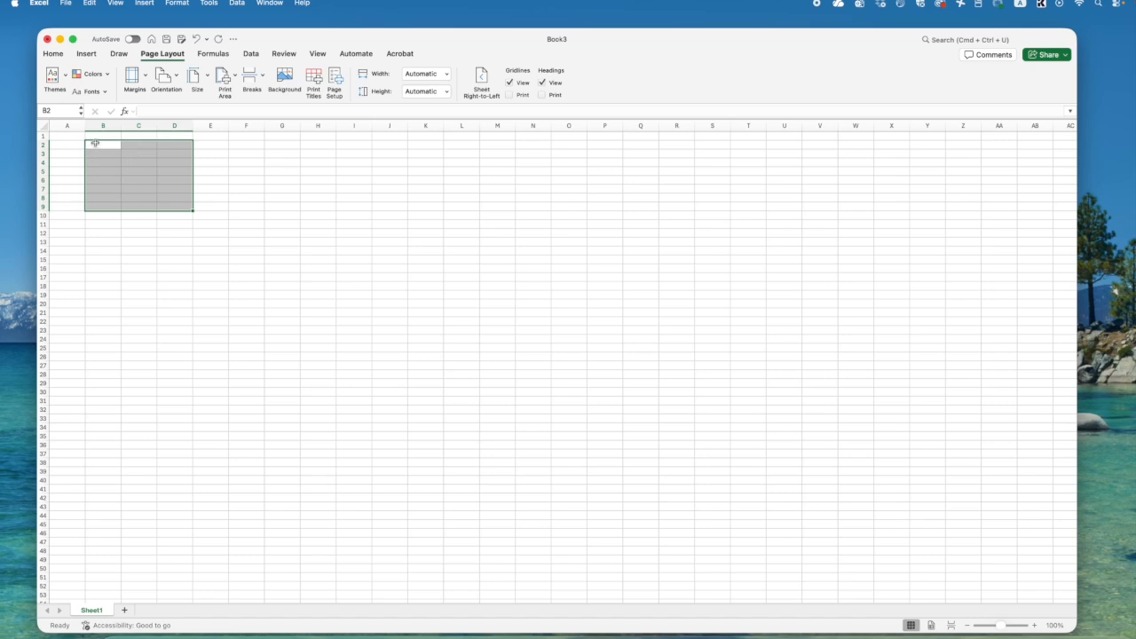
left_click_drag(95, 143, 165, 194)
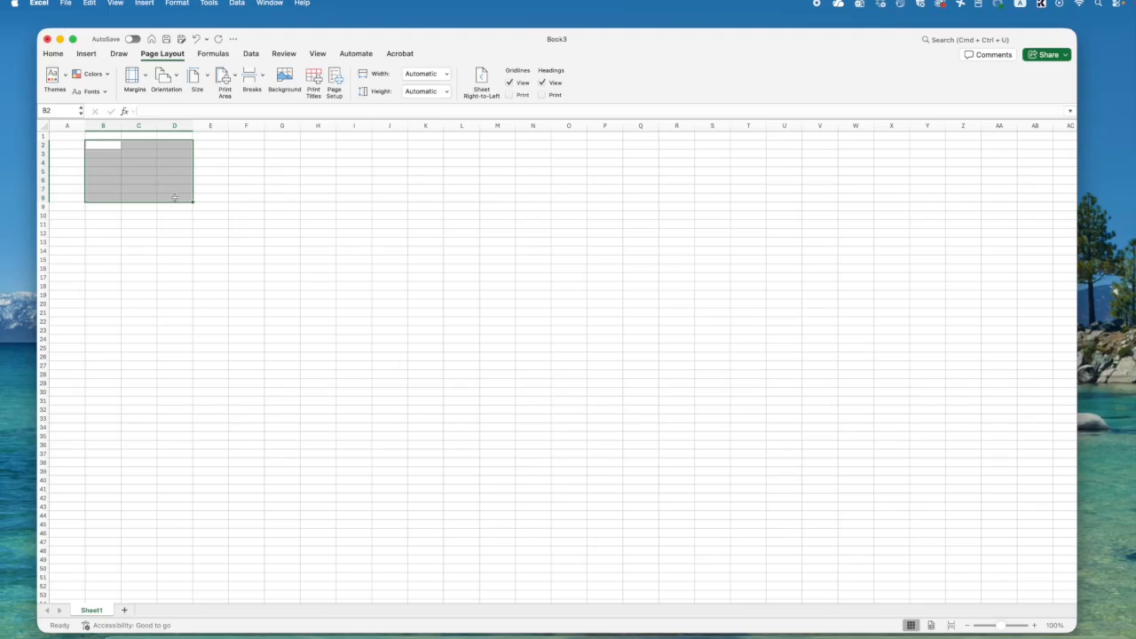
left_click(160, 110)
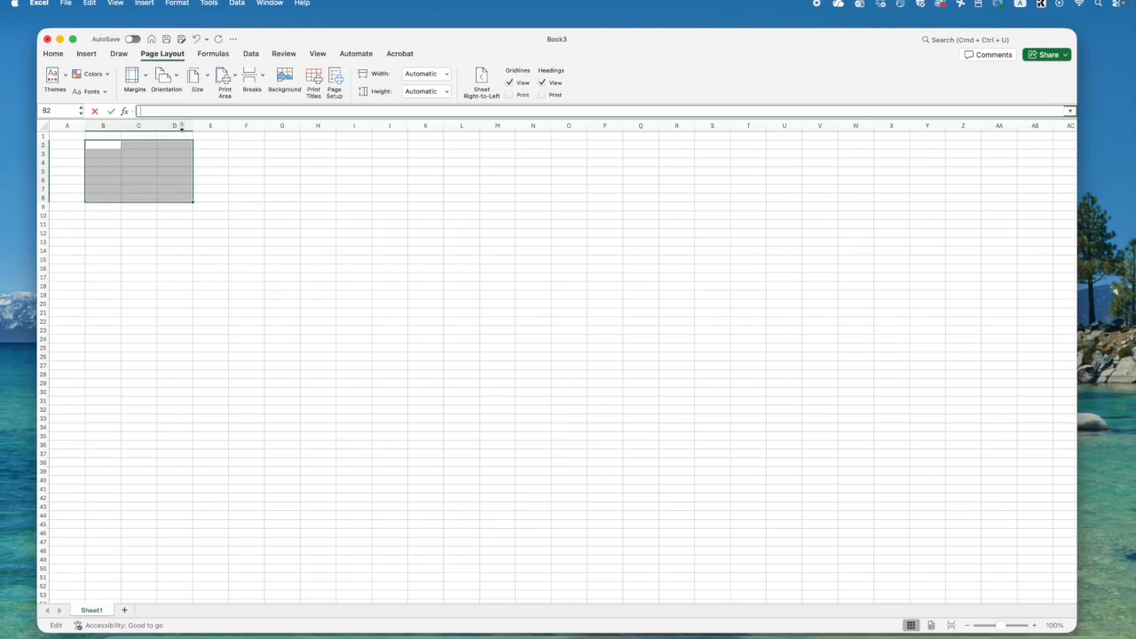
type("B2:D8")
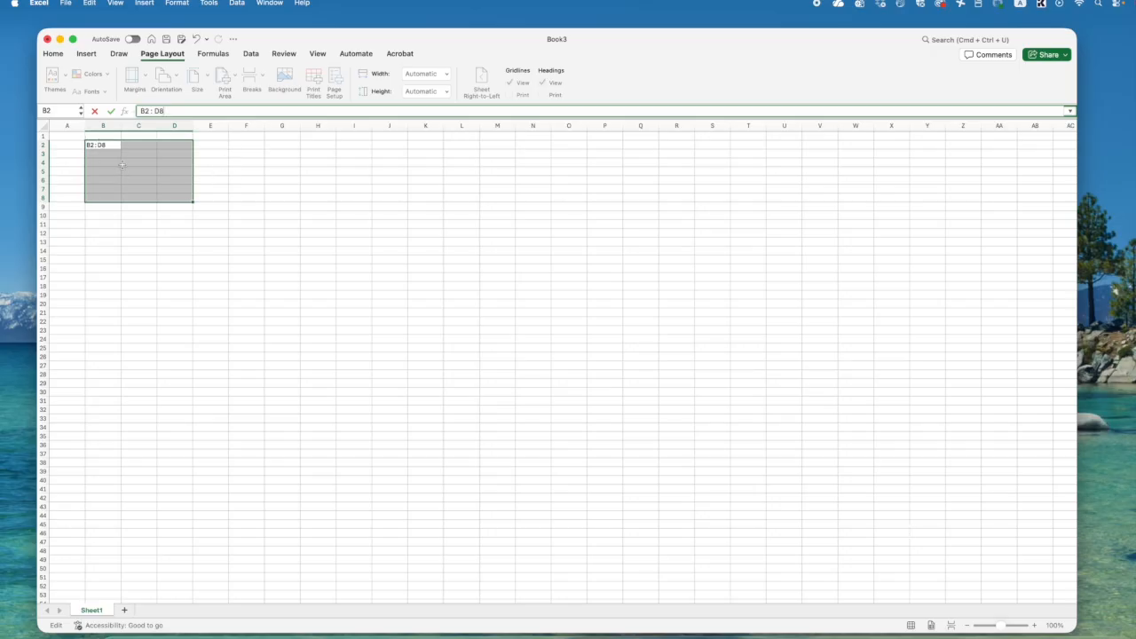
left_click_drag(165, 111, 125, 111)
left_click(170, 112)
left_click_drag(170, 112, 117, 111)
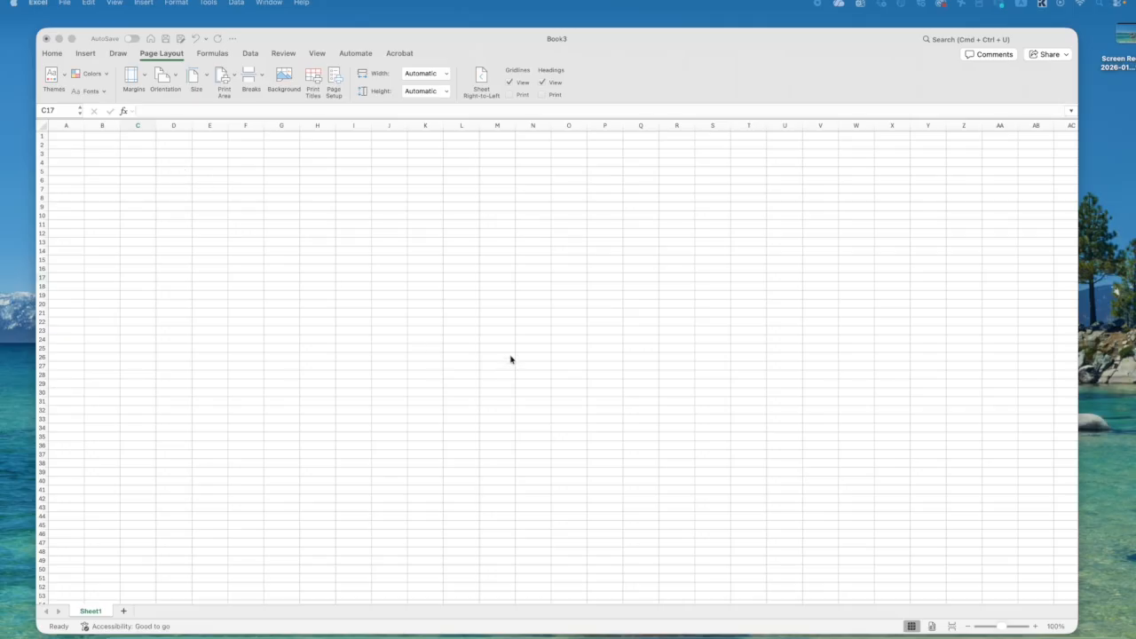
- Zoom the worksheet in to 300% and show it from row 1
left_click(1034, 627)
left_click(1036, 628)
left_click(1036, 628)
left_click(1036, 628)
left_click(1036, 628)
left_click(1036, 628)
left_click(1036, 628)
left_click(1036, 628)
left_click(1036, 627)
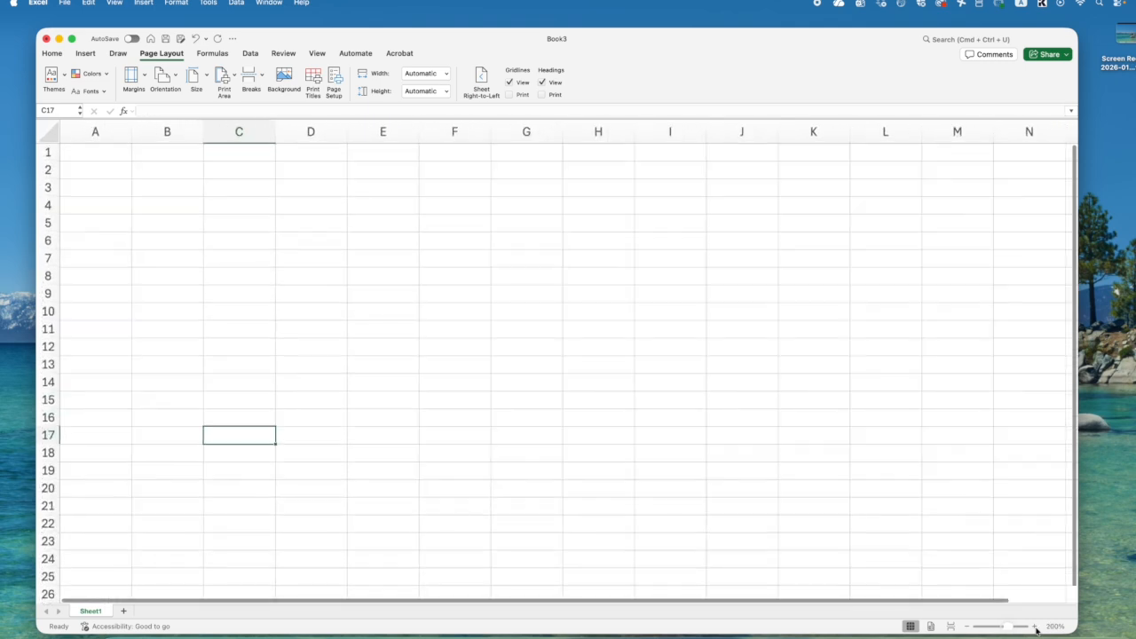
left_click(1036, 628)
left_click(1036, 627)
left_click(1036, 628)
left_click(1036, 628)
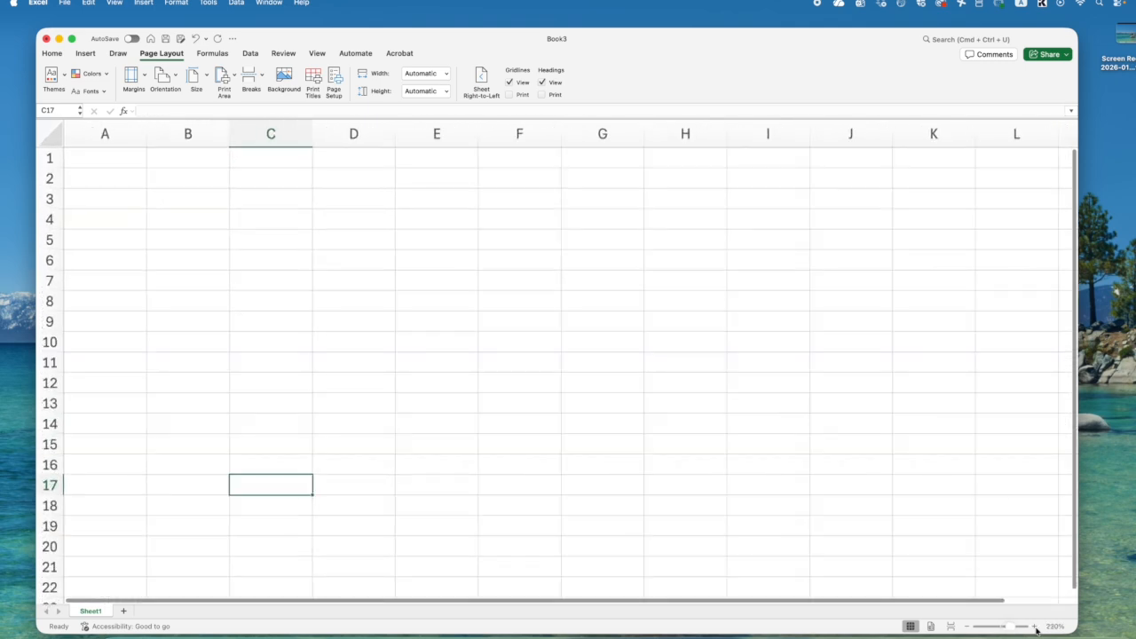
left_click(1036, 628)
left_click(1036, 628)
left_click(1036, 628)
left_click(1036, 628)
left_click(1036, 628)
left_click(1036, 628)
left_click(1036, 627)
scroll(285, 299, "up", 1)
- Select cell D7, a run of cells along row 1 from A1, and cell A2
left_click_drag(104, 167, 605, 468)
left_click(475, 329)
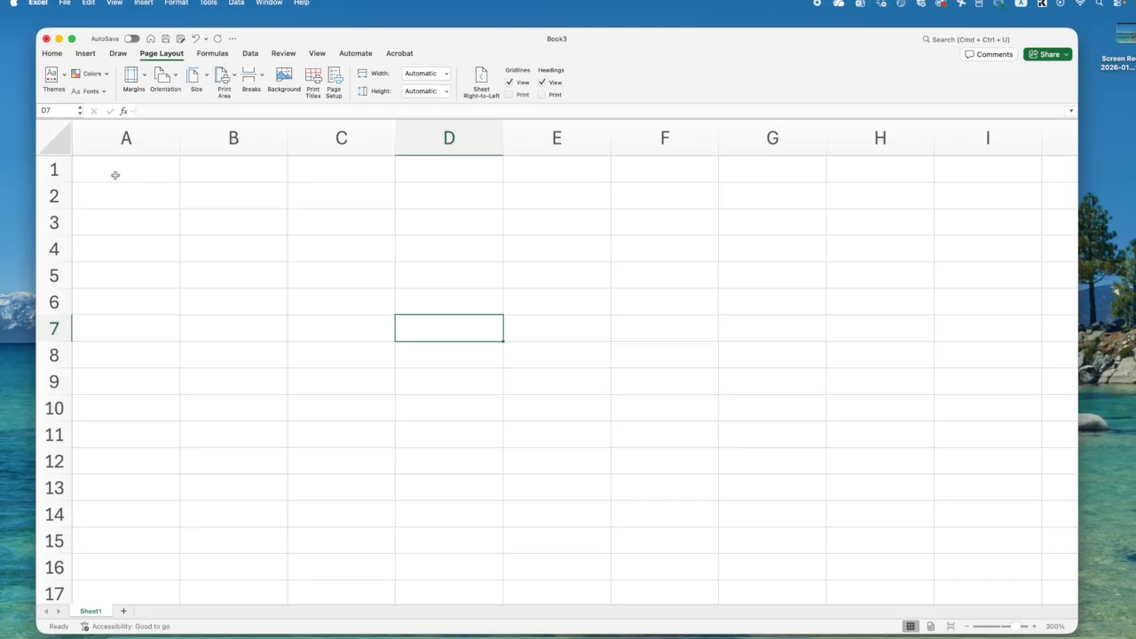
left_click_drag(115, 174, 547, 177)
left_click(172, 215)
left_click(154, 204)
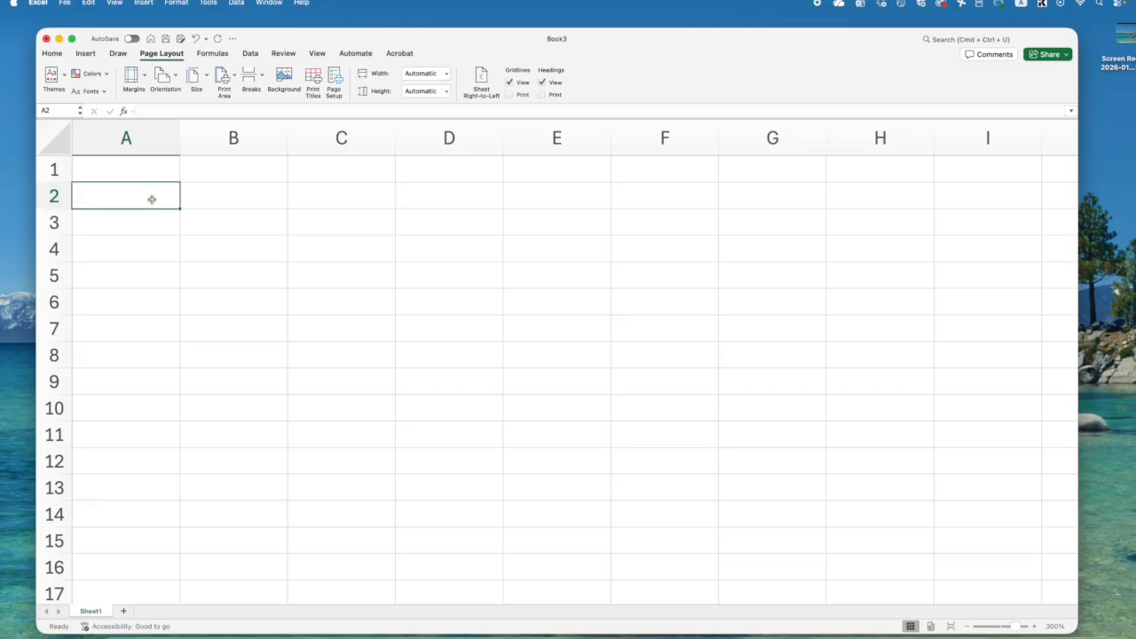
- Enter List of student in cell A1 and reselect that cell
left_click(139, 173)
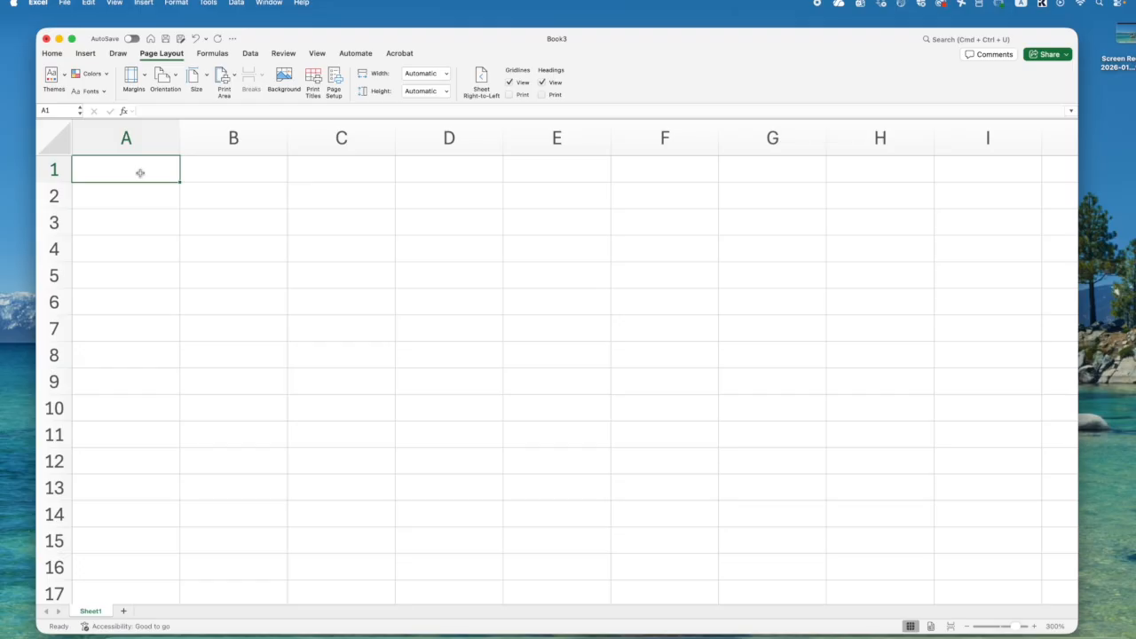
type("List")
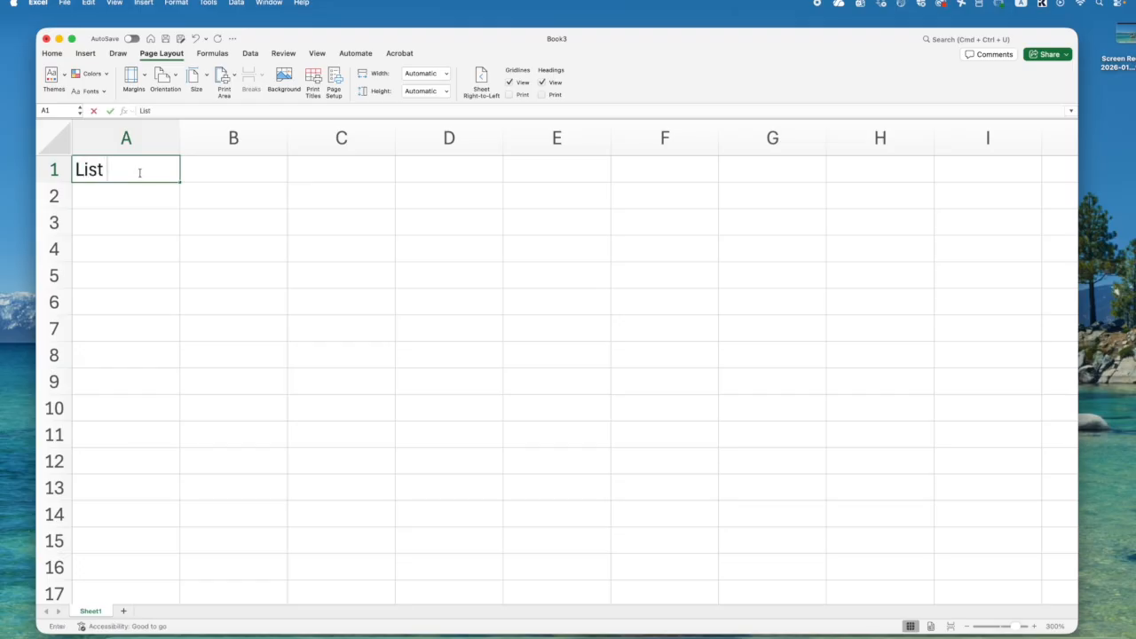
type(" of student")
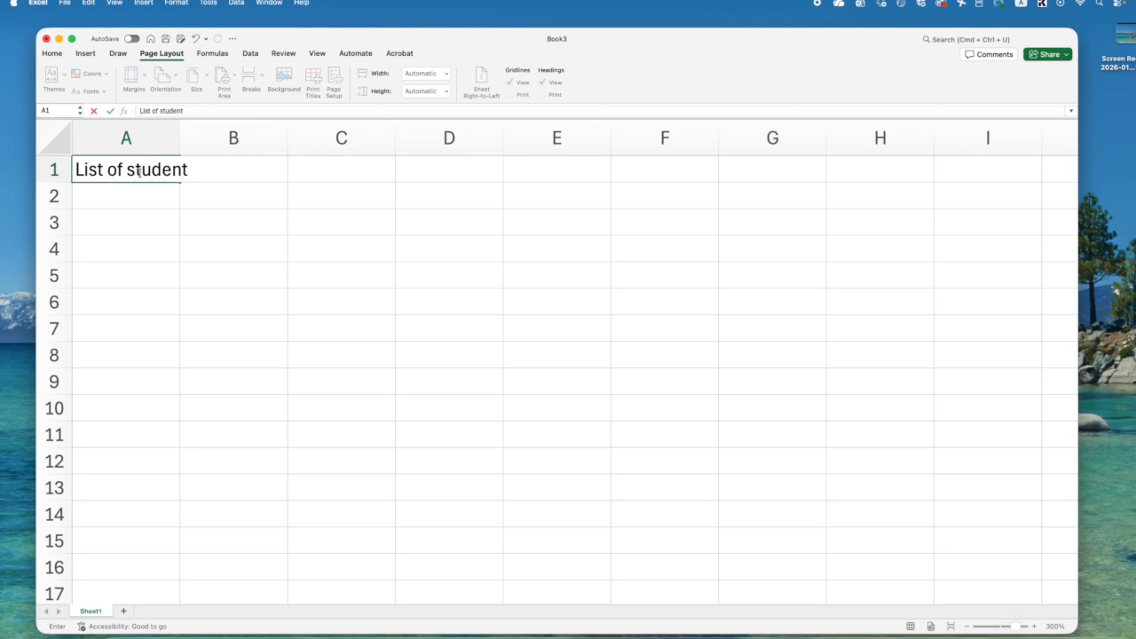
left_click(146, 206)
left_click(124, 170)
left_click_drag(125, 170, 698, 170)
left_click(168, 177)
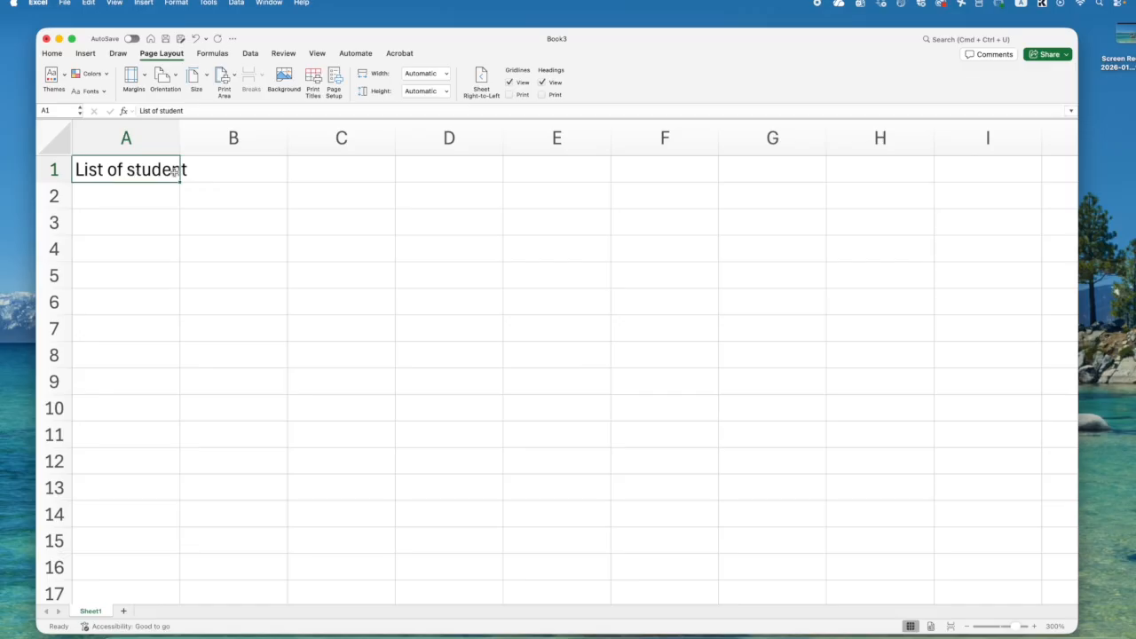
- Replace the text in cell A1 with Average grade in Statistics course
left_click_drag(185, 111, 122, 111)
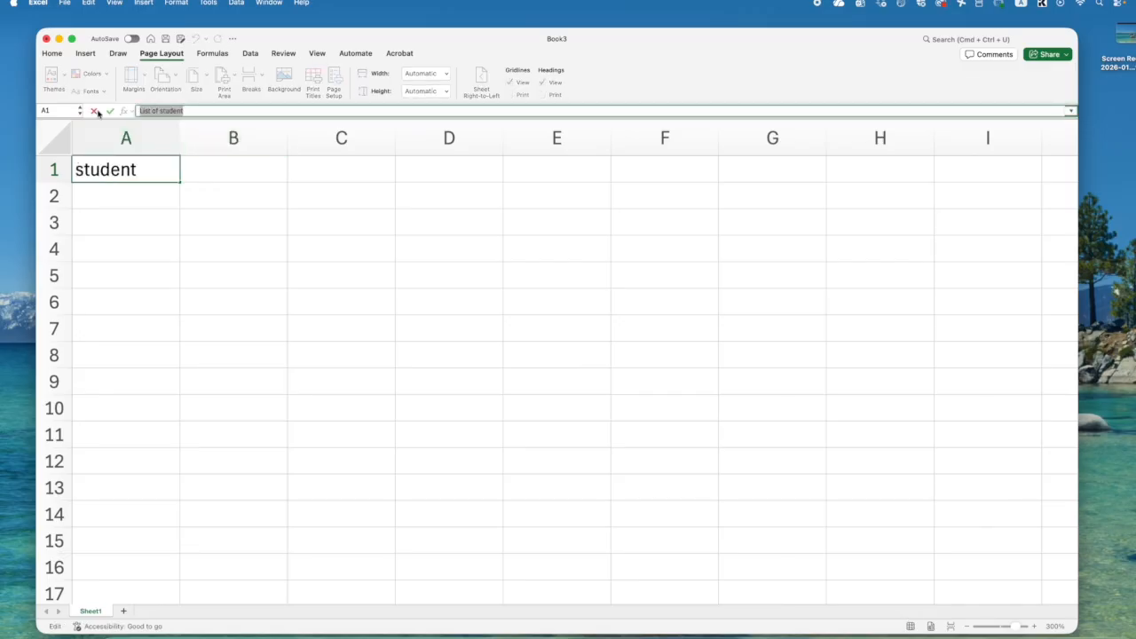
type("A")
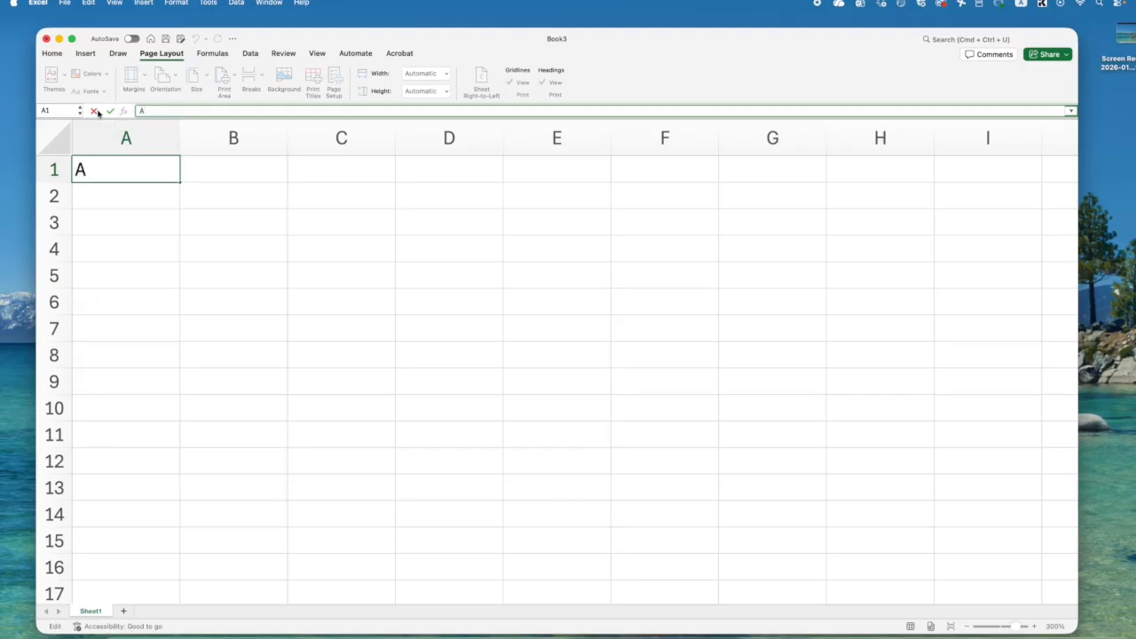
type("verage grade in")
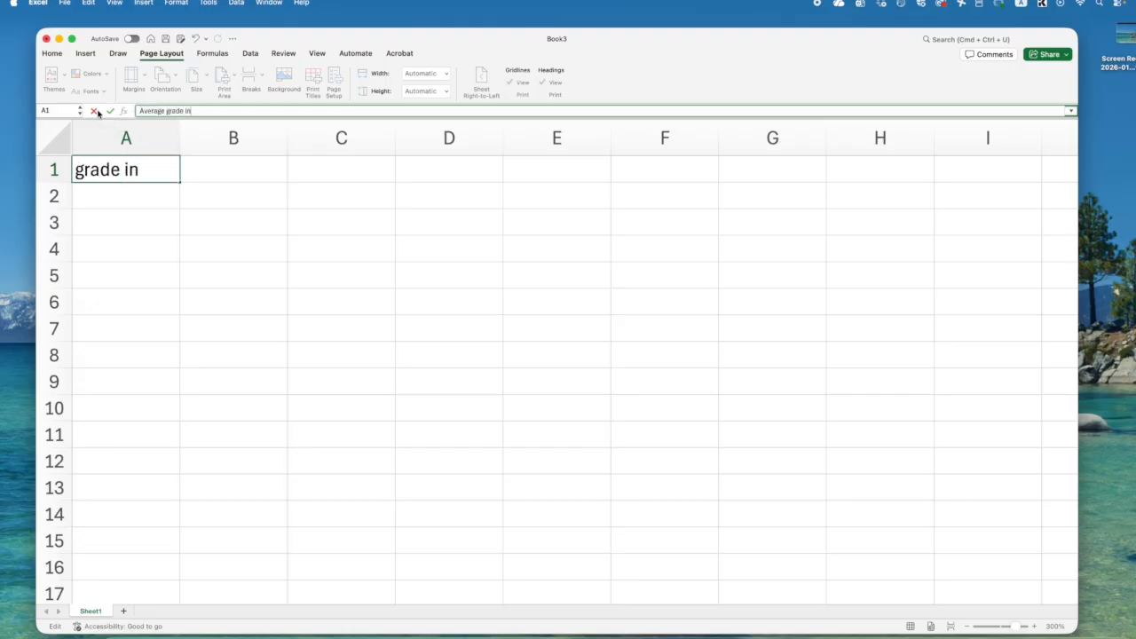
type(" Statistics course")
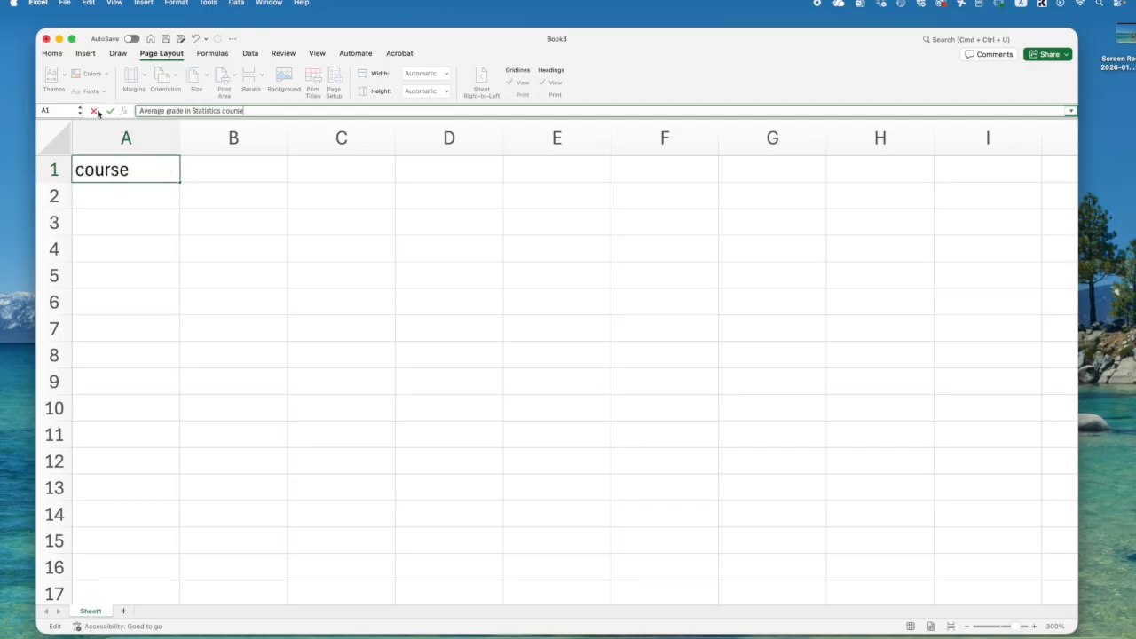
left_click(135, 222)
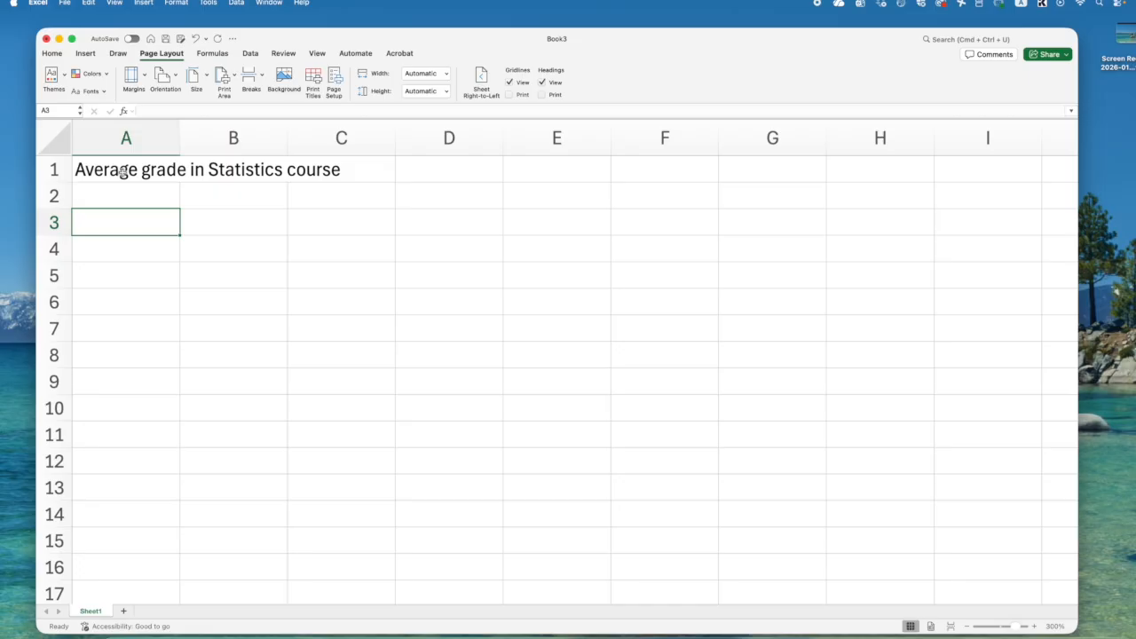
- Select cells A1 and B1 in turn to check which one holds the title text
left_click(121, 171)
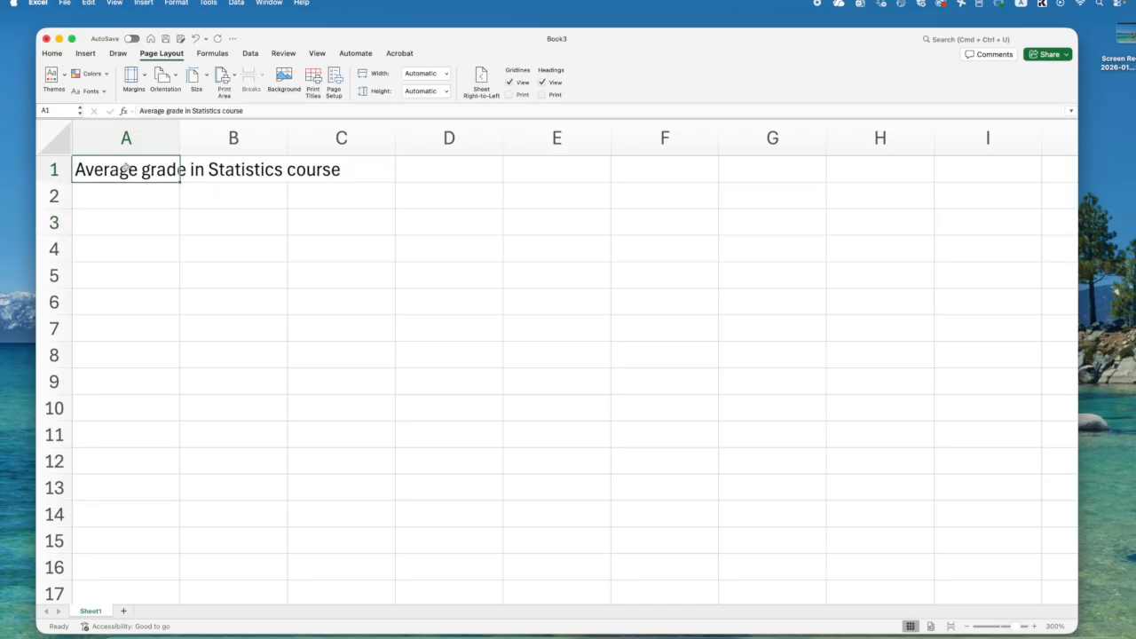
left_click_drag(109, 167, 568, 167)
left_click(189, 170)
left_click(93, 173)
- Enter the column heading Student name in cell A2
left_click(143, 198)
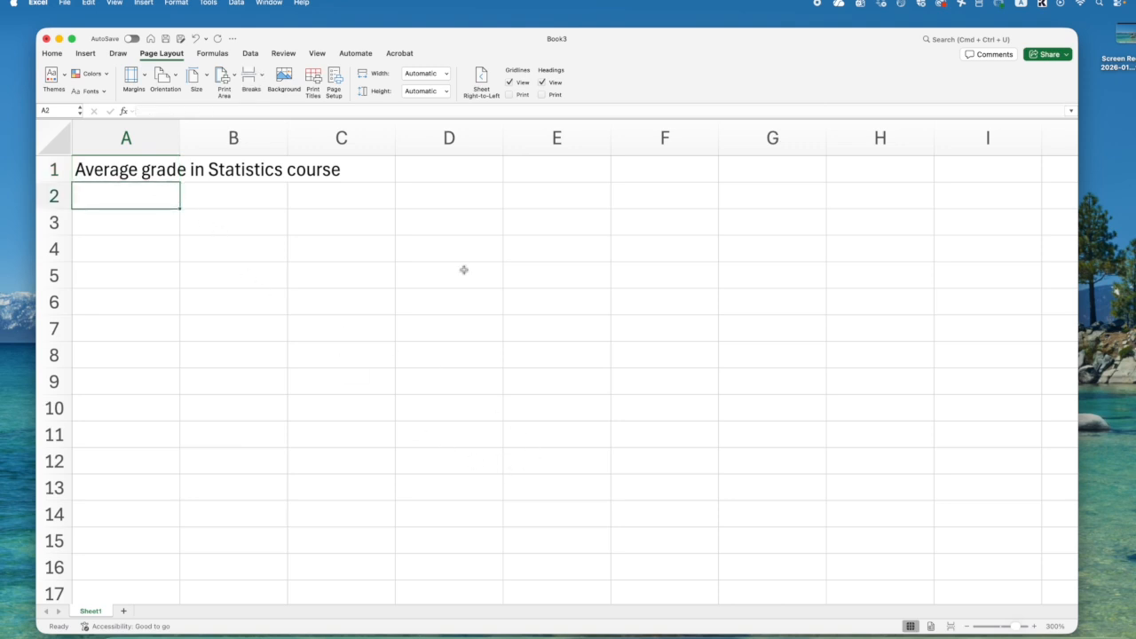
type("Student name")
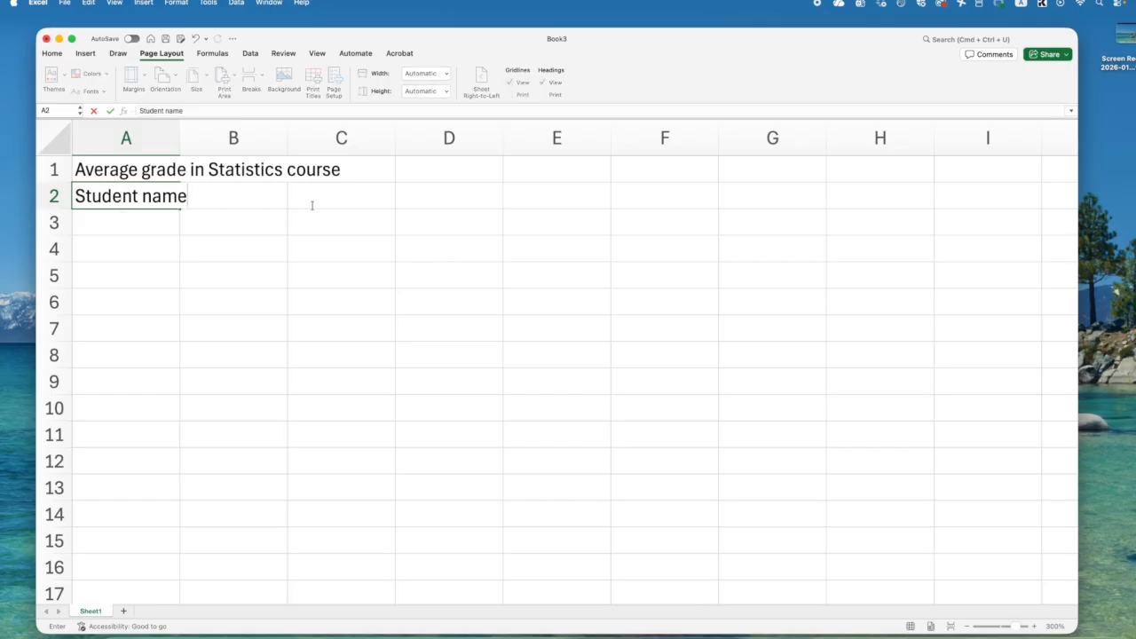
left_click(134, 219)
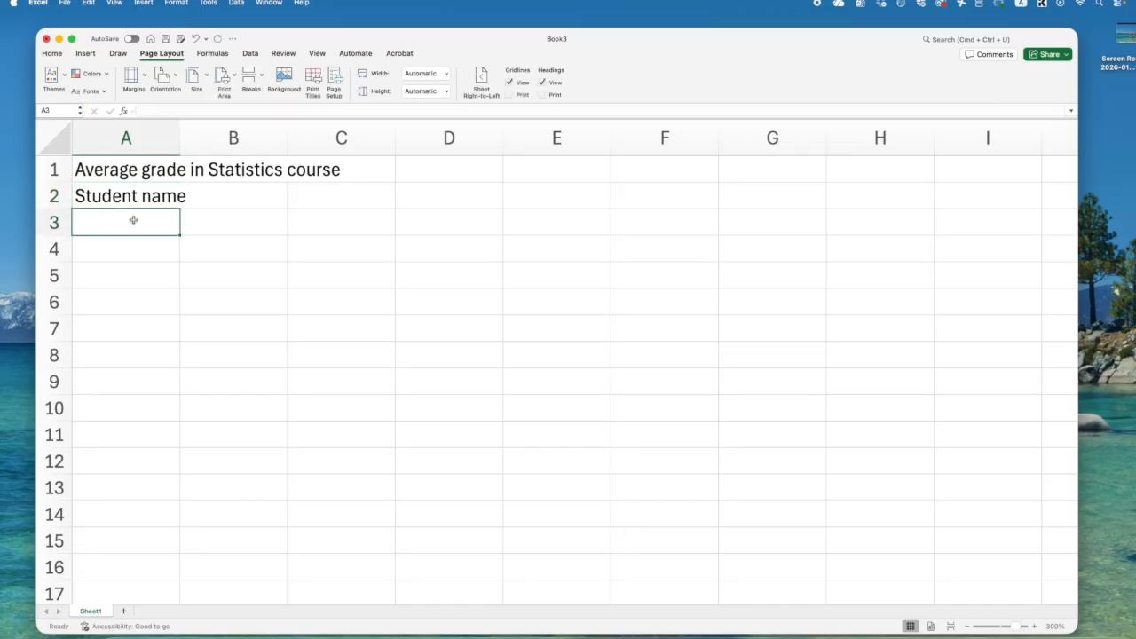
- Move the selection one cell at a time around rows 2 and 3 in columns A to C, ending on cell C3
key("Up")
key("Right")
key("Left")
key("Down")
key("Right")
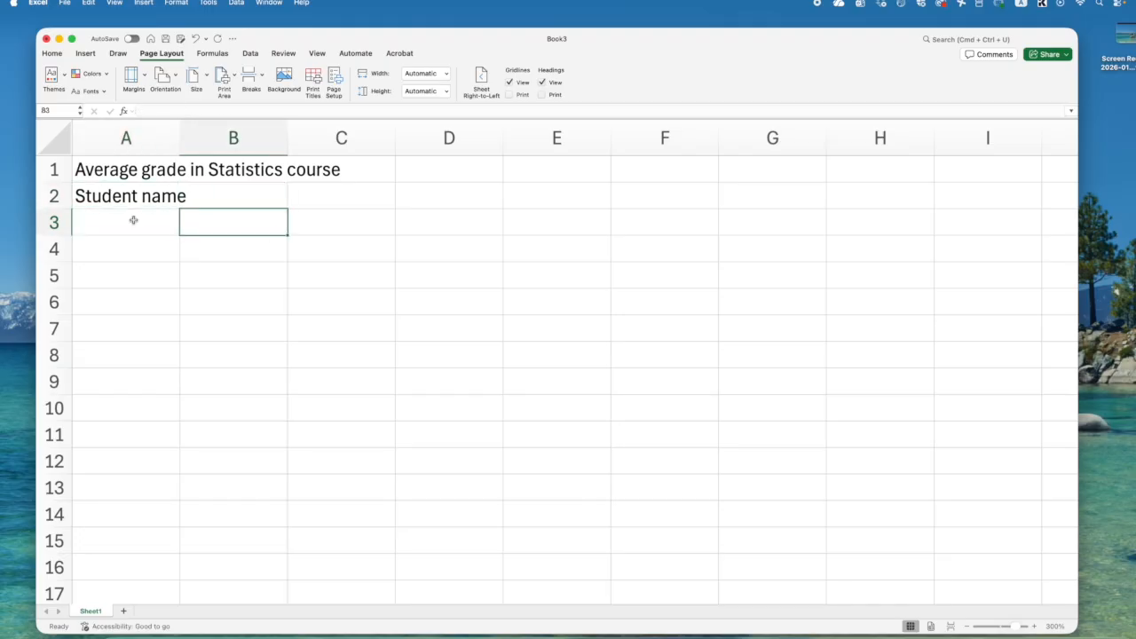
key("Right")
key("Up")
key("Left")
key("Down")
key("Up")
key("Down")
key("Left")
key("Right")
key("Right")
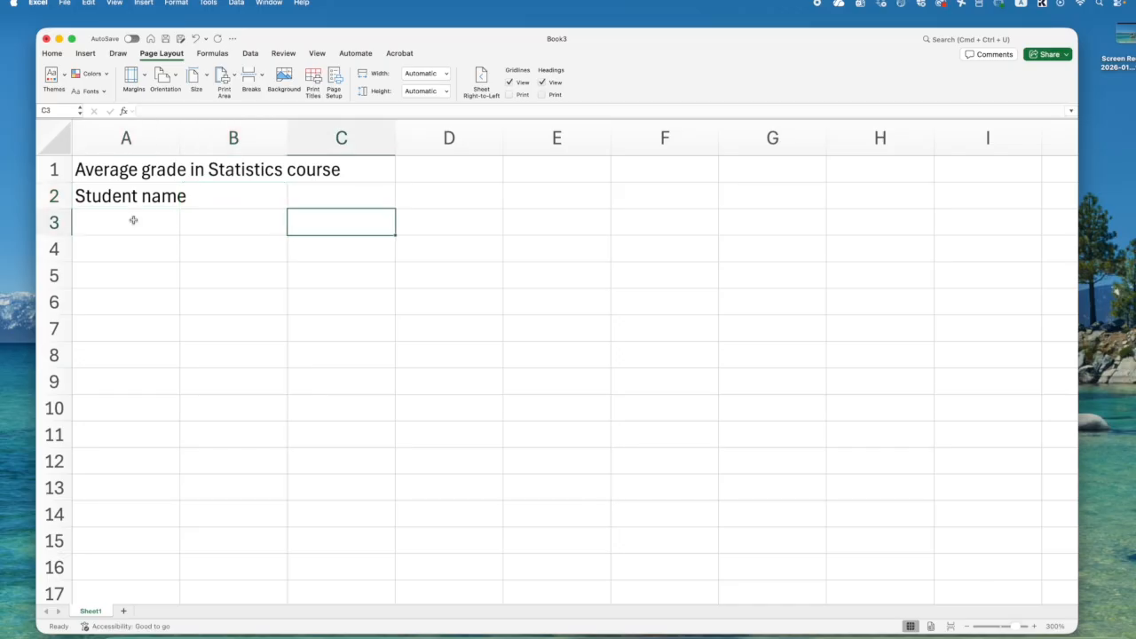
- Enter the column headings Student ID in cell B2 and Quiz grade in cell C2
left_click(133, 202)
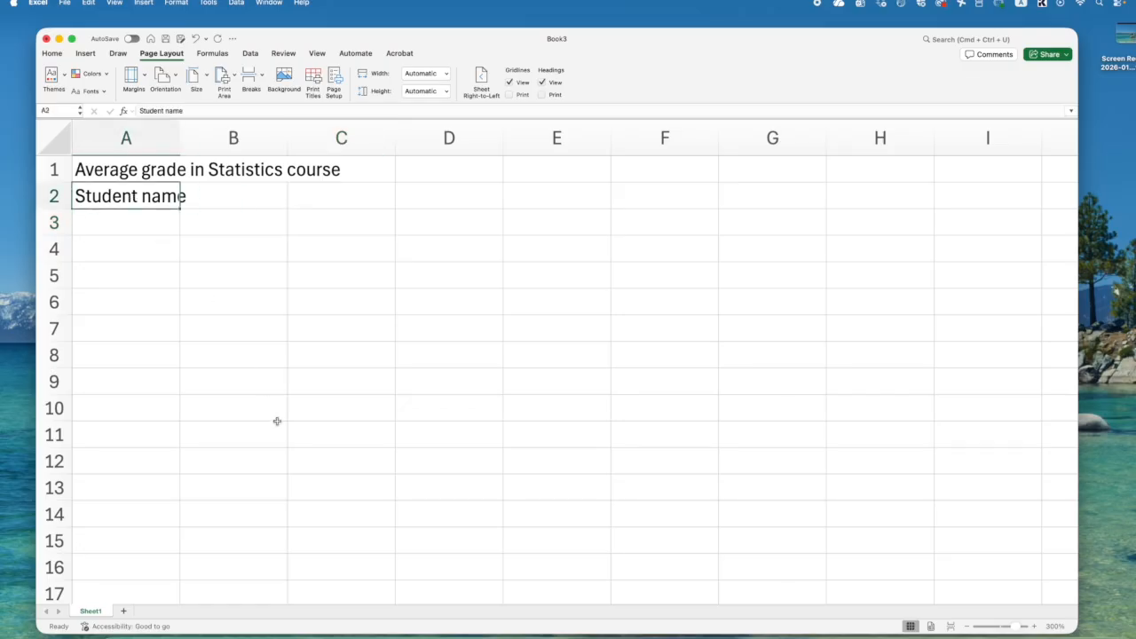
key("Right")
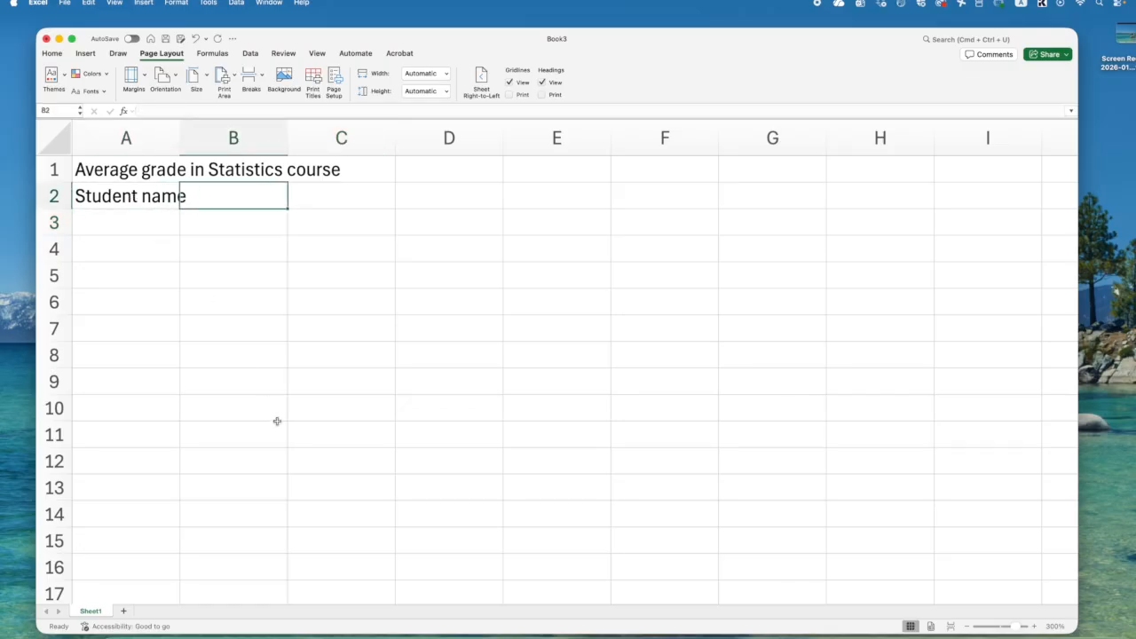
type("Student ID")
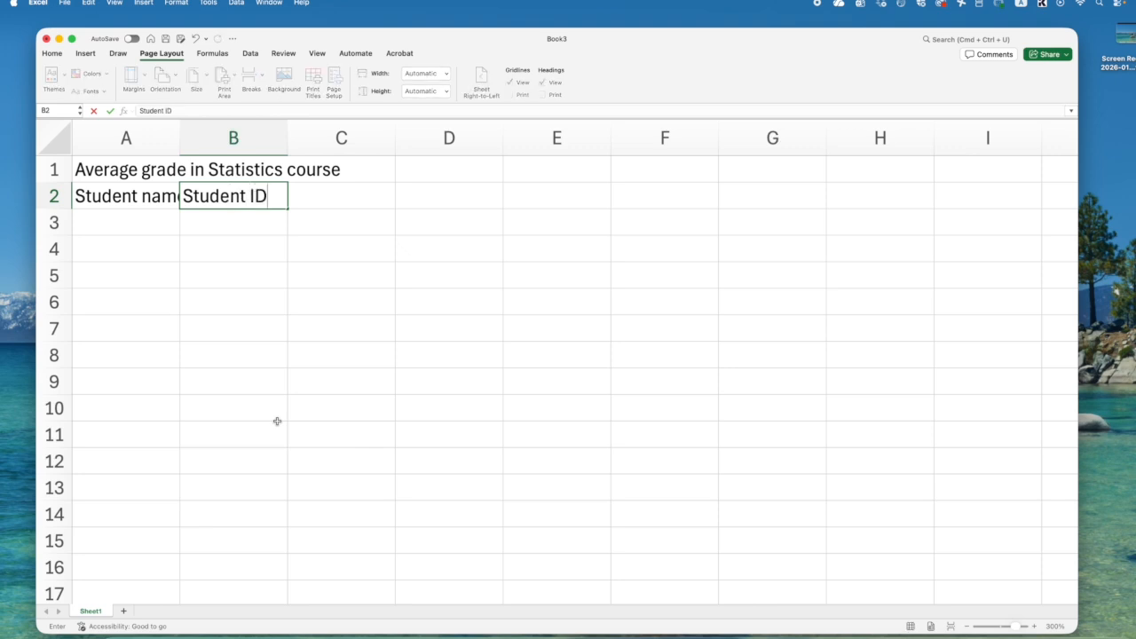
key("Tab")
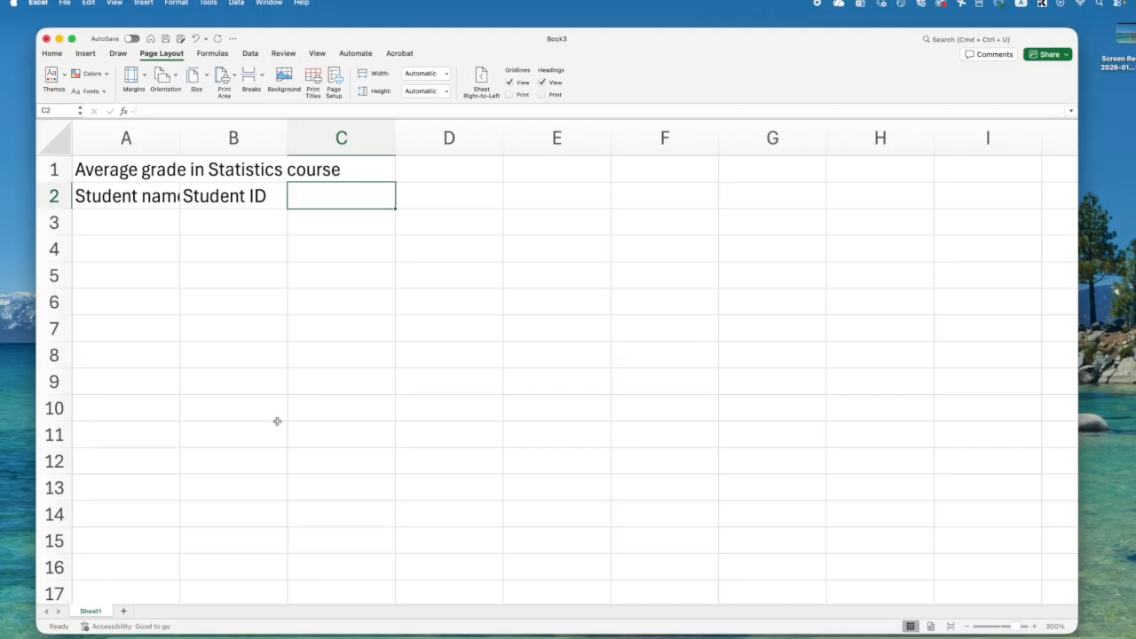
type("Quiz grade")
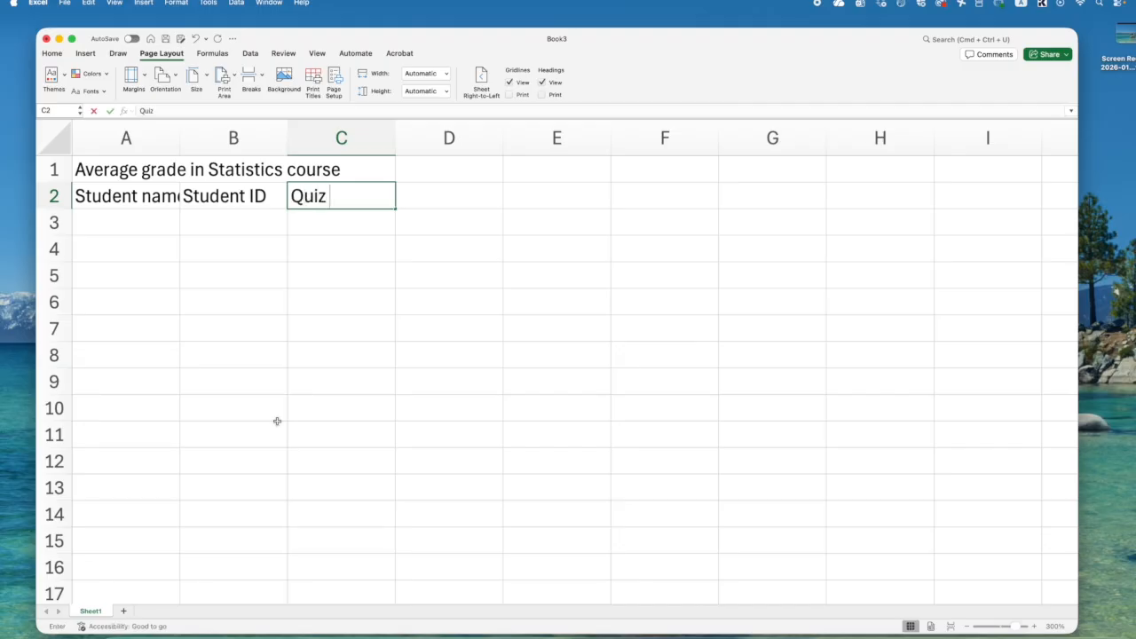
key("Tab")
- Enter the column headings Test grade in cell D2 and Final grade in cell E2
type("Test gr")
key("BackSpace")
key("BackSpace")
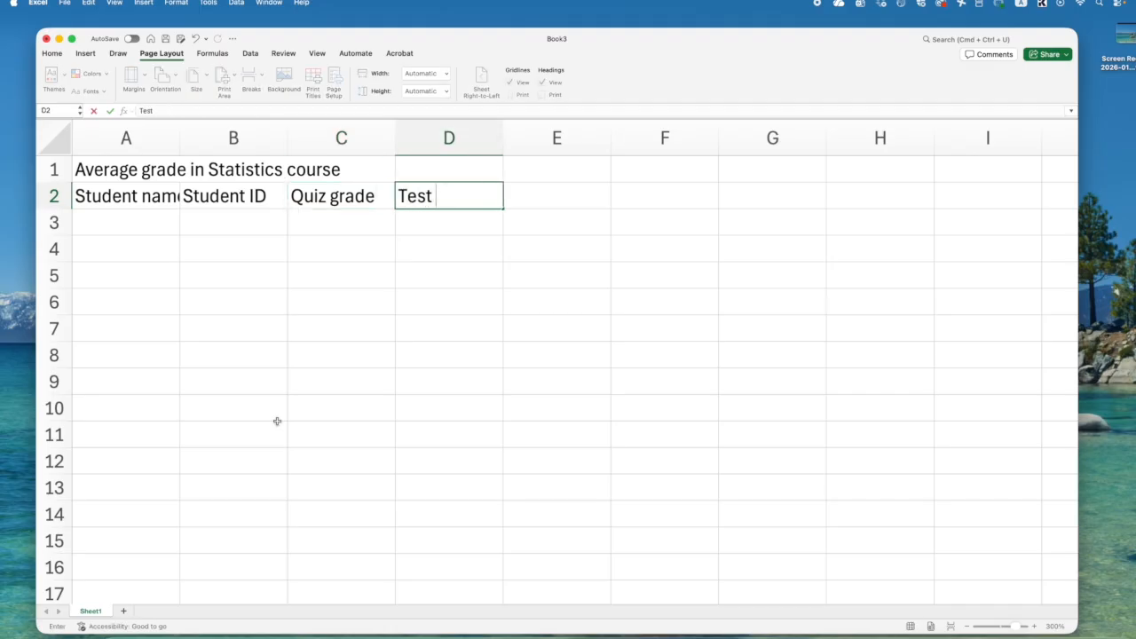
type("grade")
key("Up")
key("Down")
key("Tab")
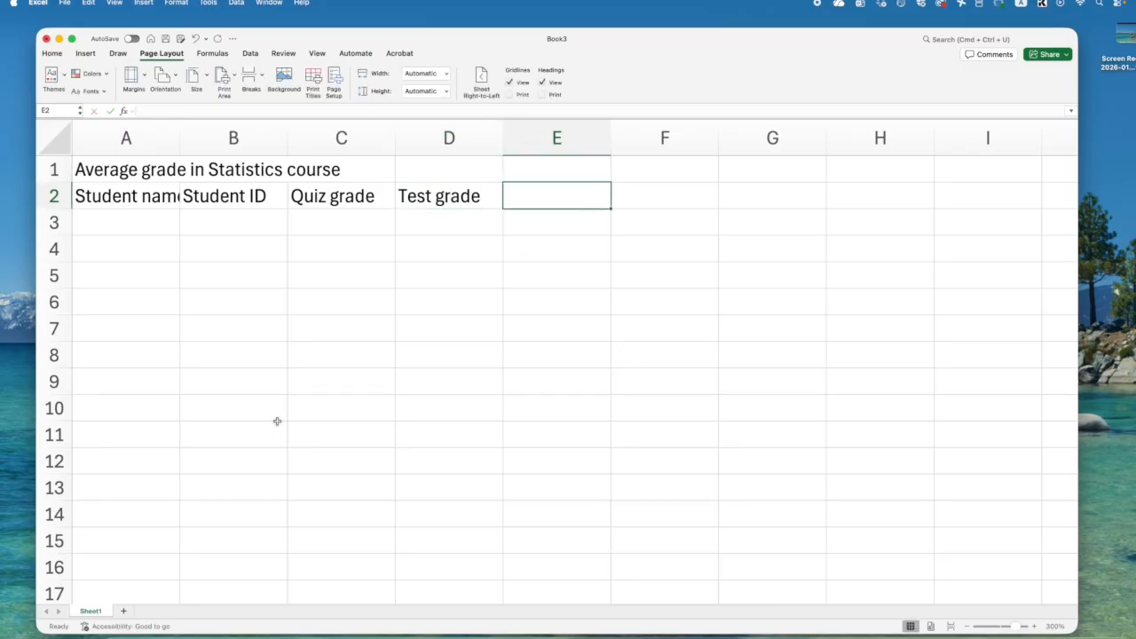
type("Final grade")
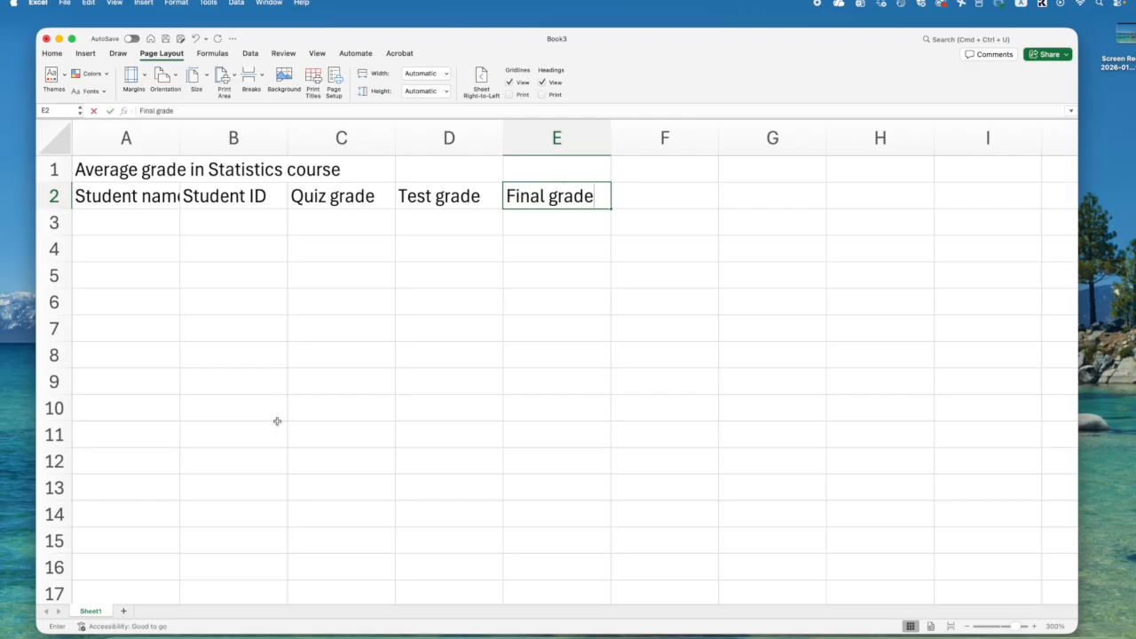
left_click(170, 281)
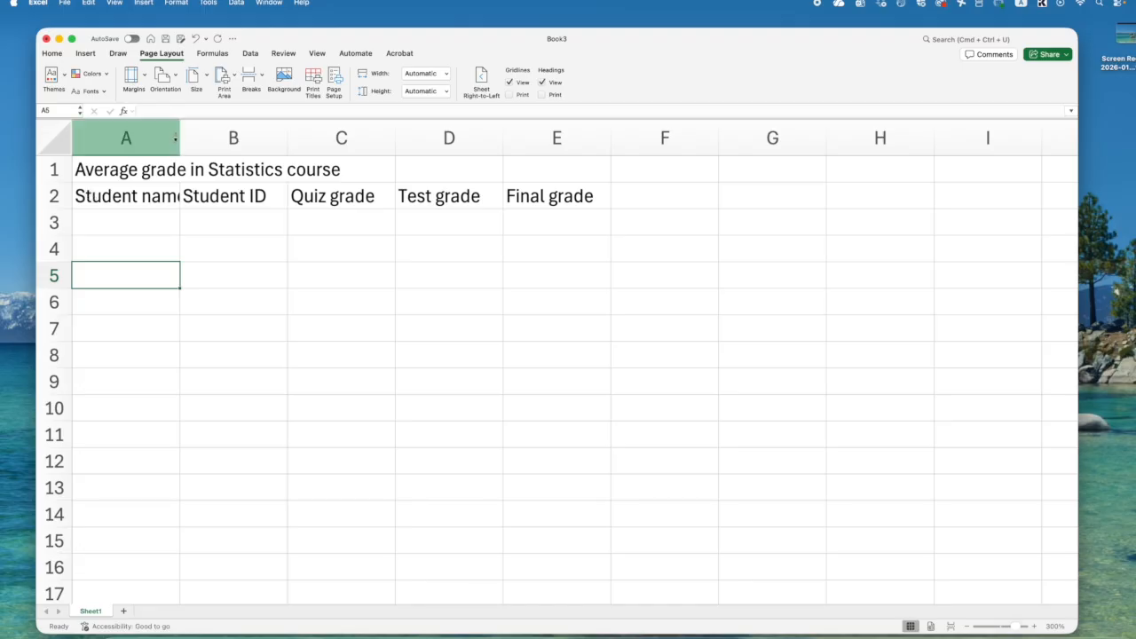
- Widen column A to show Student name, autofit it to its longest text, and select the title cell A1
left_click(104, 195)
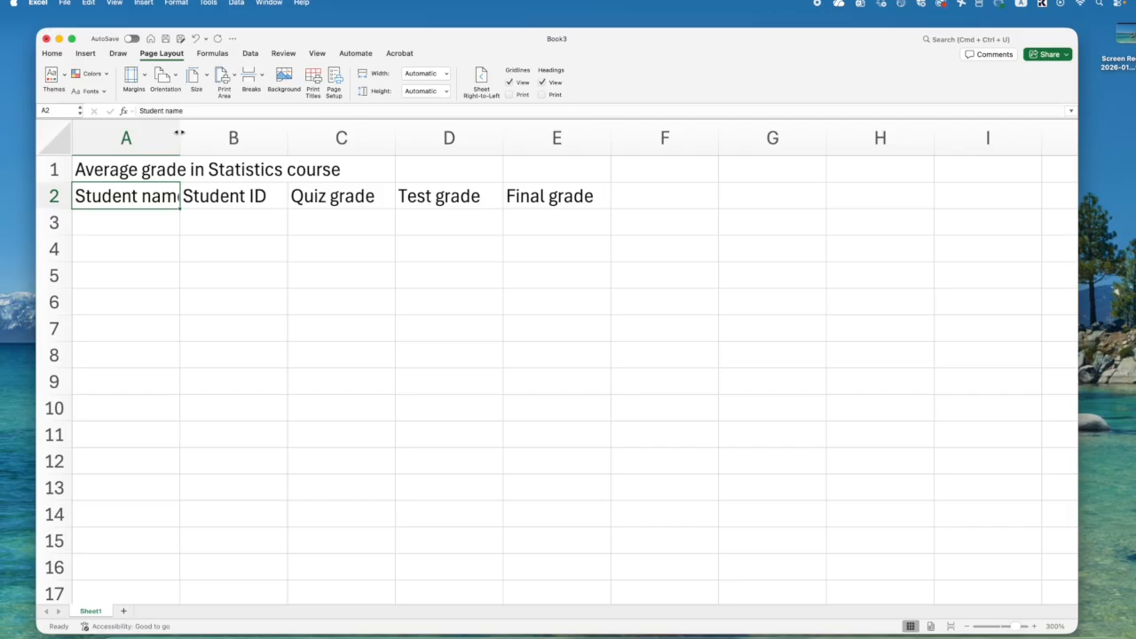
left_click_drag(179, 133, 190, 132)
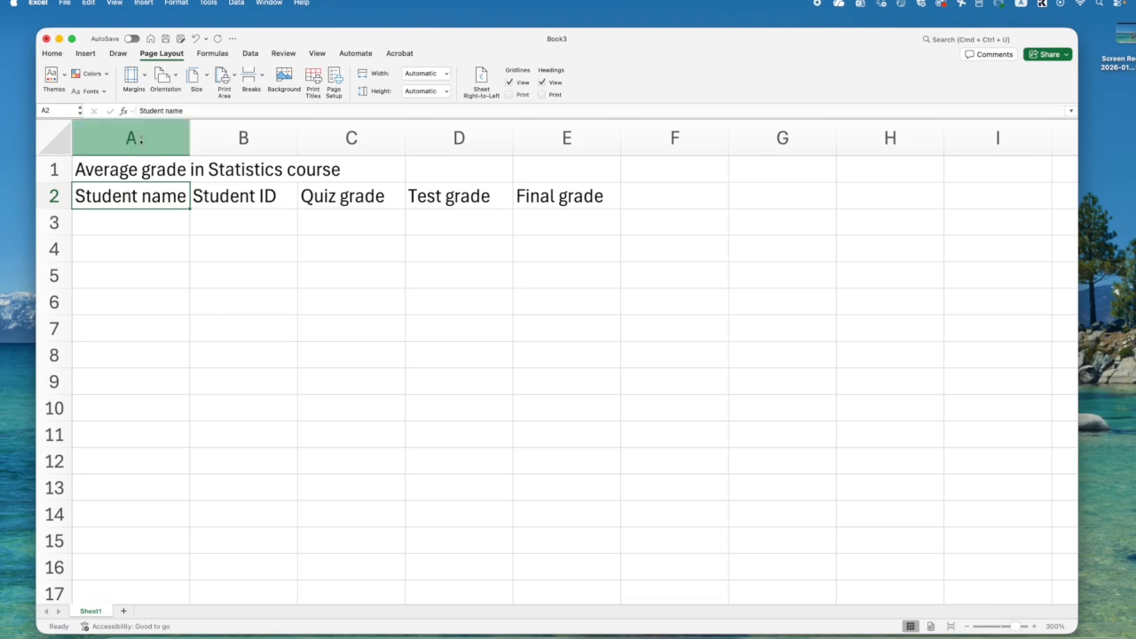
double_click(189, 135)
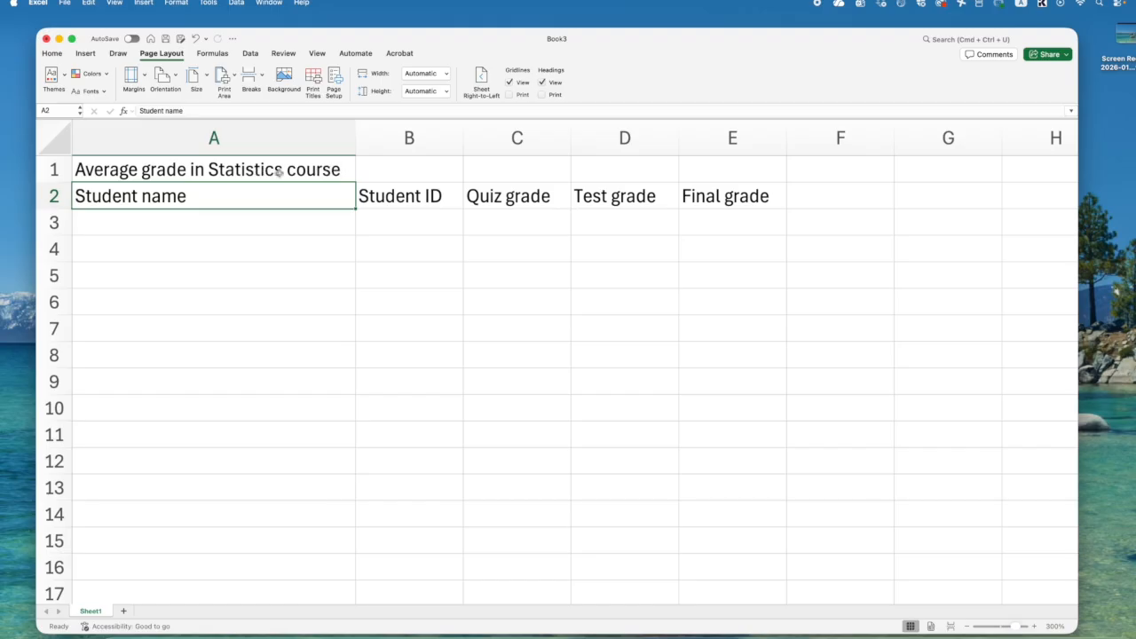
left_click_drag(105, 173, 395, 166)
left_click(322, 171)
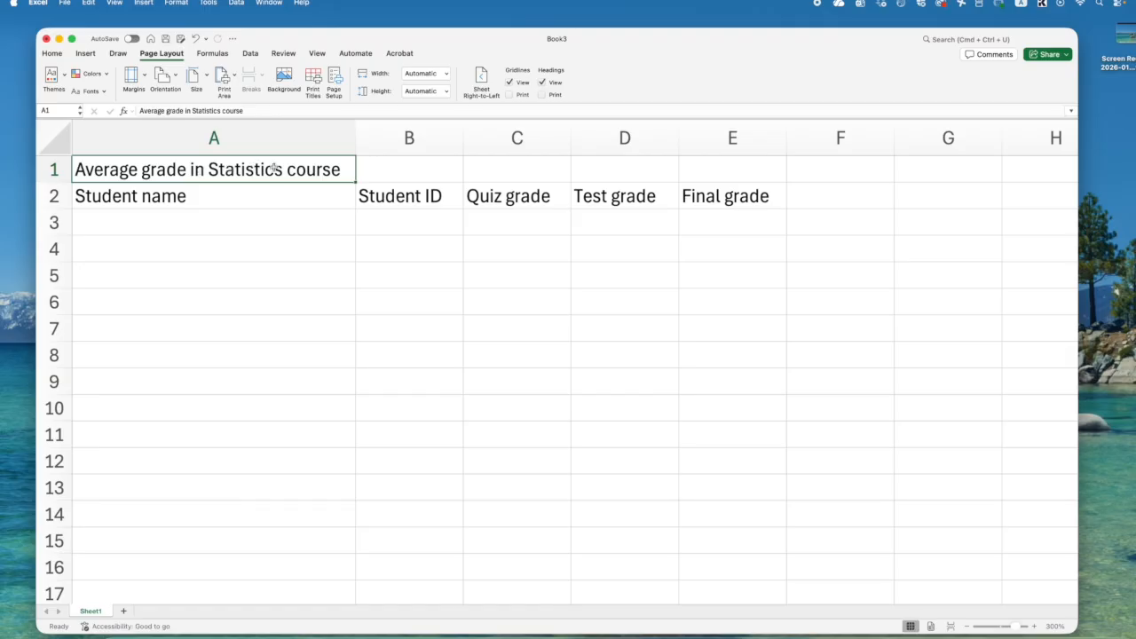
- Enter the first student's name in cell A3
left_click(138, 229)
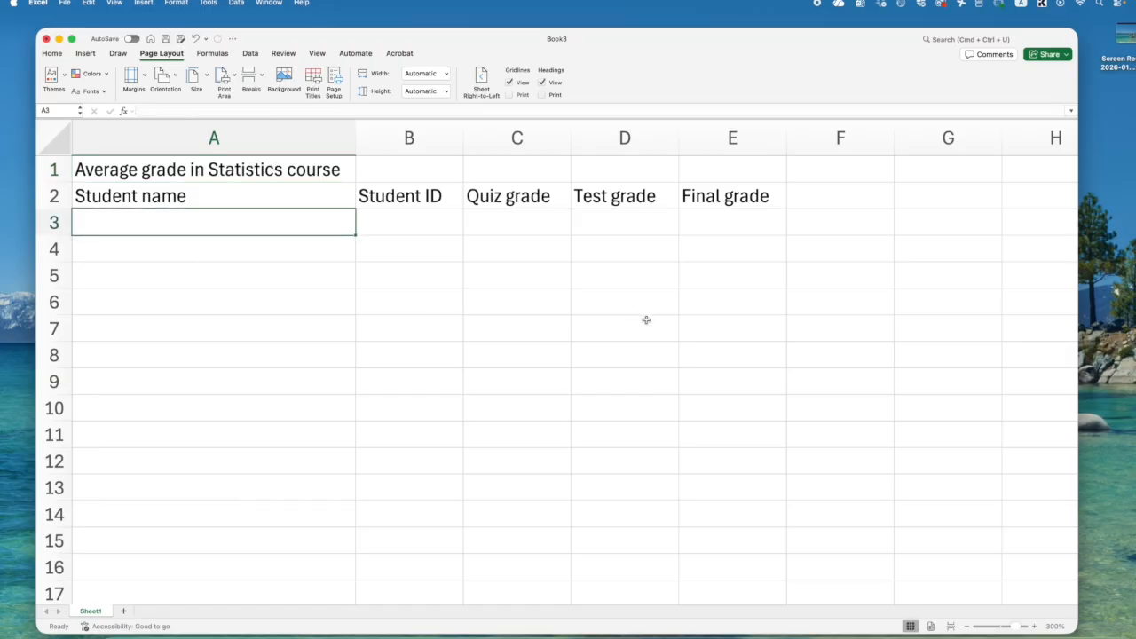
type("LEi")
key("BackSpace")
key("BackSpace")
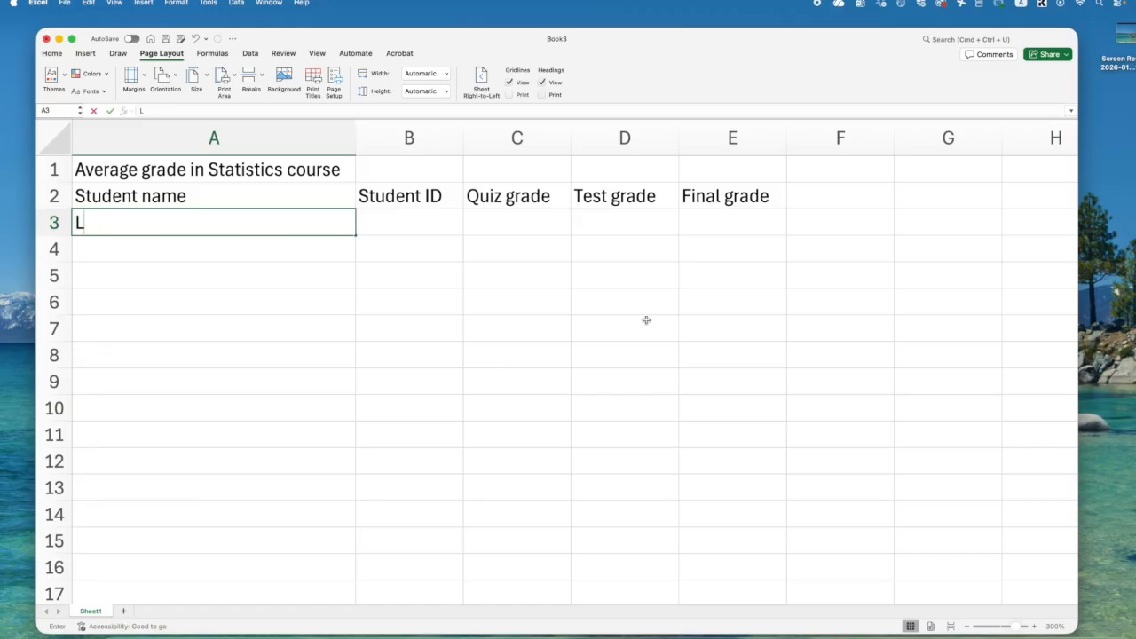
type("eili")
key("Return")
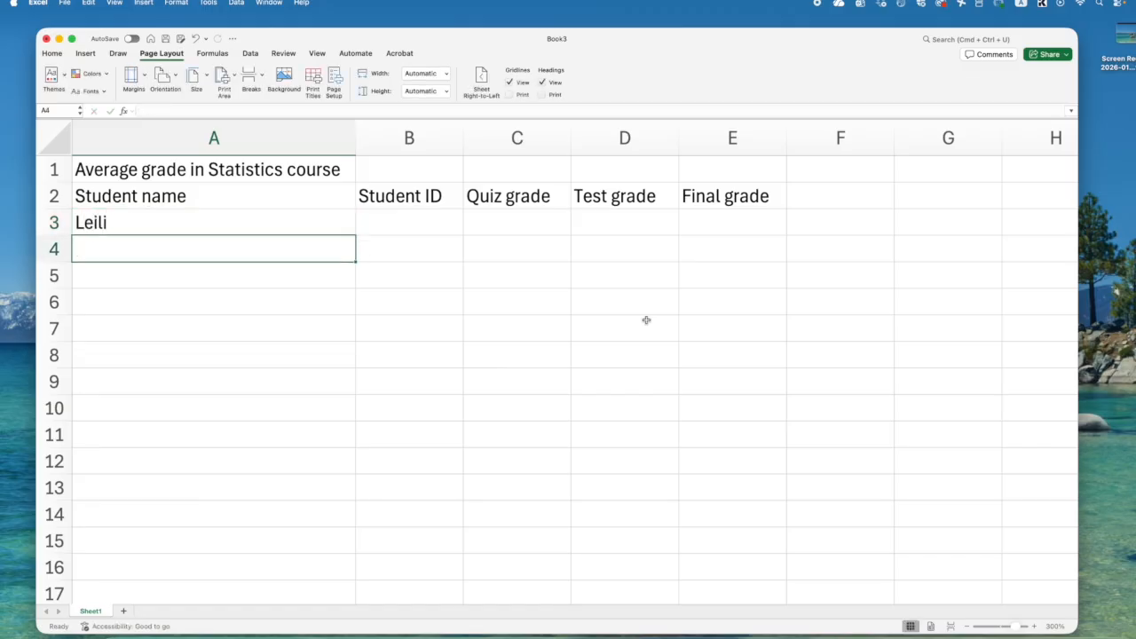
- Complete the first student's row with the student ID in B3, quiz grade 80 in C3 and test grade 90 in D3
left_click(387, 233)
type("123")
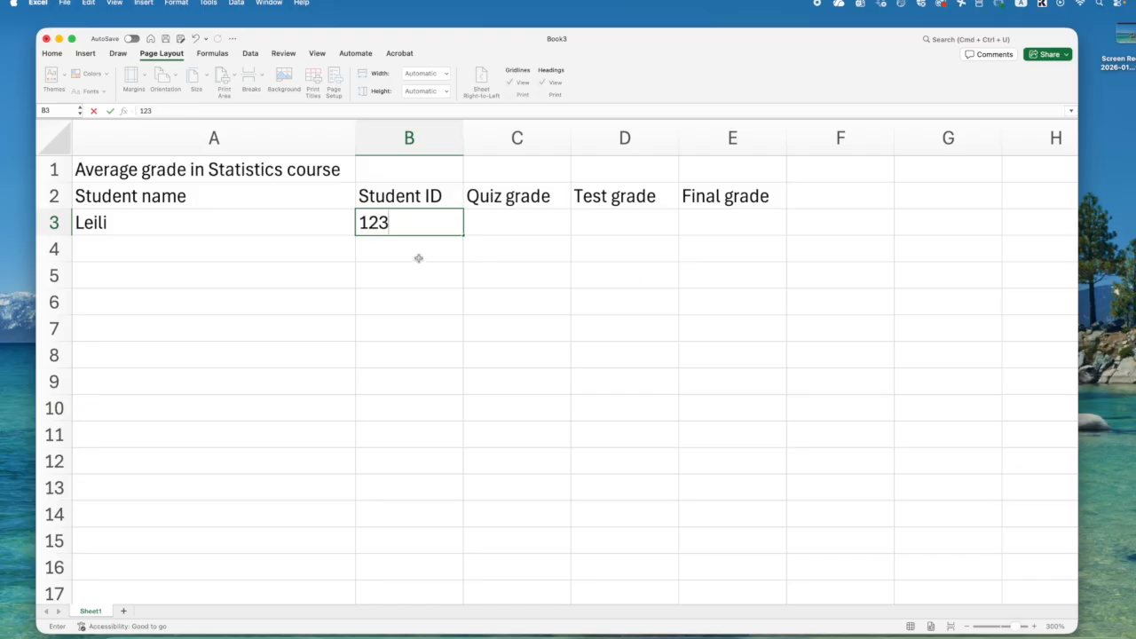
key("Tab")
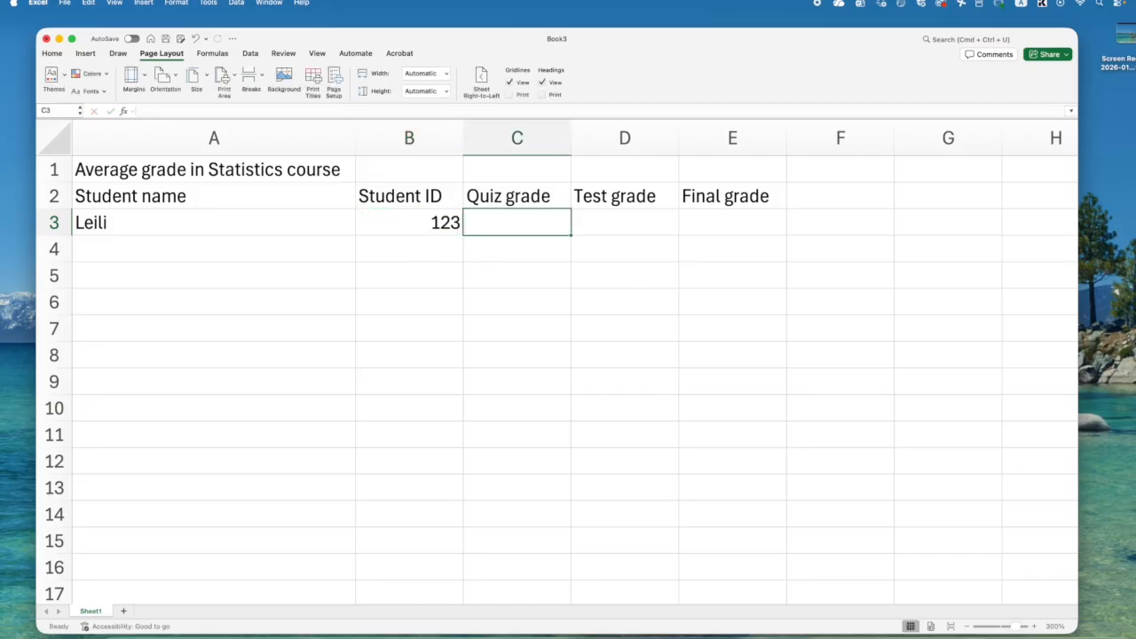
type("80")
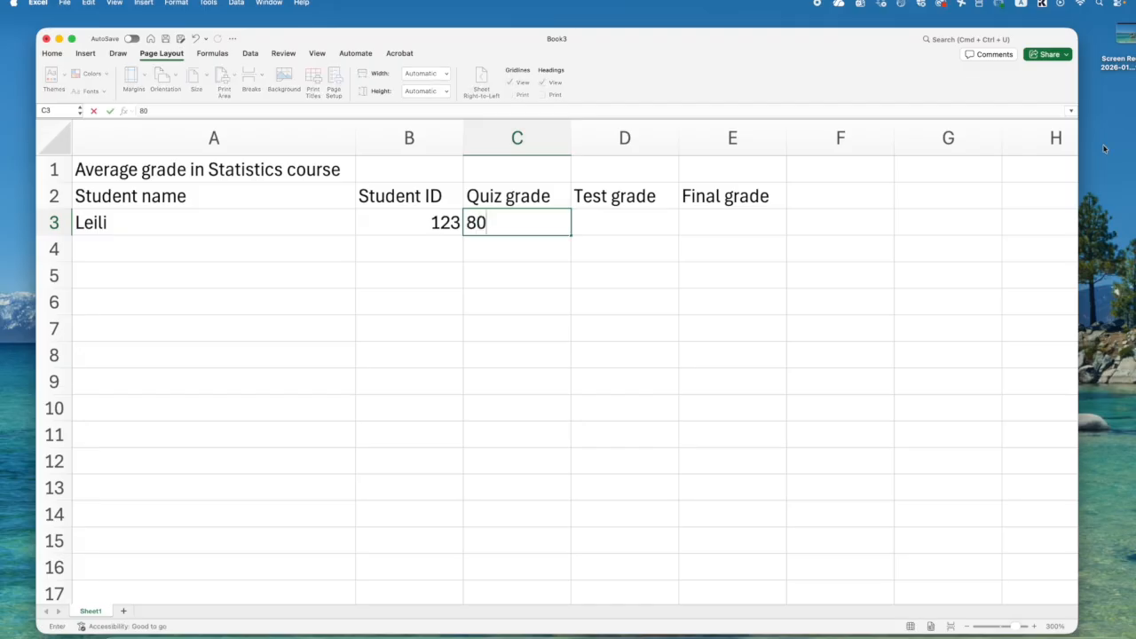
left_click(647, 223)
type("90")
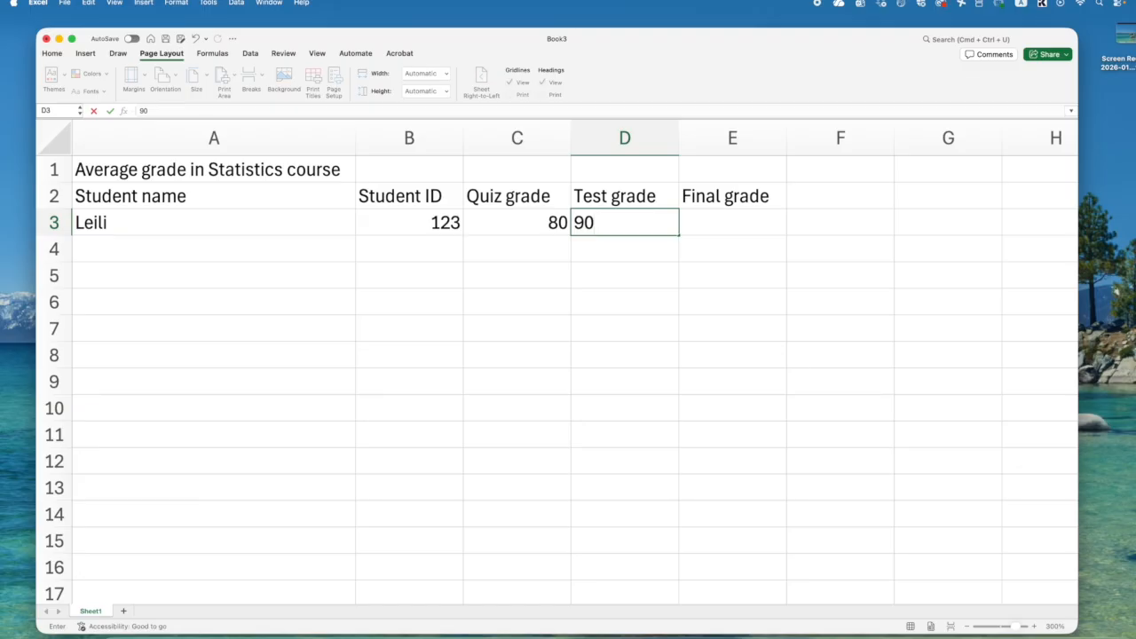
left_click(717, 228)
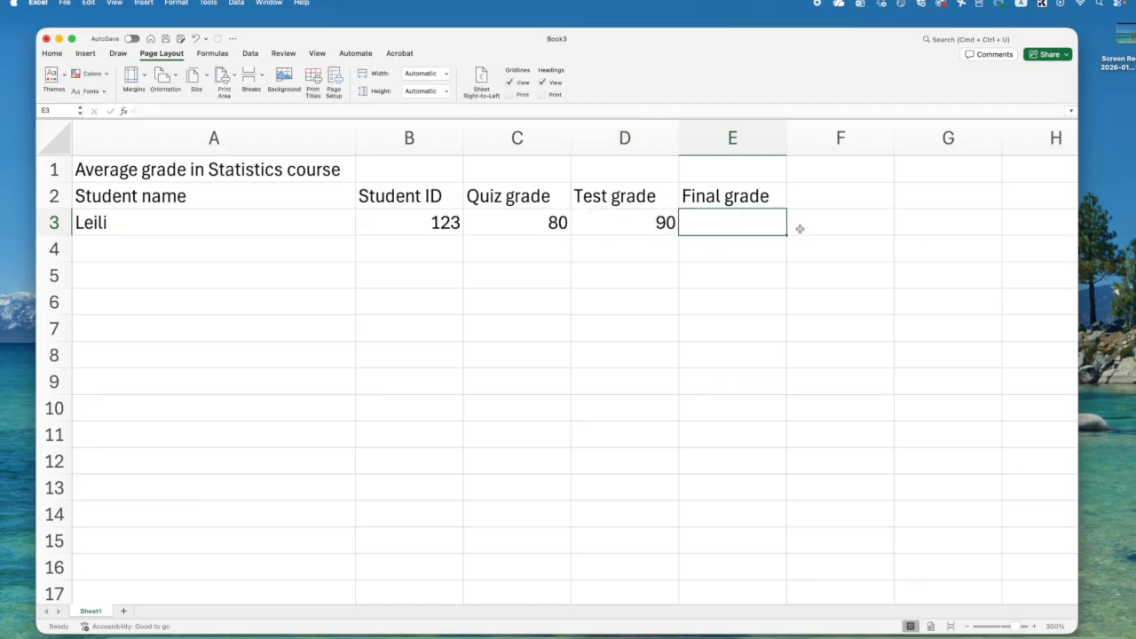
- Fill in the second student's row with the first name in A4, student ID in B4, quiz grade 85 in C4 and test grade 95 in D4
left_click(78, 245)
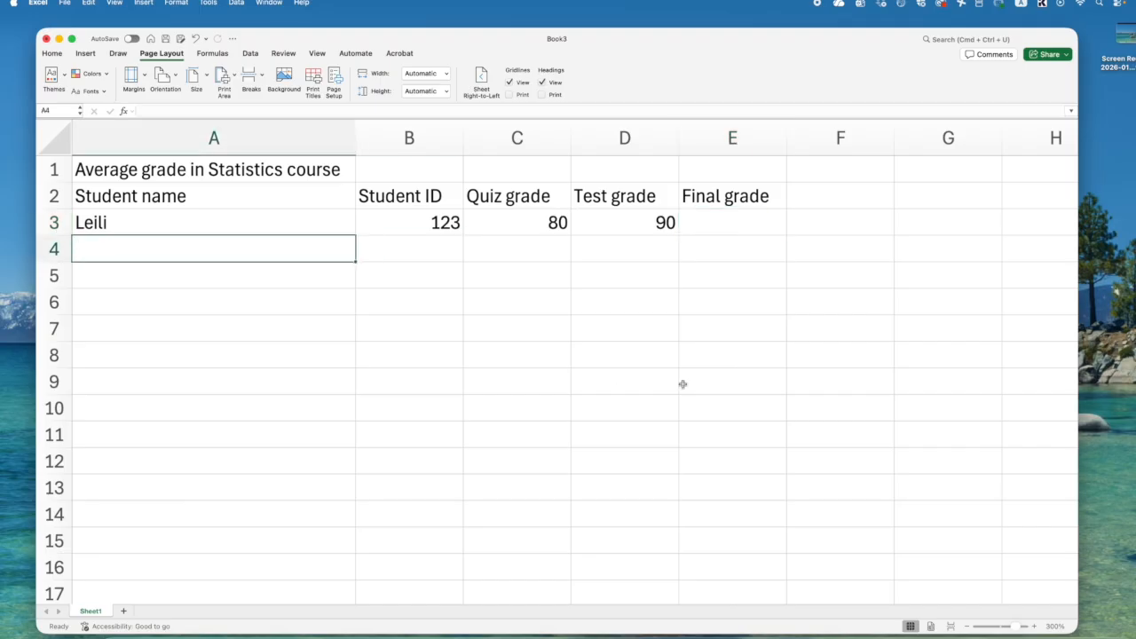
type("Ali")
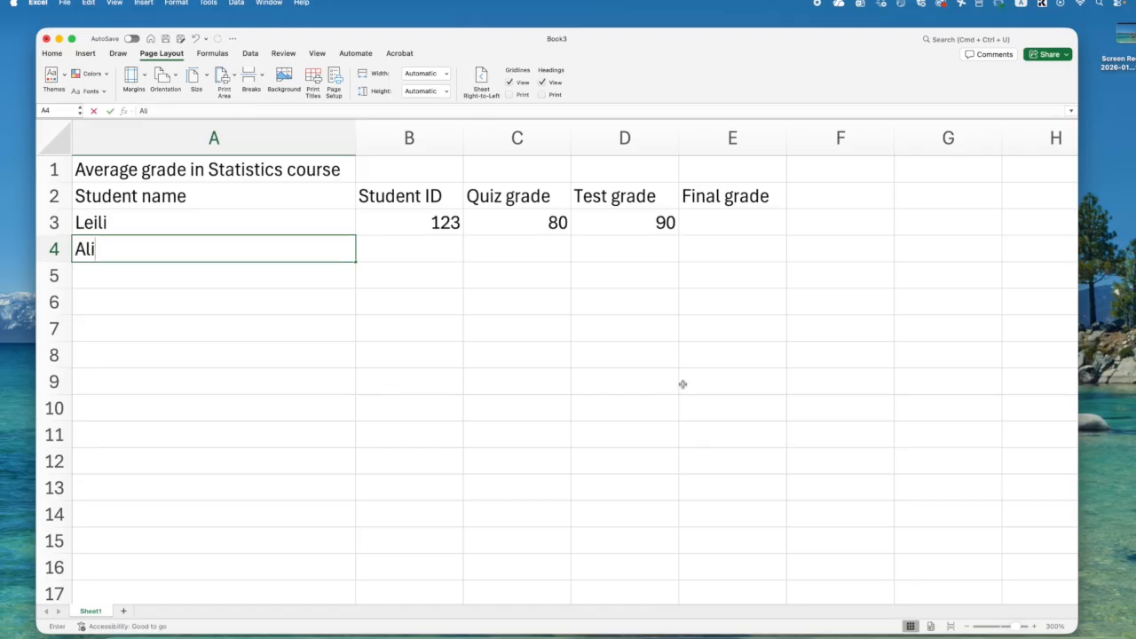
type("ce")
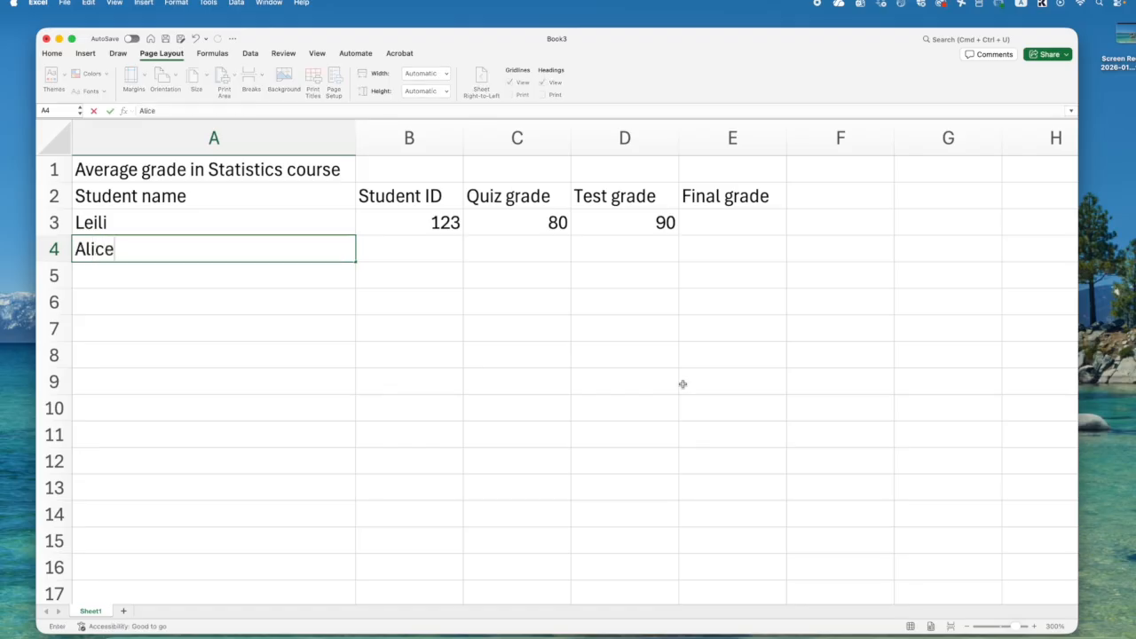
left_click(406, 250)
type("234")
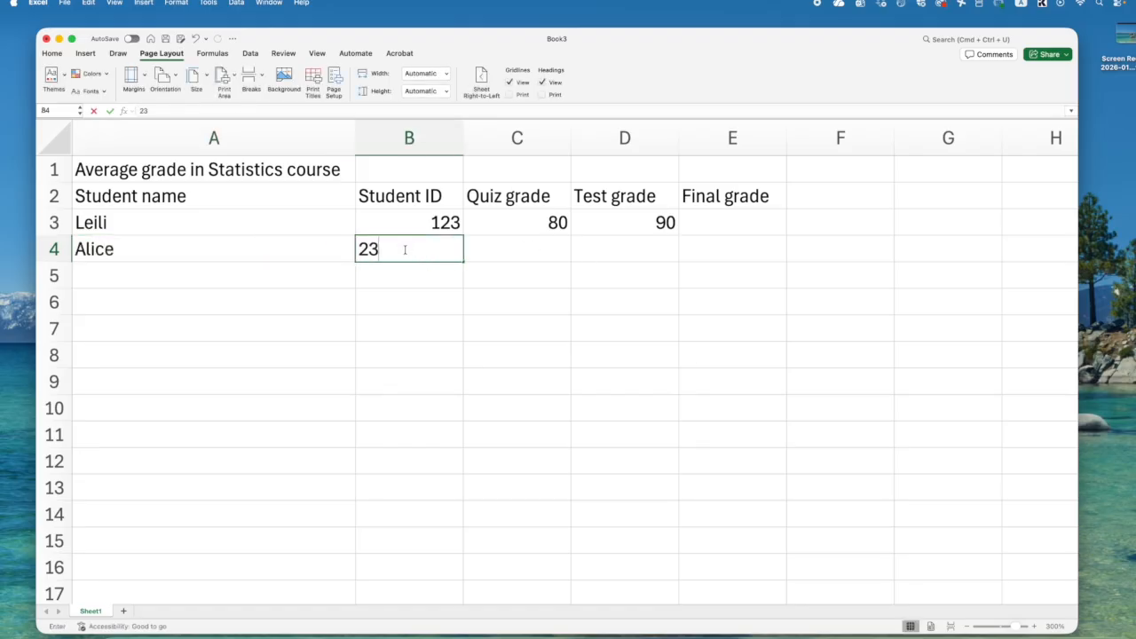
left_click(491, 250)
type("85")
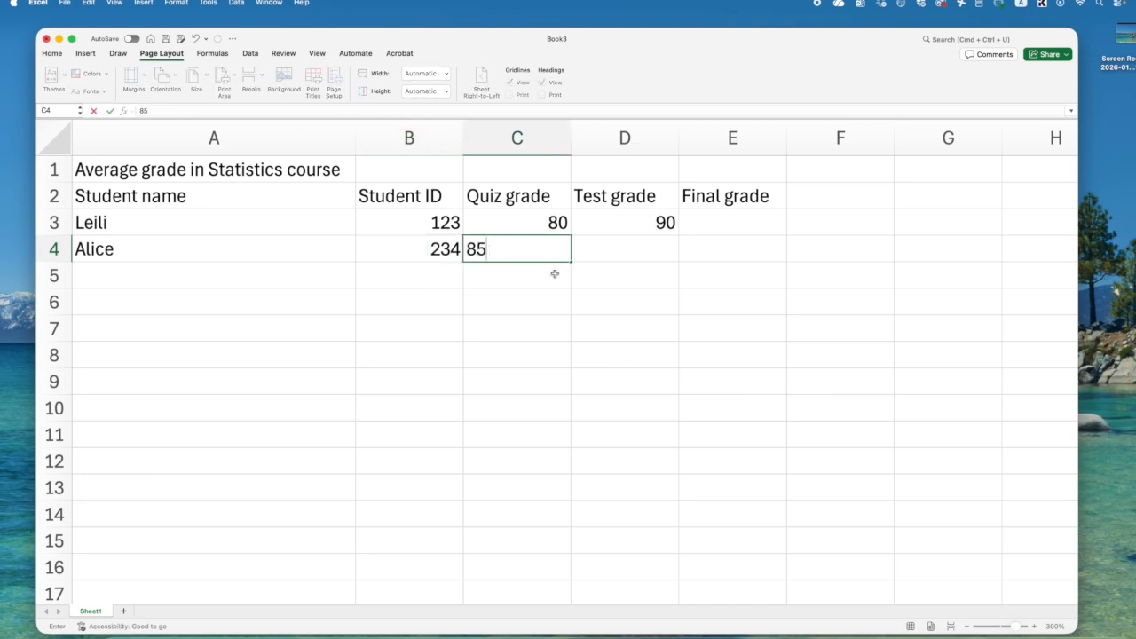
left_click(597, 250)
type("95")
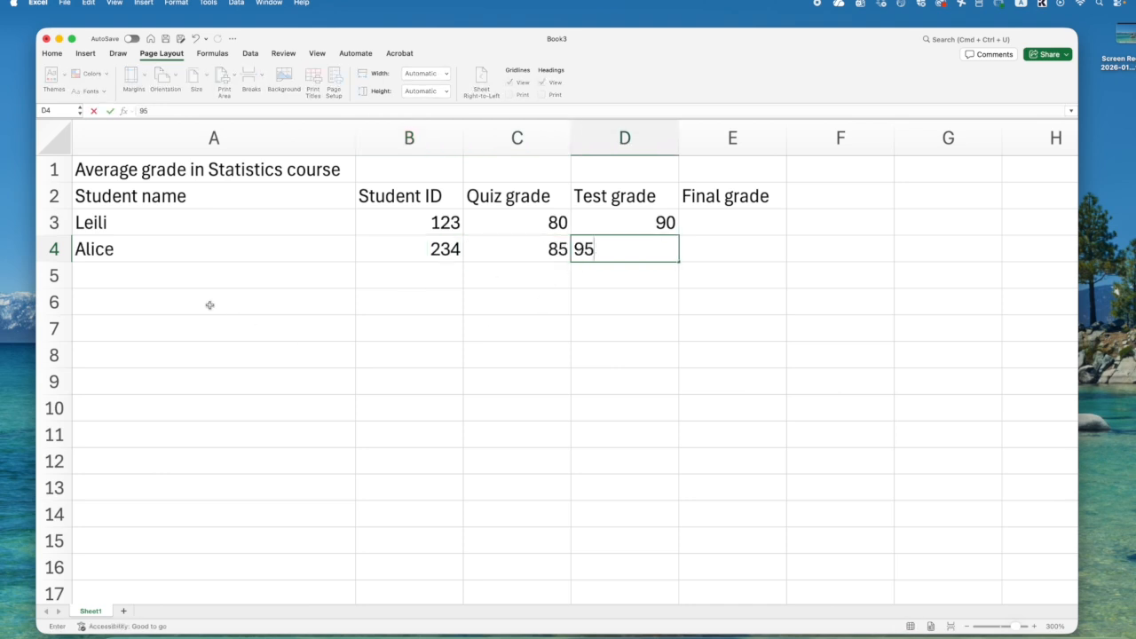
- Fill in the third student's row with the first name in A5, student ID in B5, quiz grade 87 in C5 and test grade 70 in D5
left_click(169, 286)
type("Robert")
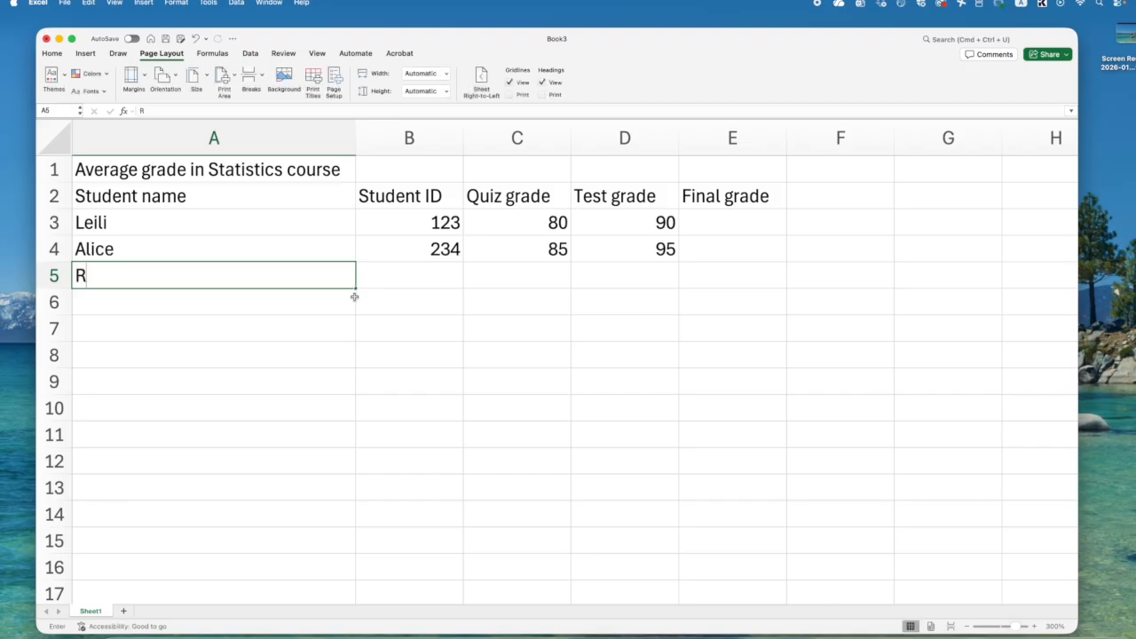
left_click(388, 276)
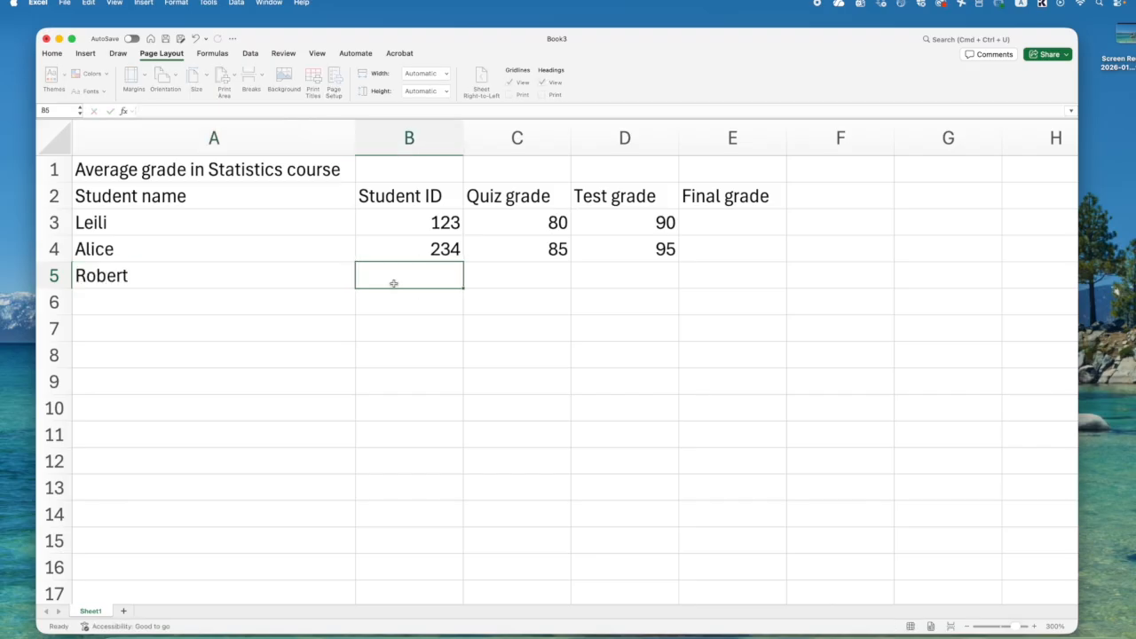
type("345")
left_click(501, 279)
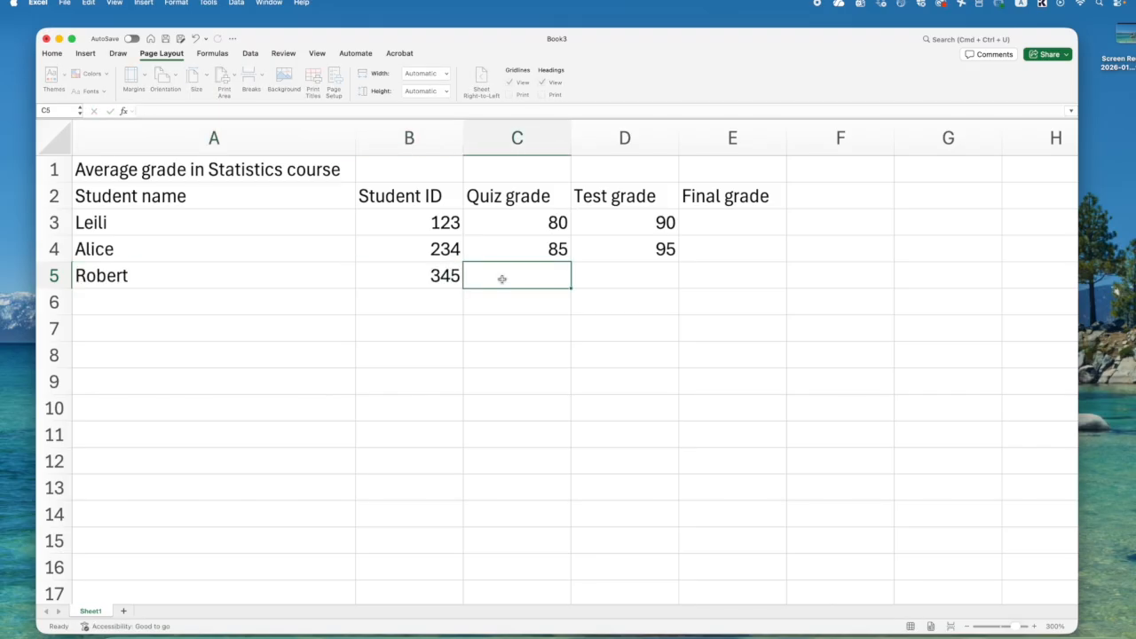
type("87")
left_click(610, 280)
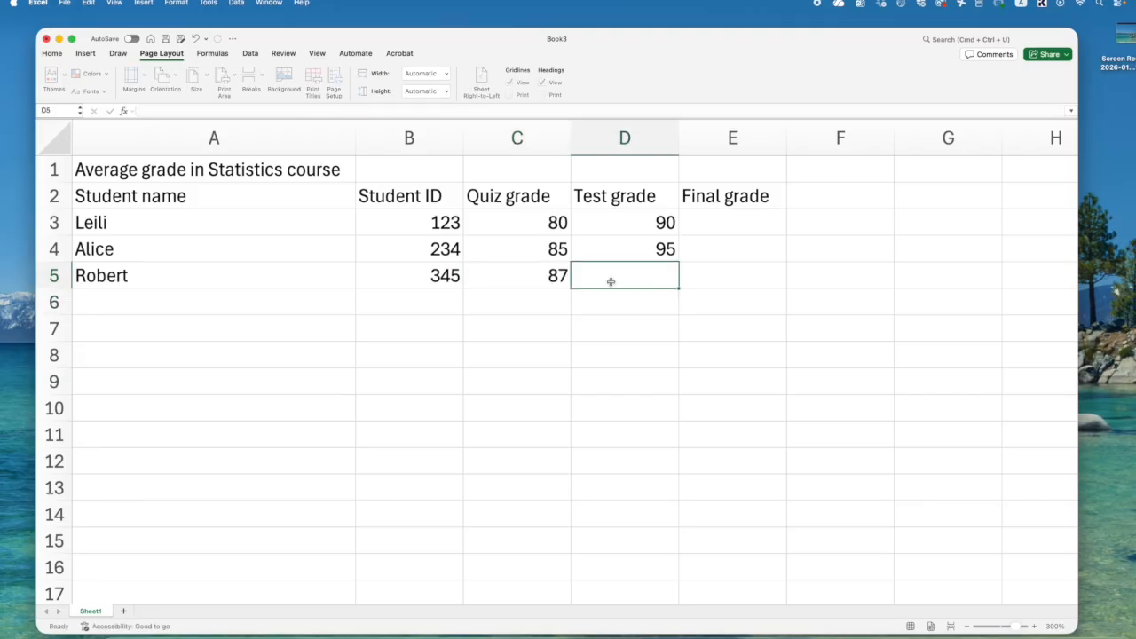
type("70")
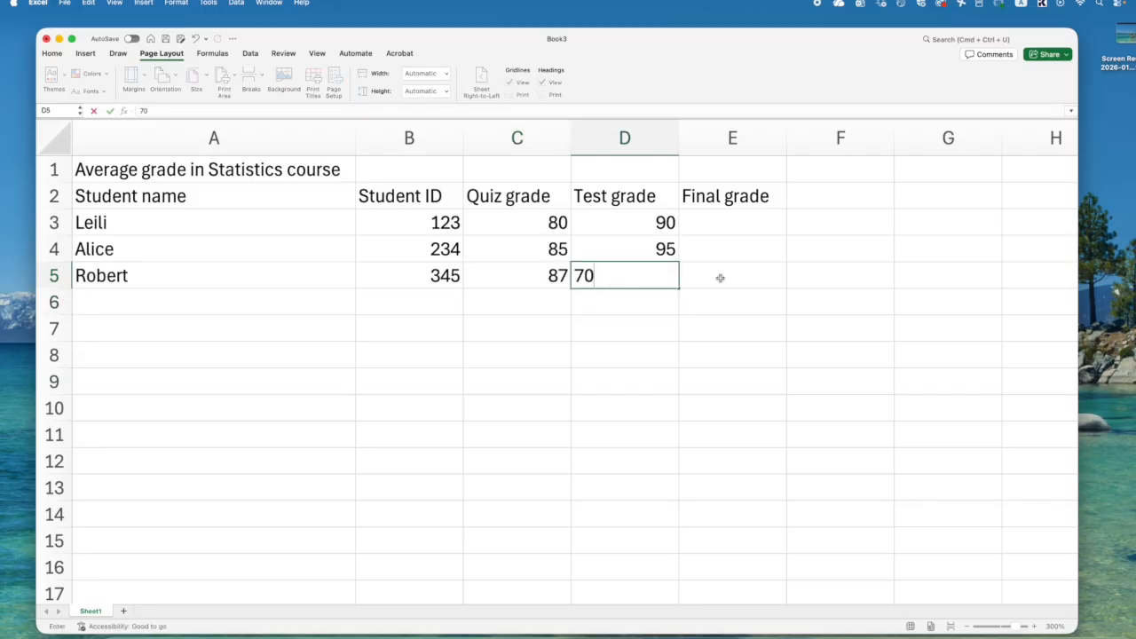
left_click(482, 359)
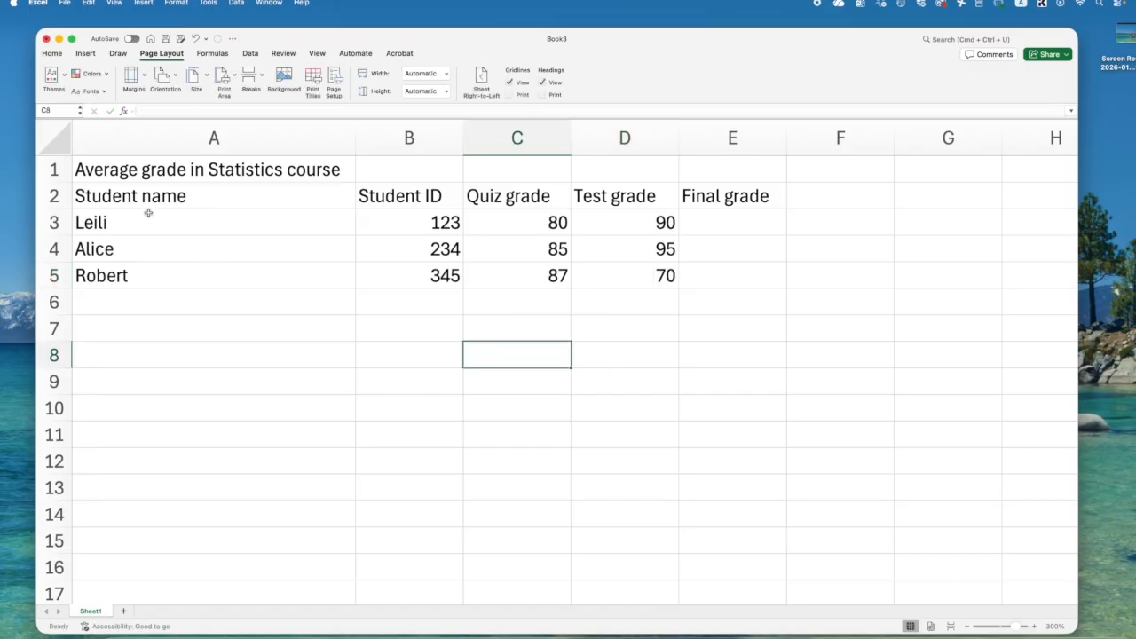
- Examine the table's text and number cells by selecting the title row, the headings A2:E2 and the numbers B3:D5
left_click_drag(120, 175, 781, 196)
left_click(340, 196)
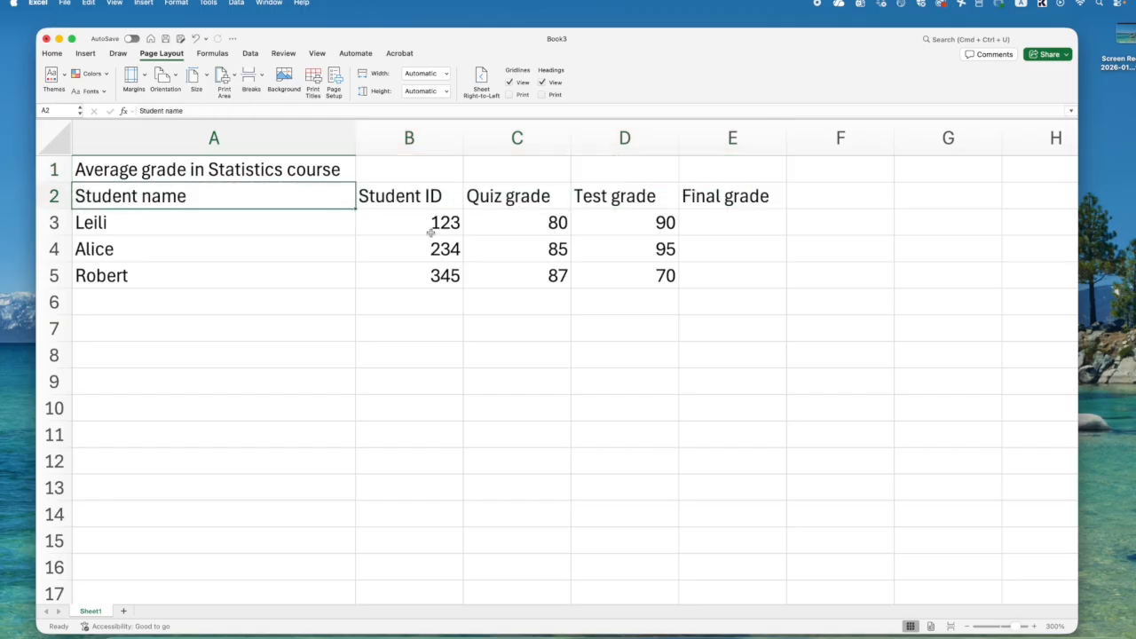
left_click_drag(424, 223, 634, 282)
left_click_drag(142, 174, 728, 178)
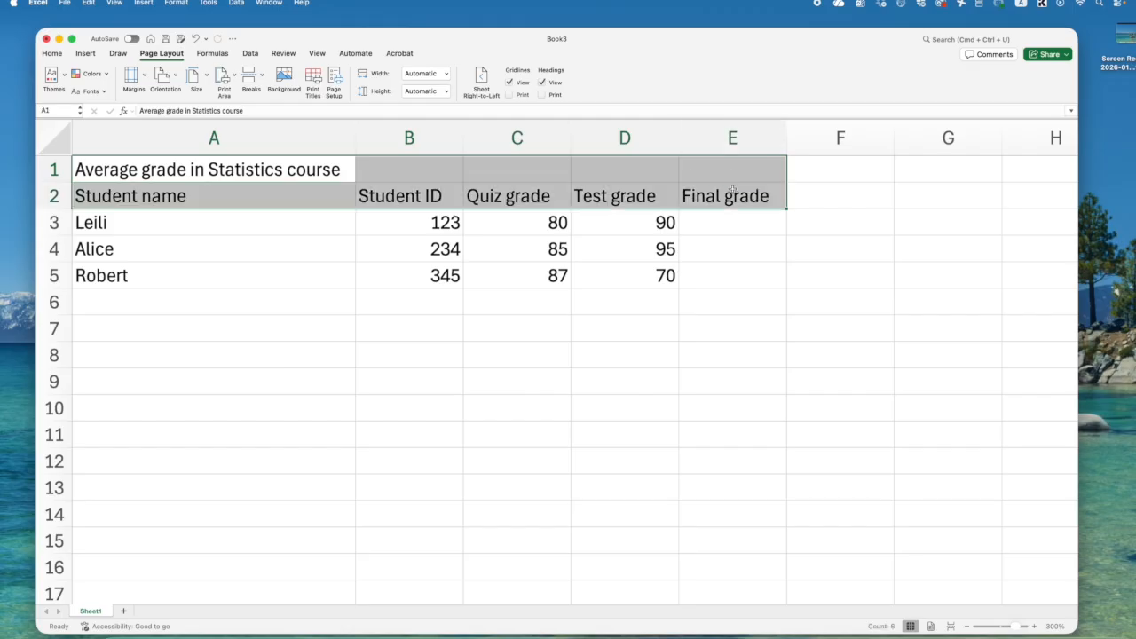
left_click(552, 341)
left_click_drag(120, 170, 639, 170)
left_click_drag(125, 190, 724, 195)
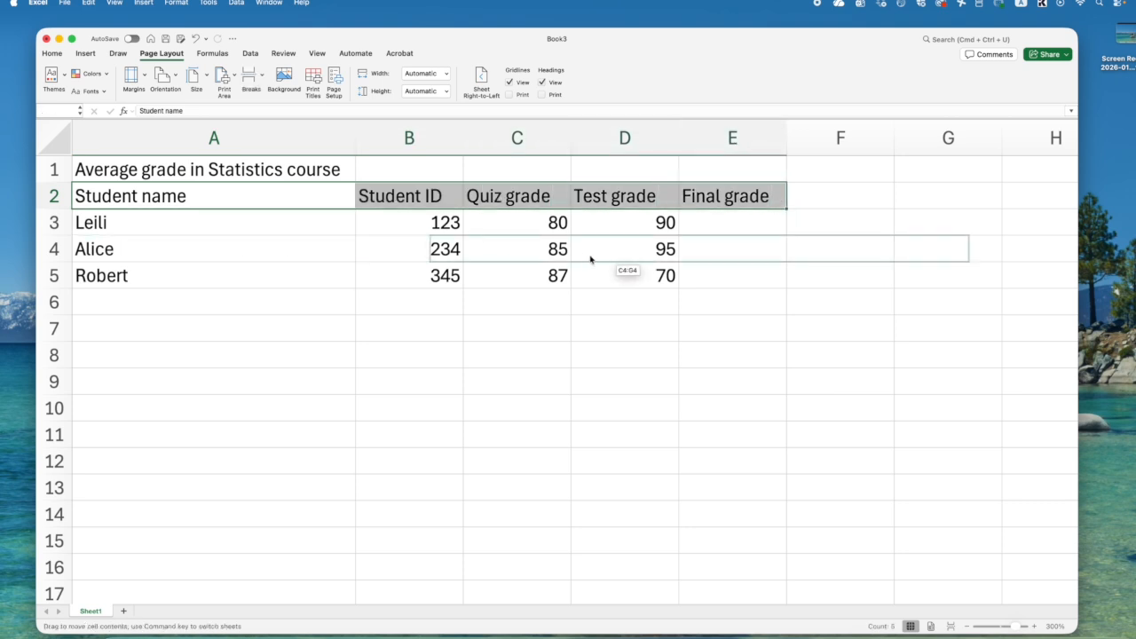
left_click_drag(443, 221, 613, 287)
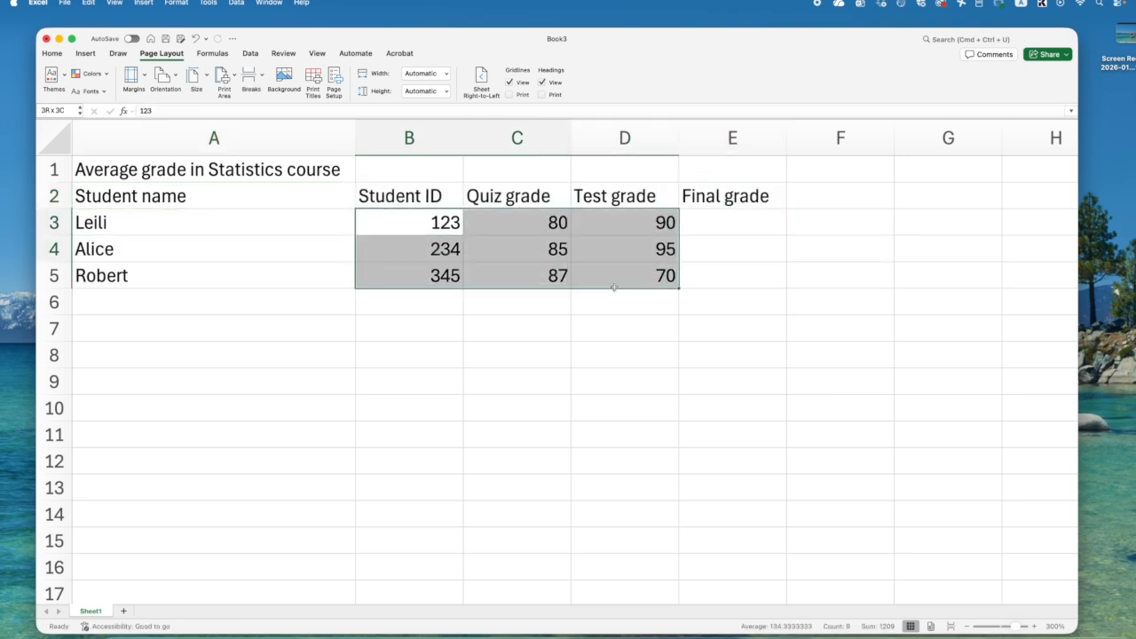
left_click(586, 337)
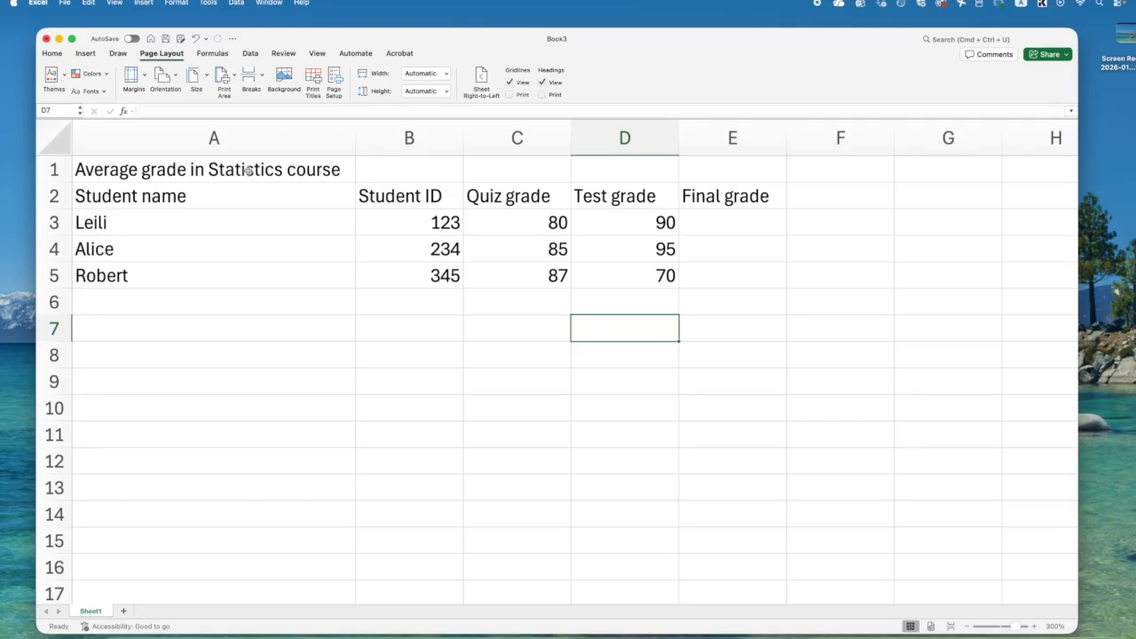
left_click_drag(697, 171, 211, 168)
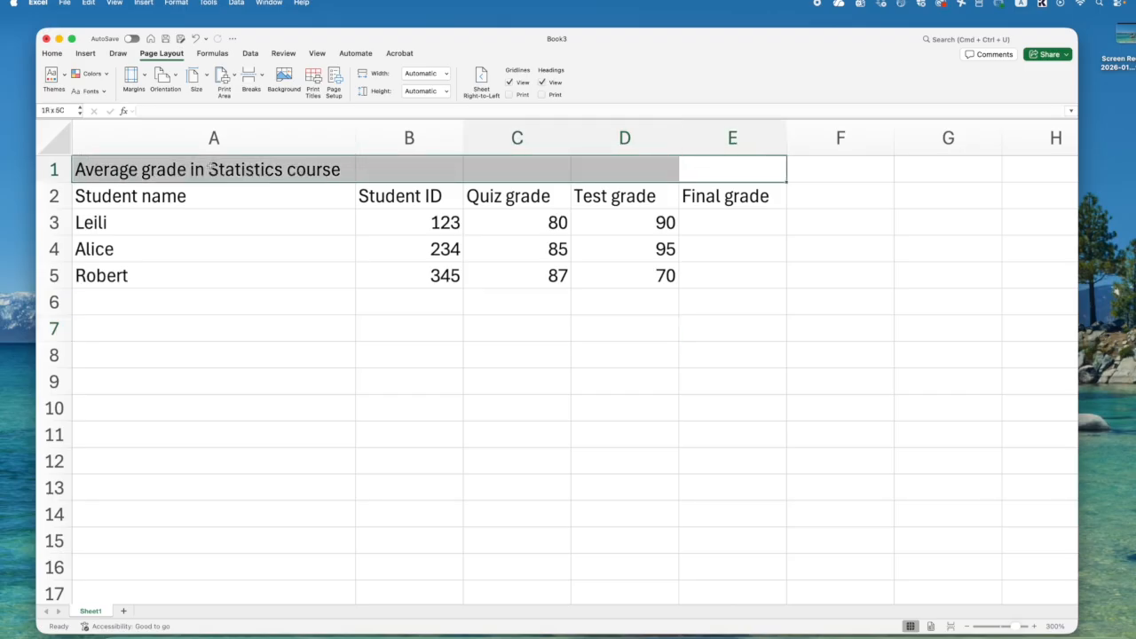
left_click(197, 244)
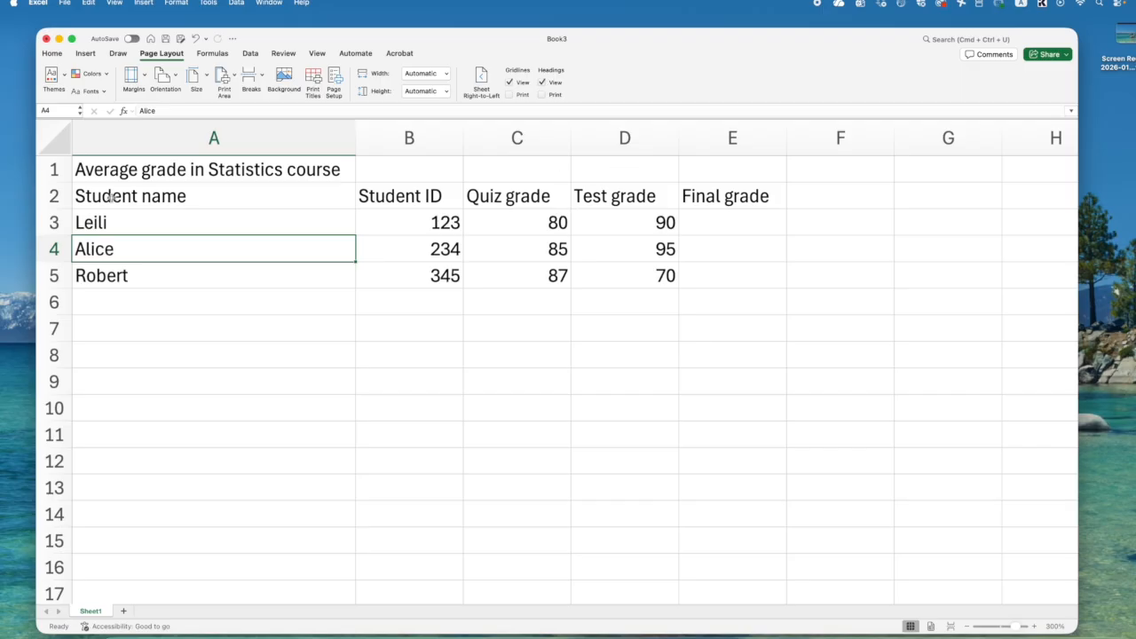
left_click_drag(109, 196, 741, 196)
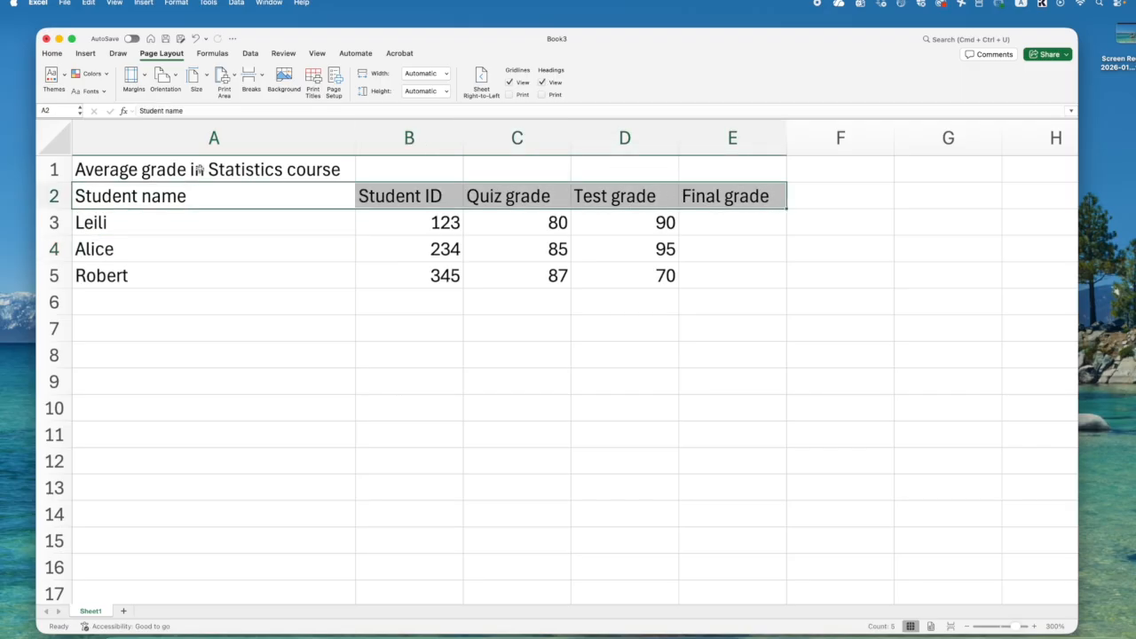
- Make the table title in cell A1 bold
left_click(168, 167)
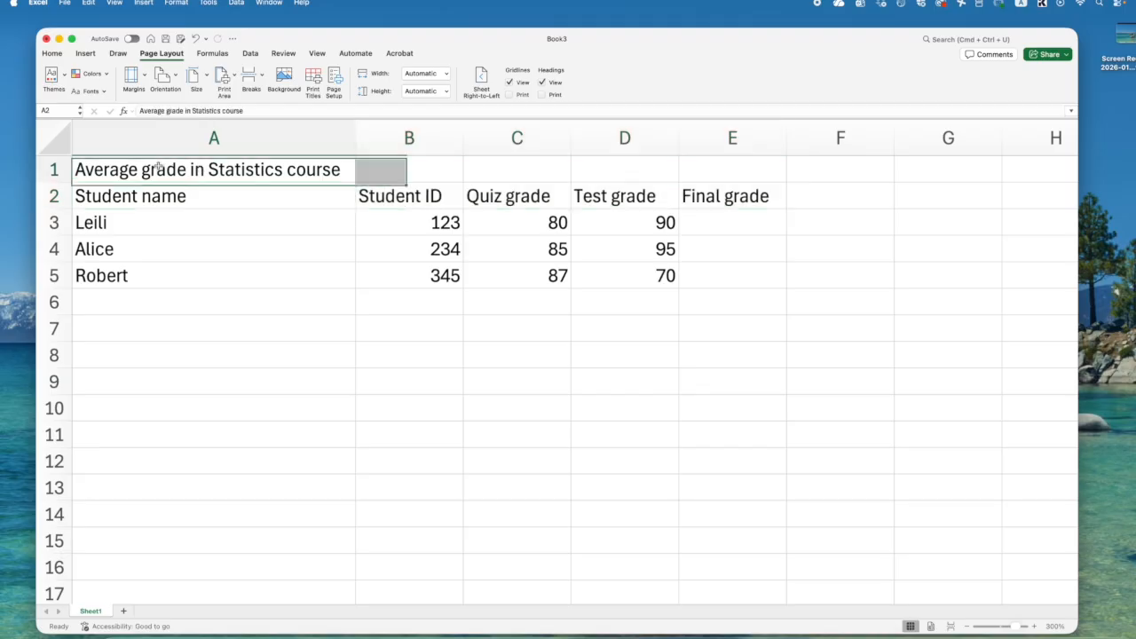
left_click(53, 54)
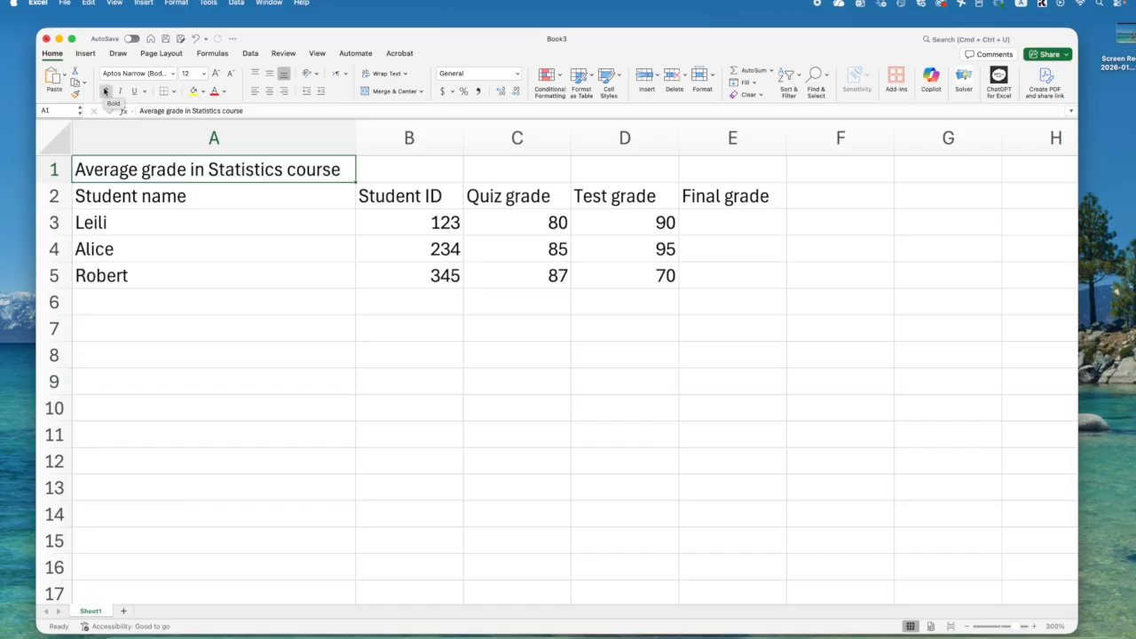
key("Down")
key("Down")
key("Down")
left_click(162, 171)
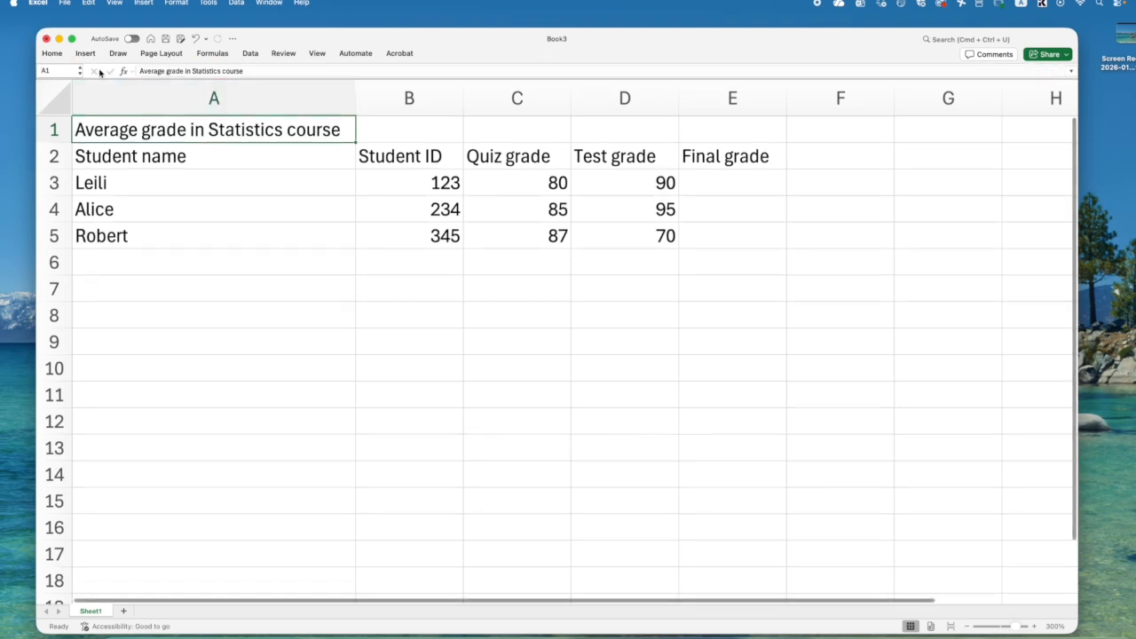
left_click(106, 92)
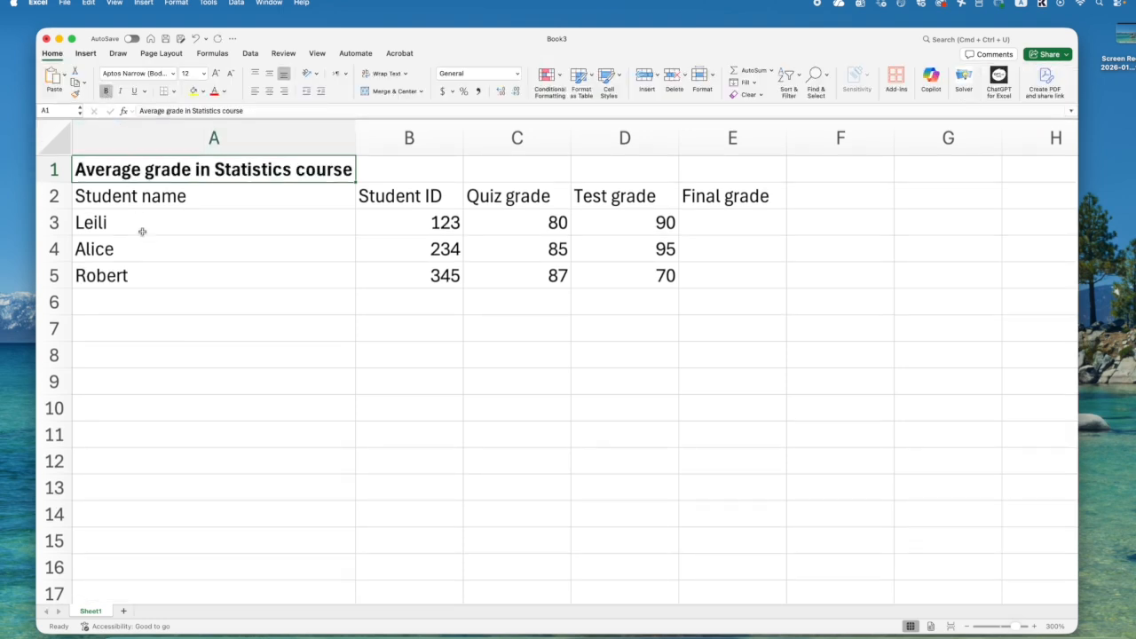
left_click(188, 265)
- Merge and center the title across A1:E1 so it spans all the table's columns
left_click_drag(112, 170, 707, 159)
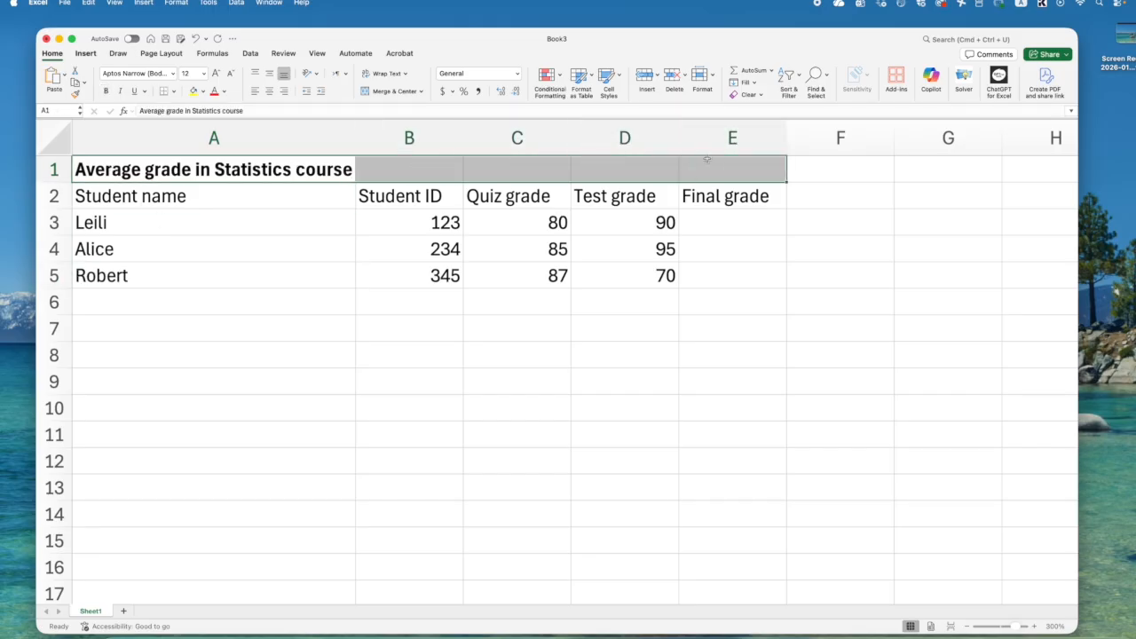
left_click(302, 270)
left_click_drag(166, 169, 710, 160)
left_click_drag(728, 165, 186, 508)
left_click(315, 397)
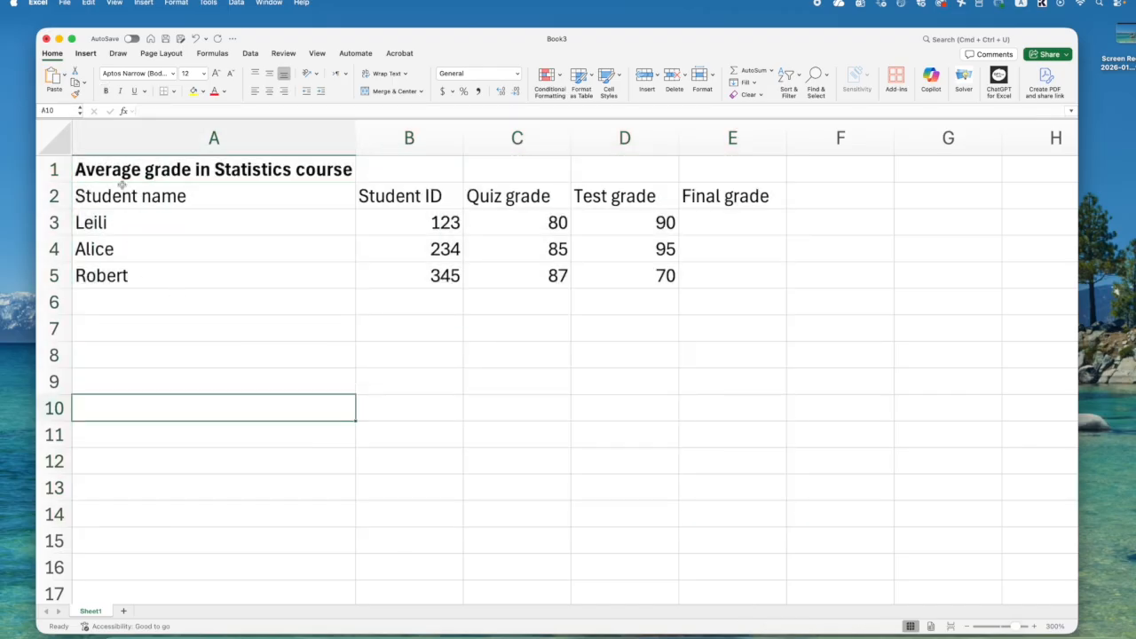
left_click(107, 169)
left_click_drag(120, 170, 732, 162)
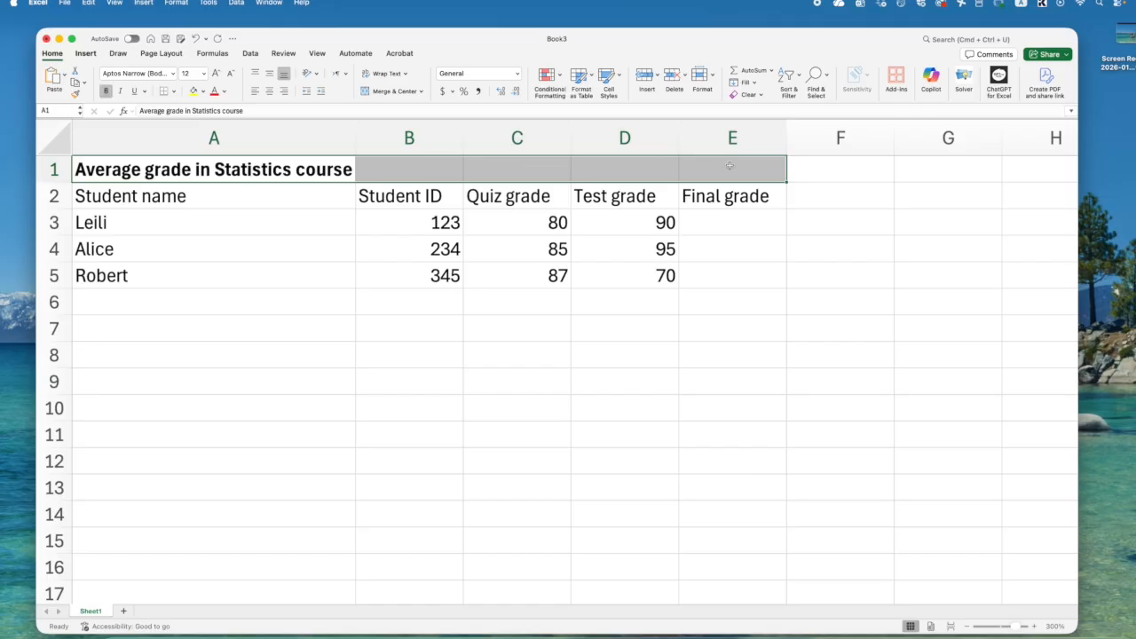
left_click(377, 91)
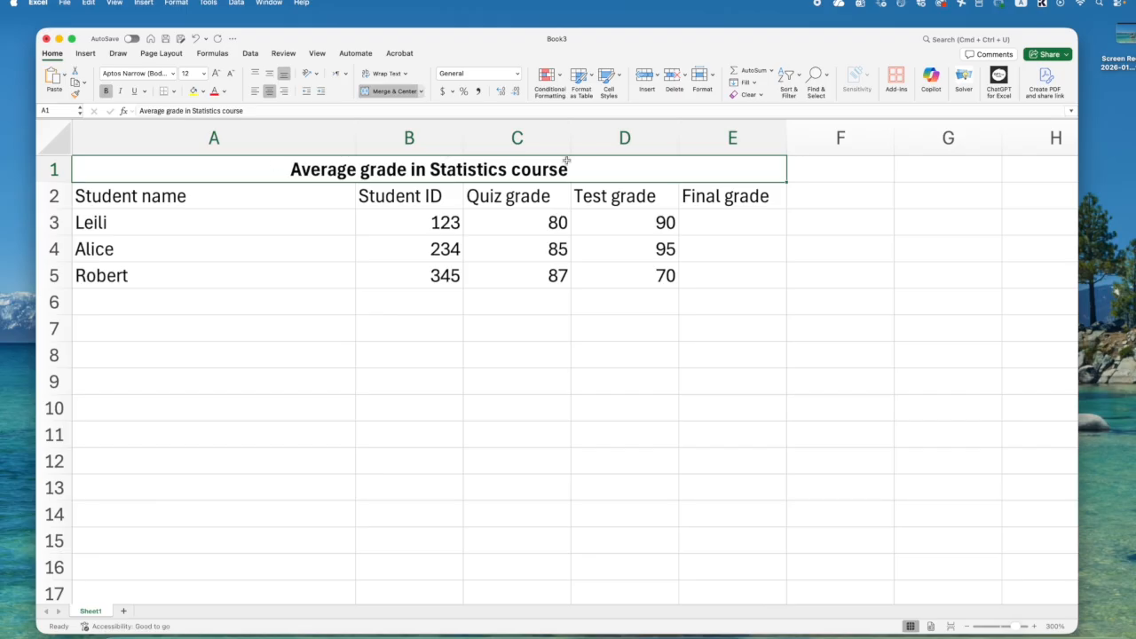
- Try left and right alignment on the merged title, and set it back to centered
left_click_drag(629, 173, 213, 168)
left_click(256, 91)
left_click(283, 91)
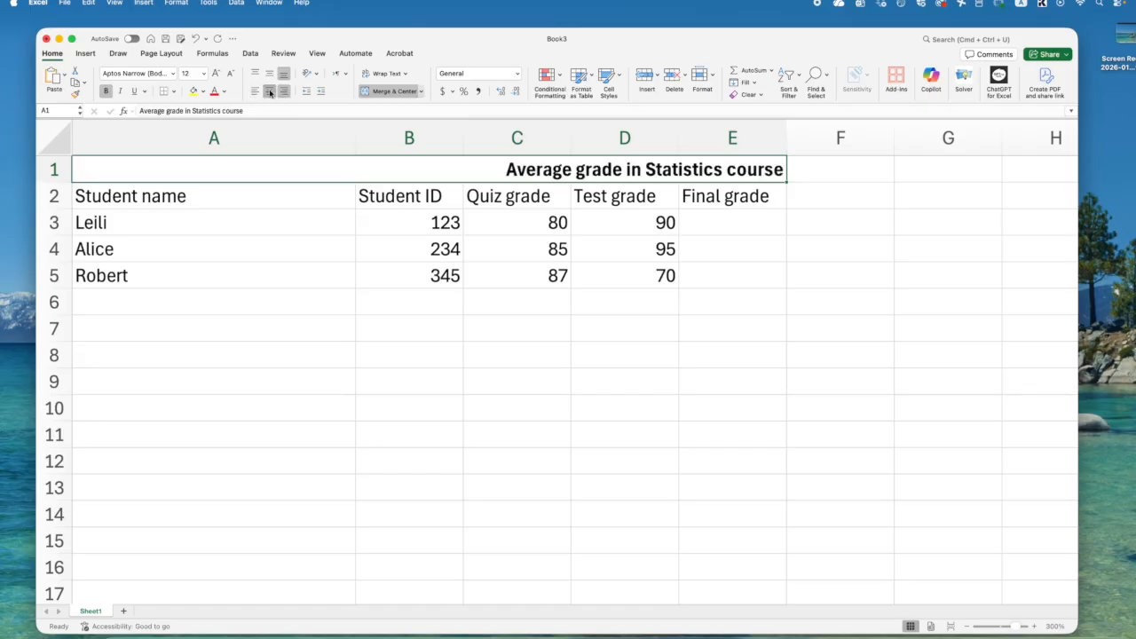
left_click(269, 92)
- Format the column headings in A2:E2 as bold and italic, and narrow column A to fit the Student name heading
left_click_drag(182, 184, 733, 193)
key("super+b")
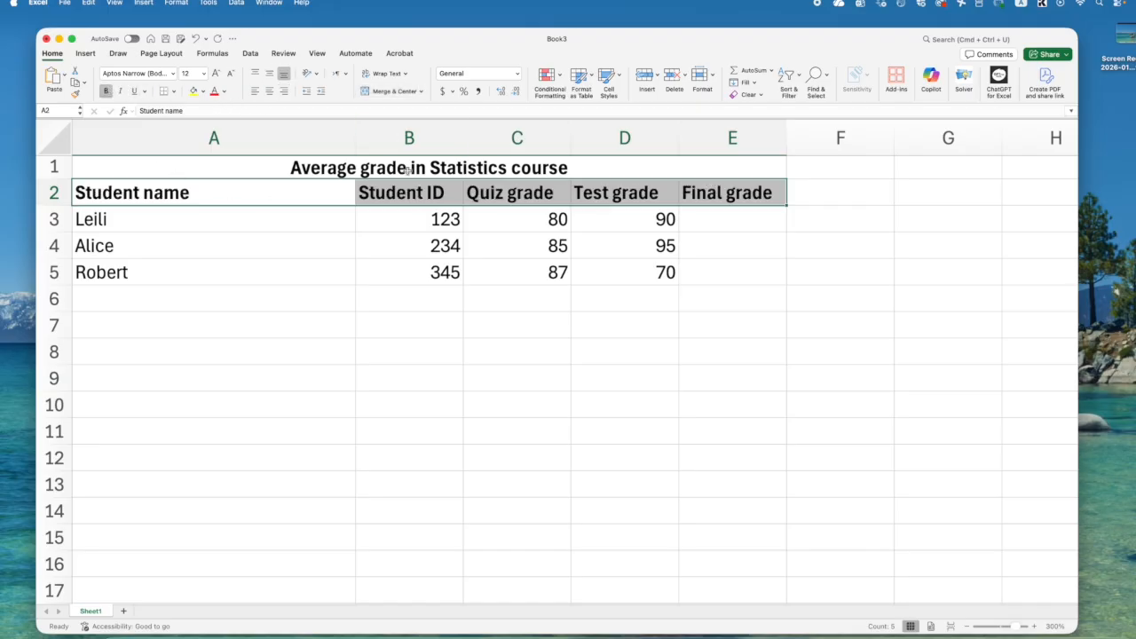
double_click(356, 134)
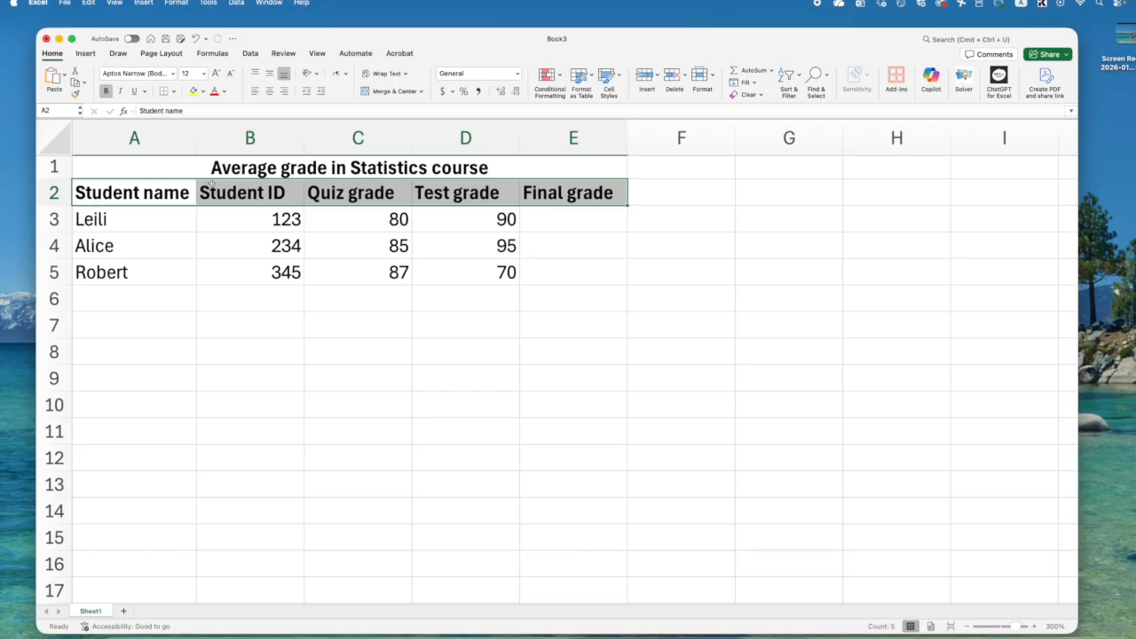
left_click_drag(197, 138, 192, 137)
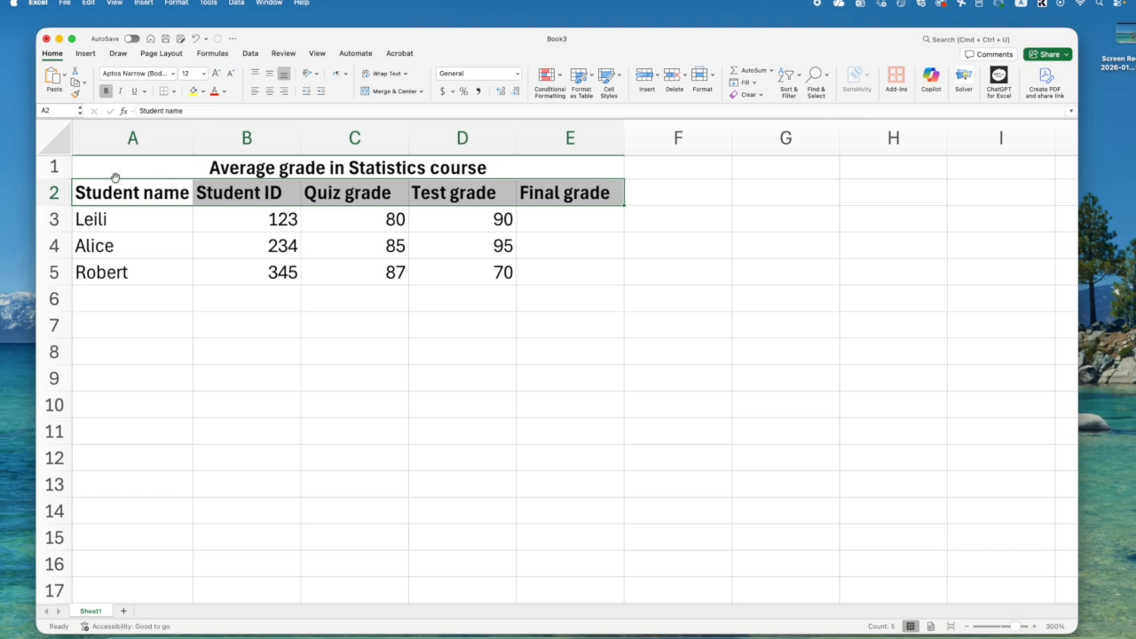
left_click(121, 92)
left_click(555, 349)
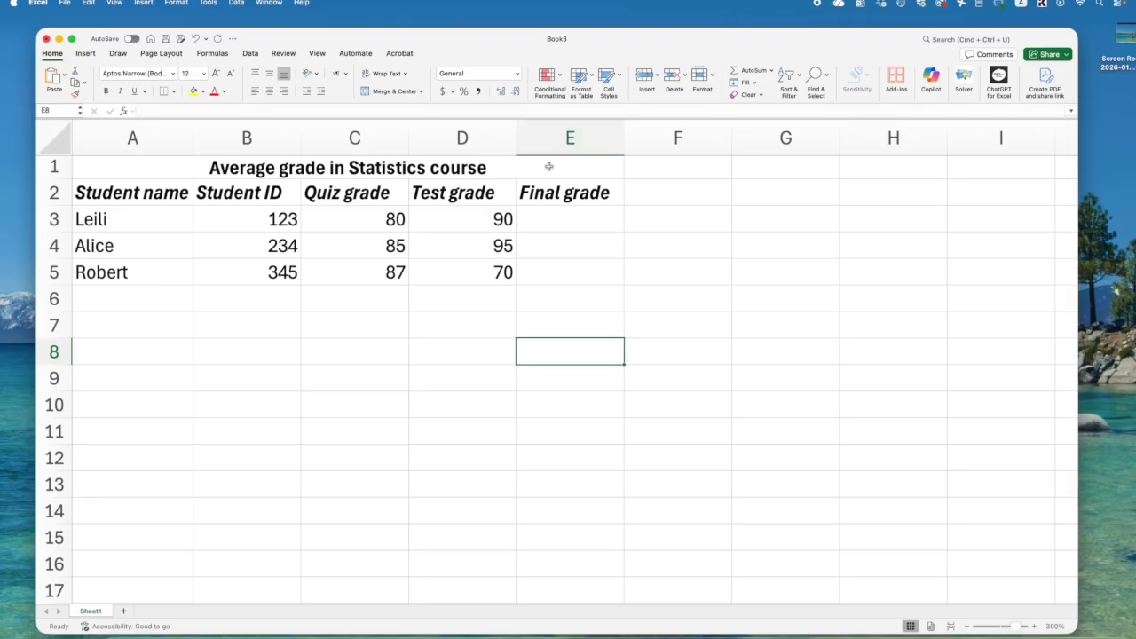
- Fill the merged title cell A1:E1 with the light orange theme color
left_click(549, 166)
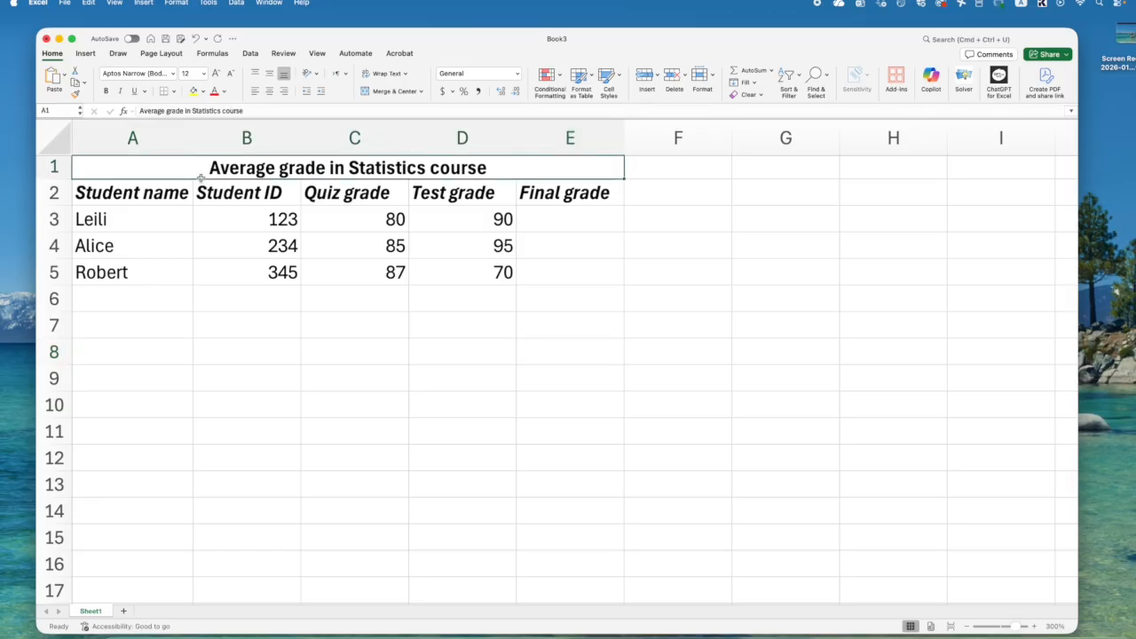
left_click(202, 92)
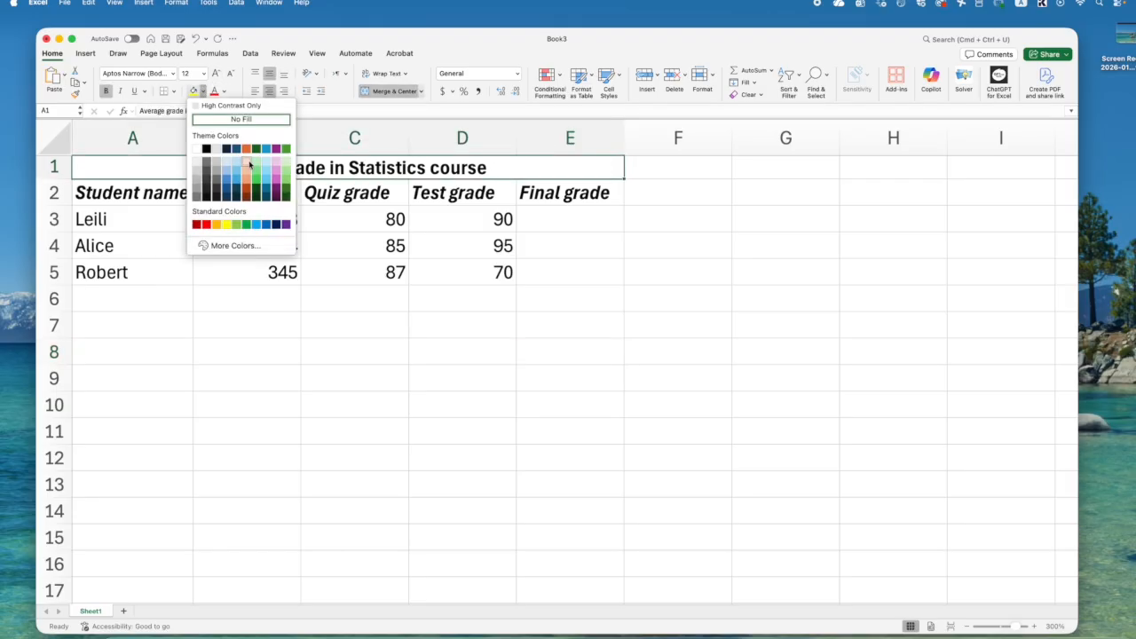
left_click(250, 165)
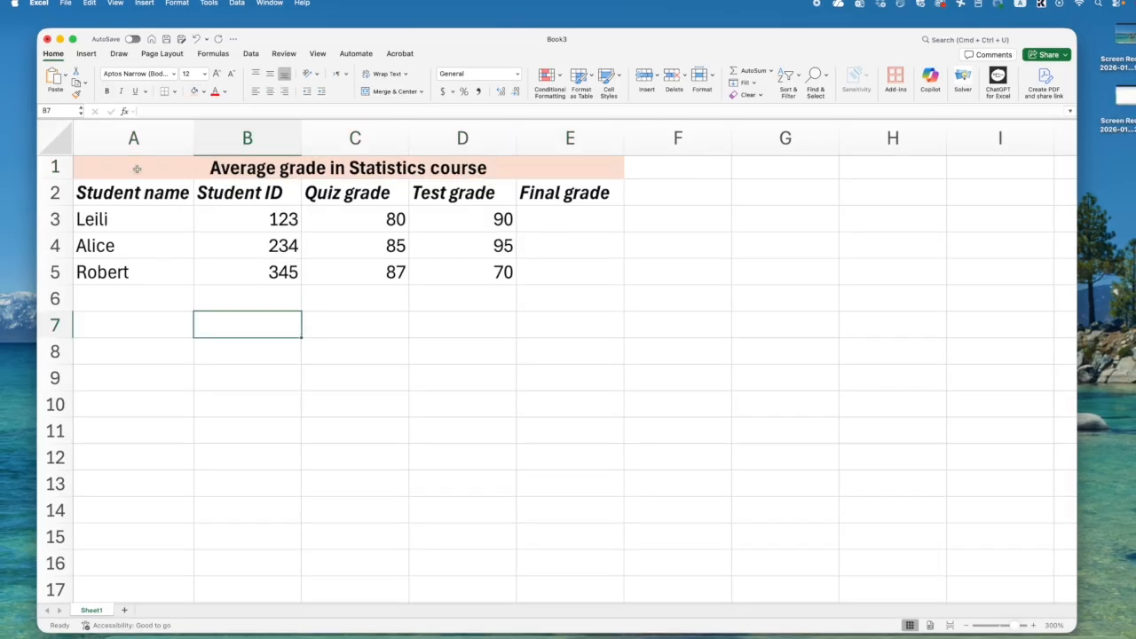
left_click(136, 168)
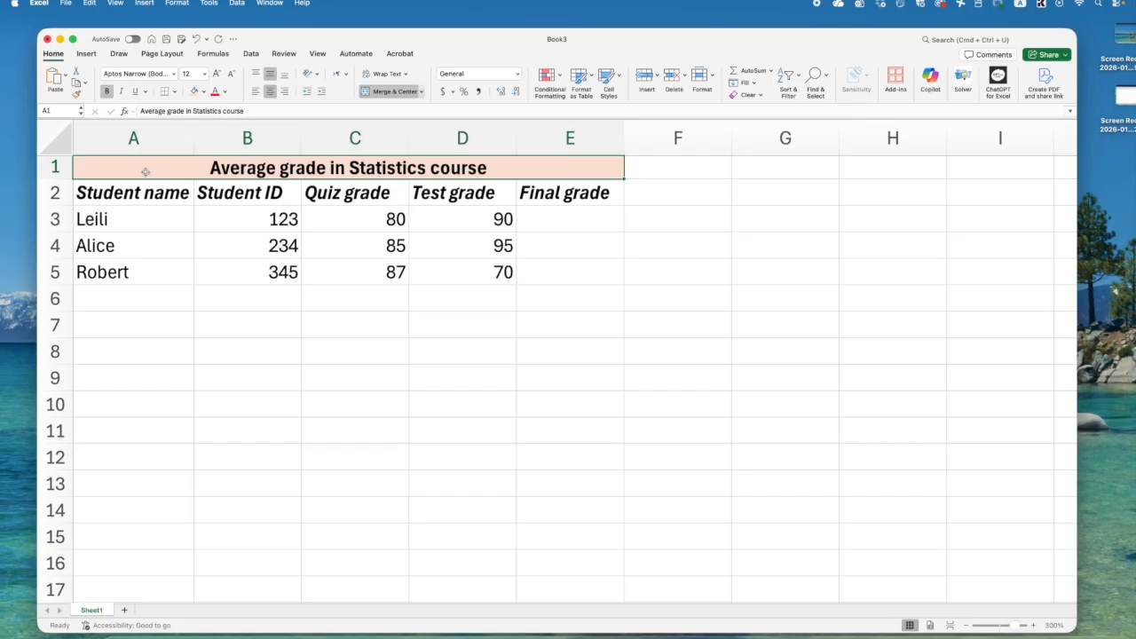
left_click_drag(248, 213, 509, 270)
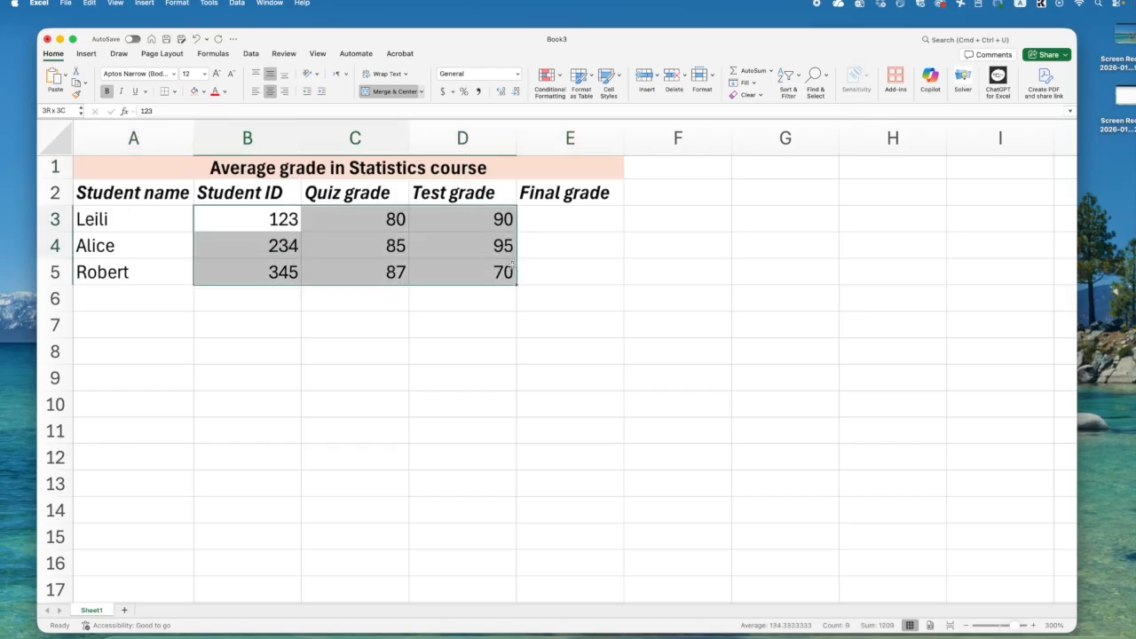
left_click(116, 160)
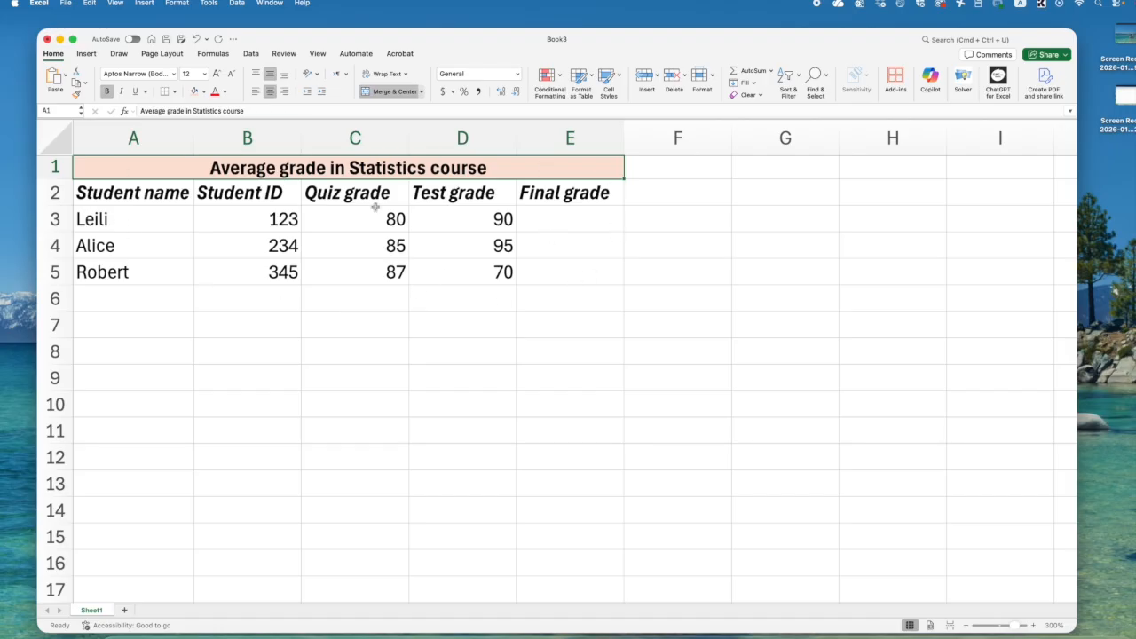
left_click_drag(116, 190, 576, 192)
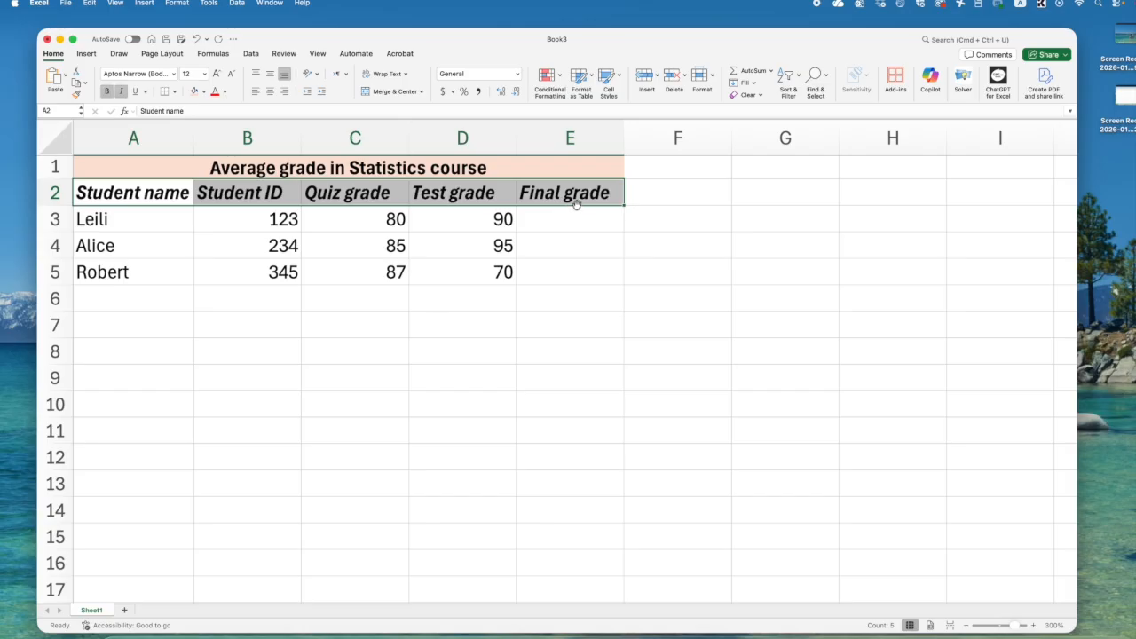
left_click(247, 316)
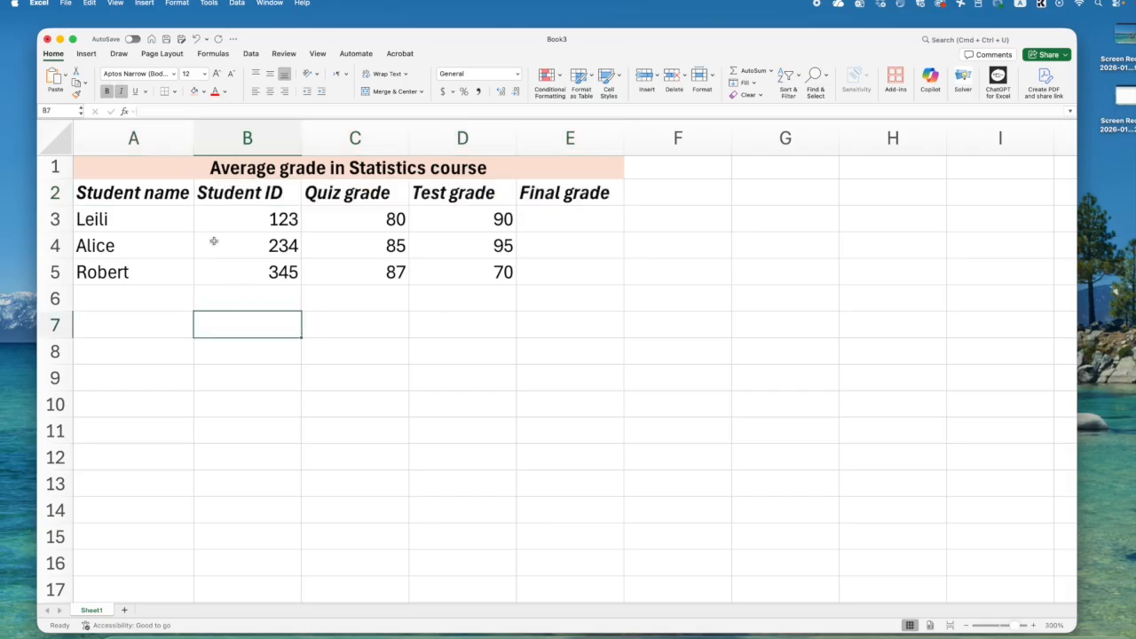
- Widen column A slightly, narrow columns B and C a little, and make row 1 slightly taller
mouse_move(194, 138)
left_mouse_down()
mouse_move(211, 140)
mouse_move(199, 139)
left_mouse_up()
left_click_drag(304, 136, 301, 138)
left_click_drag(414, 138, 404, 138)
mouse_move(55, 179)
left_mouse_down()
mouse_move(56, 165)
mouse_move(55, 183)
left_mouse_up()
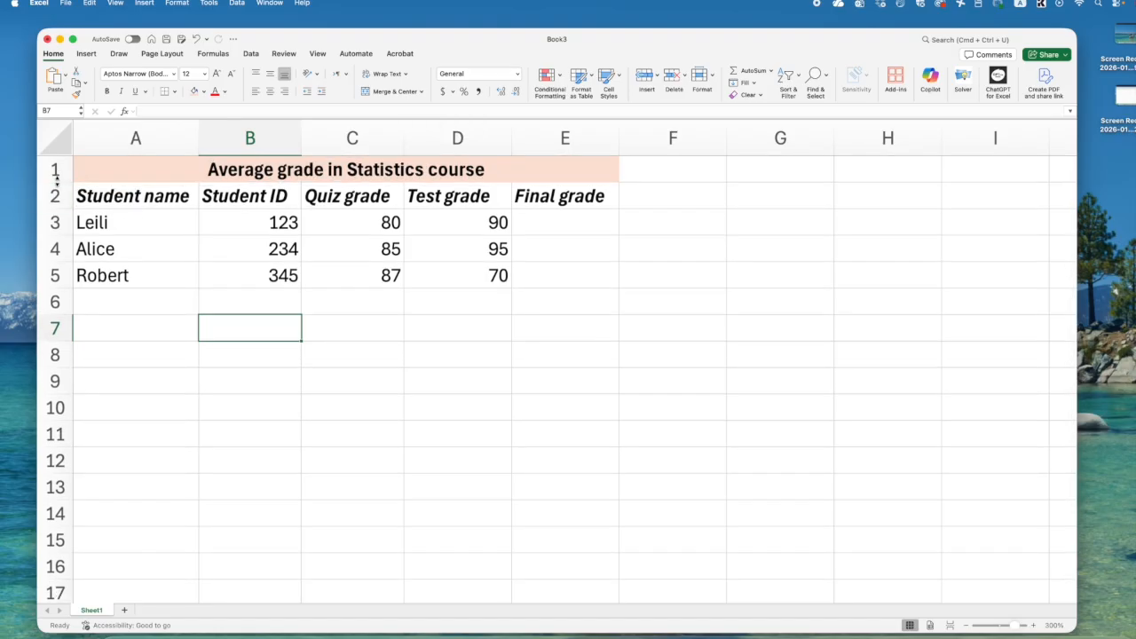
mouse_move(58, 182)
left_mouse_down()
mouse_move(58, 194)
mouse_move(58, 181)
left_mouse_up()
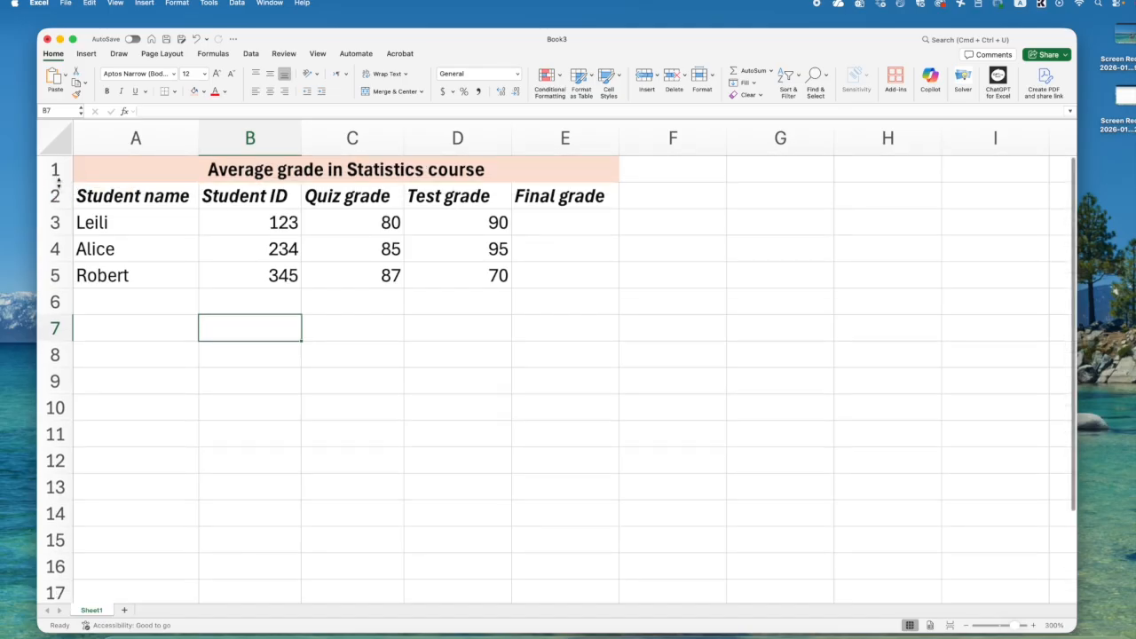
left_click_drag(93, 227, 181, 265)
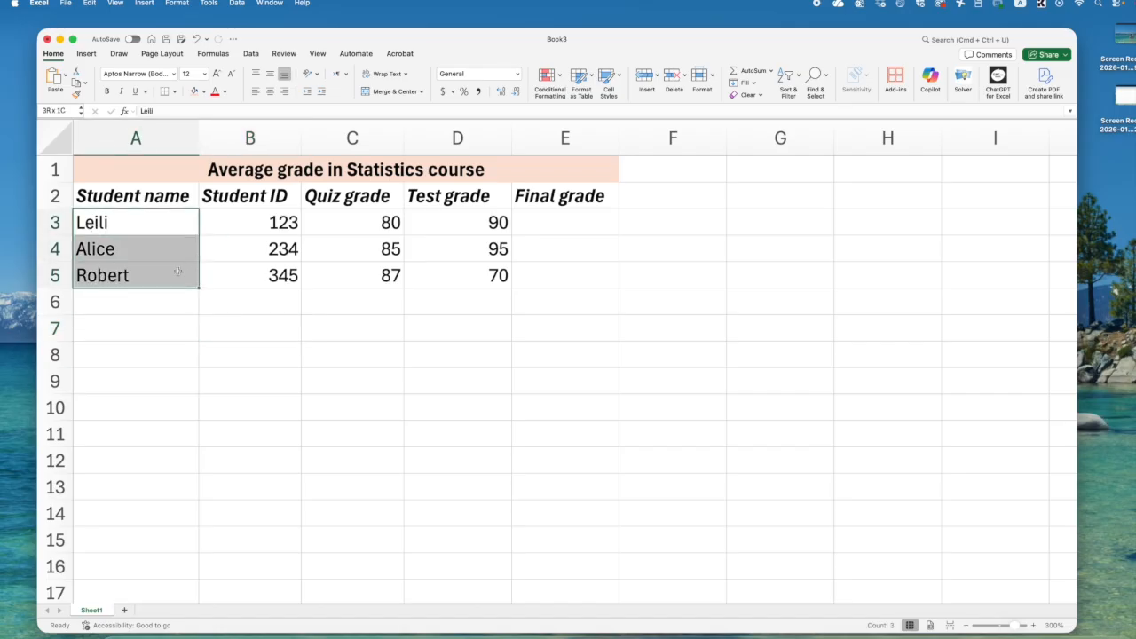
left_click_drag(216, 245, 464, 219)
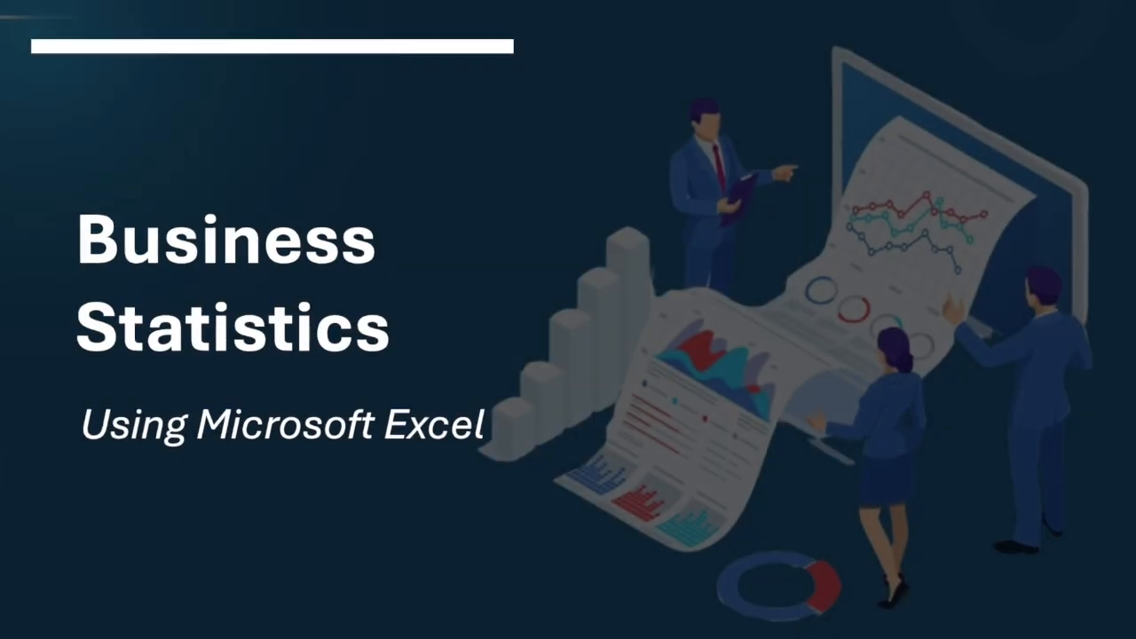